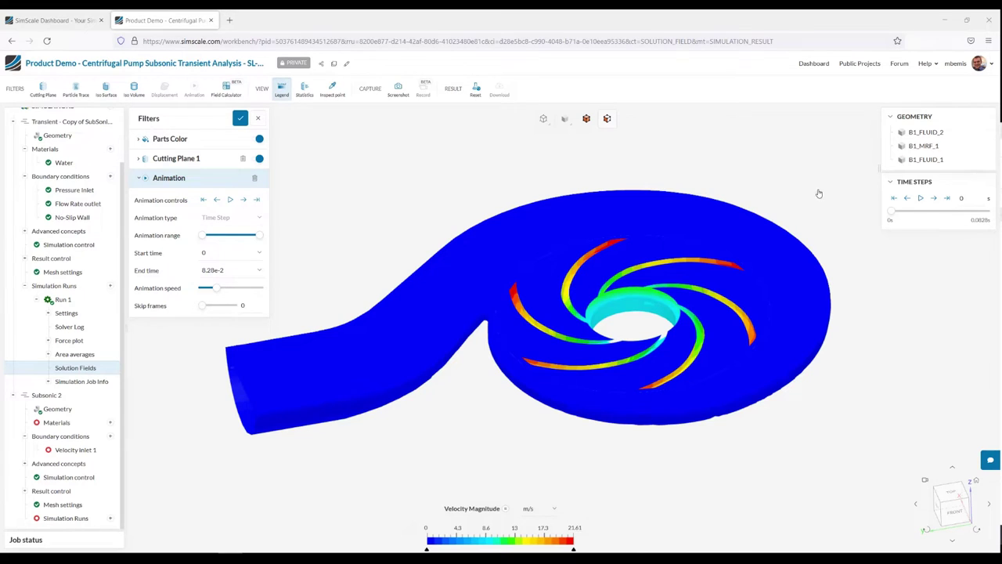
- Play the transient velocity magnitude animation while tilting the pump toward a top-down view
left_click_drag(429, 421, 472, 432)
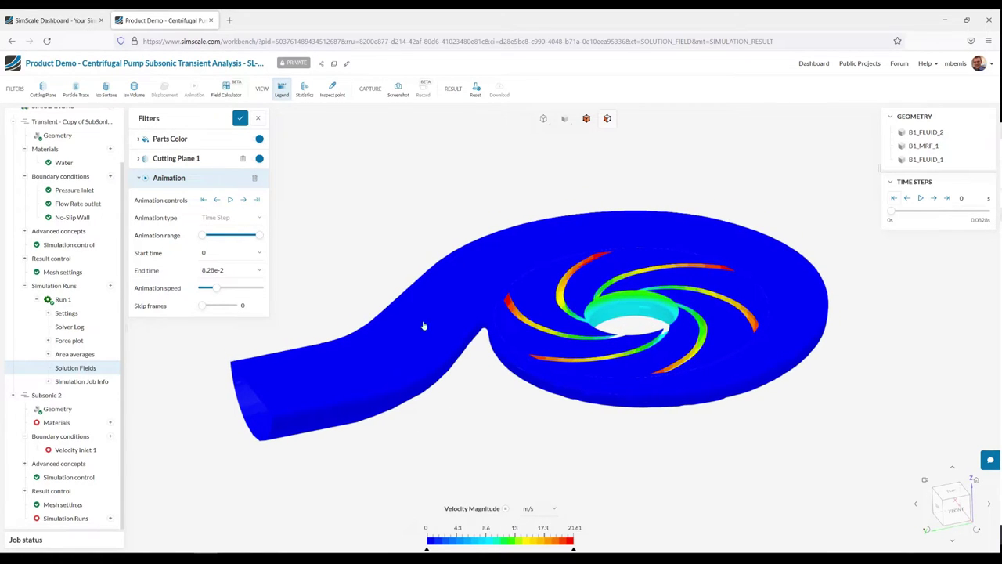
left_click(392, 41)
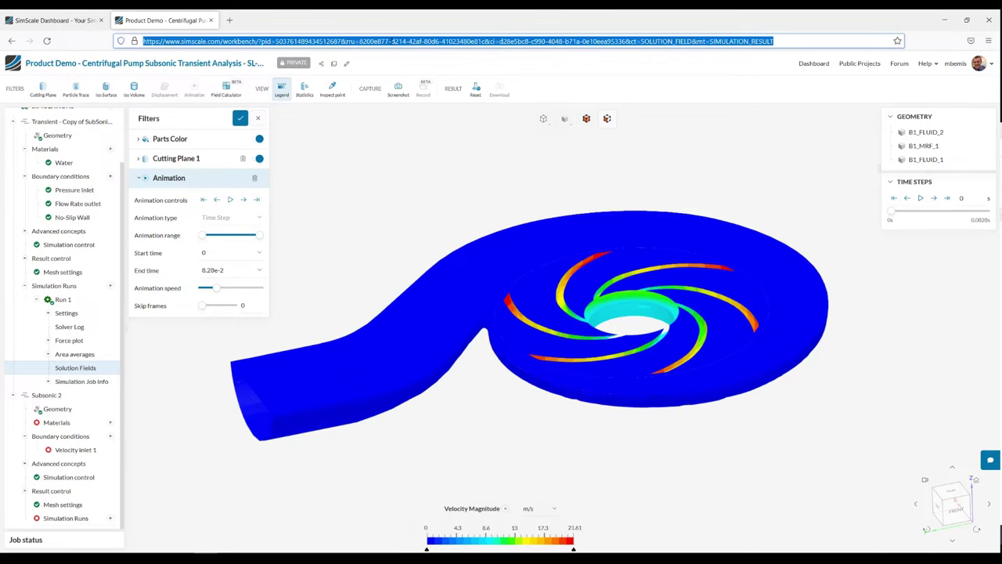
left_click(429, 174)
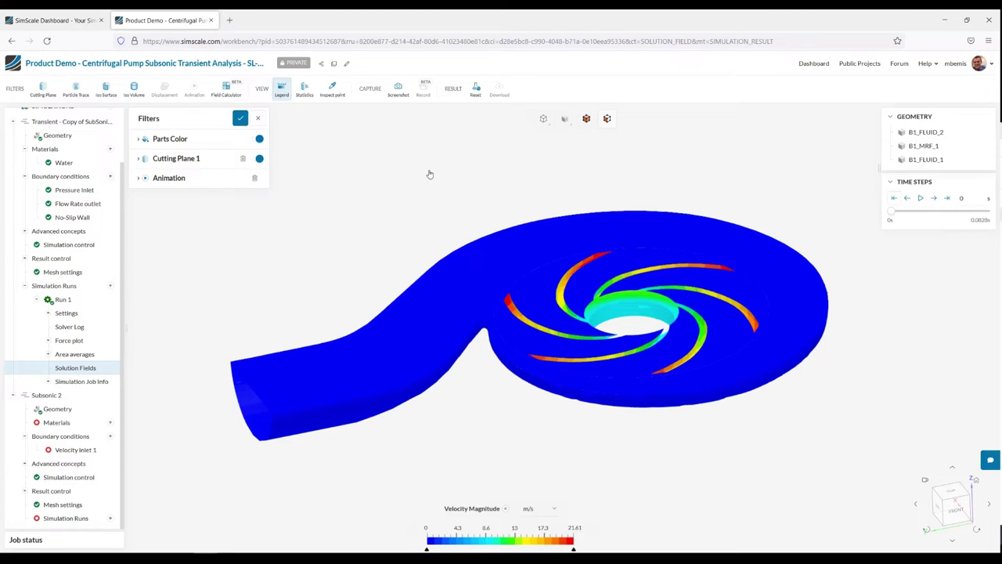
left_click(211, 184)
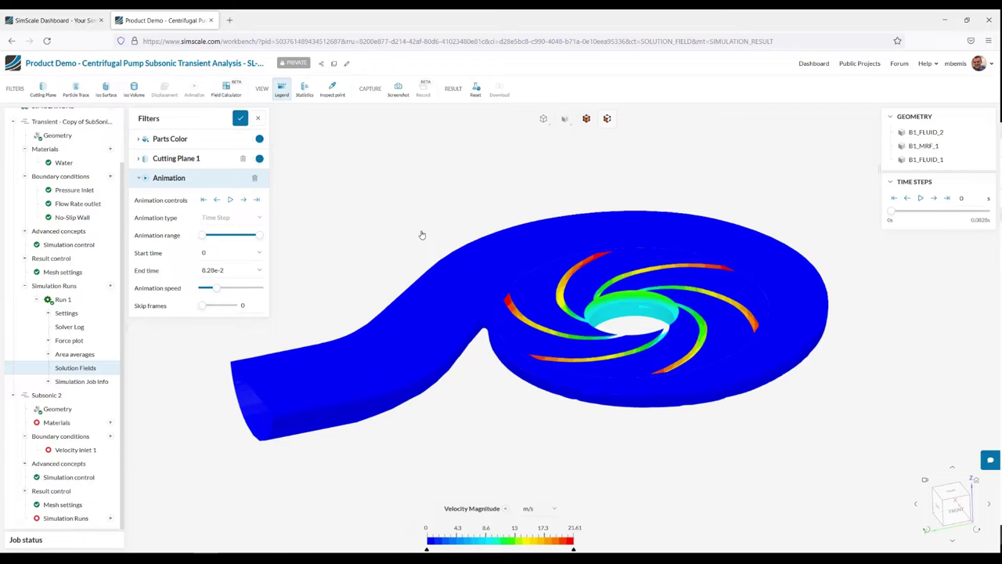
left_click(230, 200)
left_click_drag(356, 203, 354, 232)
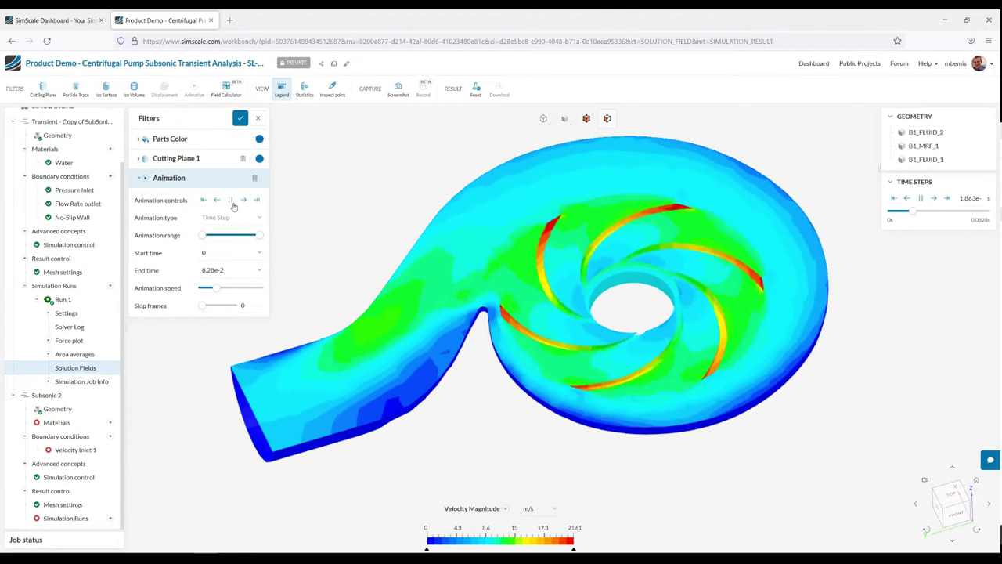
- Pause the animation, then zoom and pan to centre the impeller blades
left_click(231, 202)
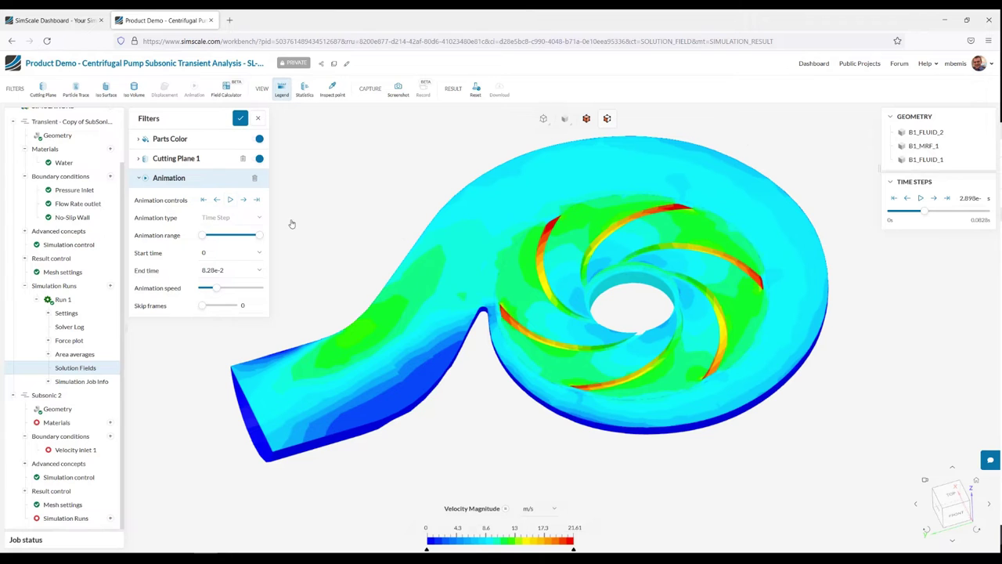
scroll(500, 330, "up", 2)
scroll(500, 330, "up", 4)
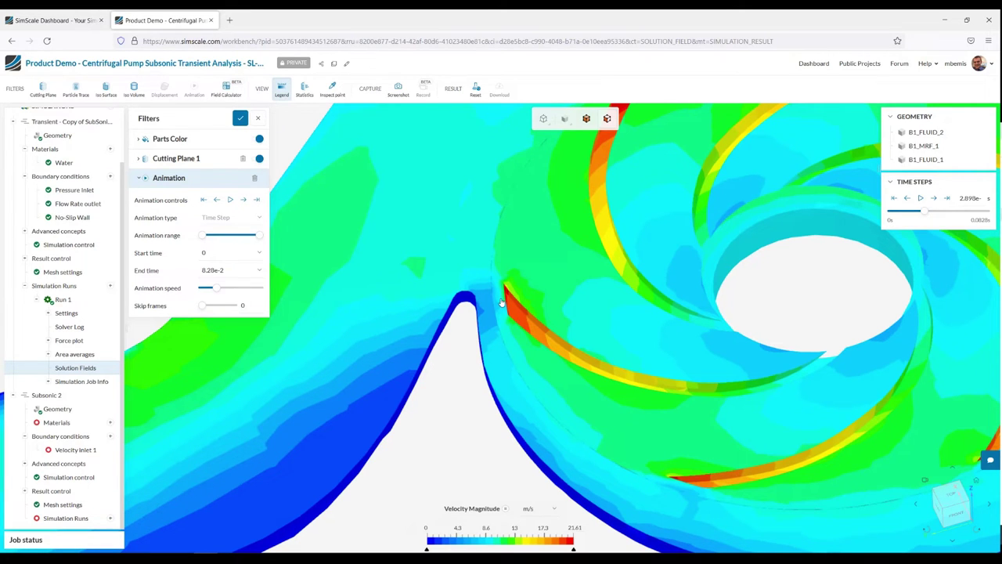
scroll(502, 302, "down", 5)
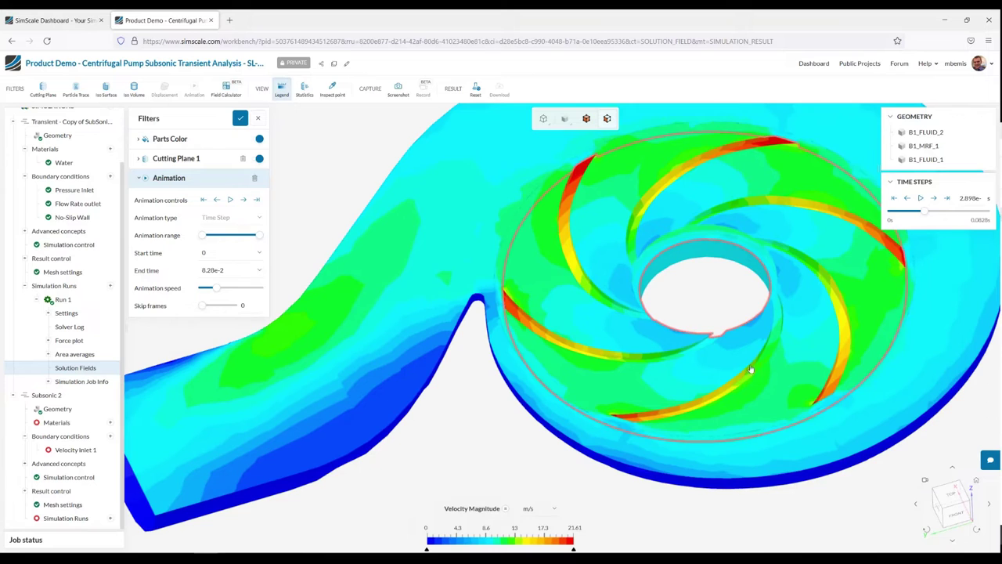
right_click_drag(745, 374, 694, 408)
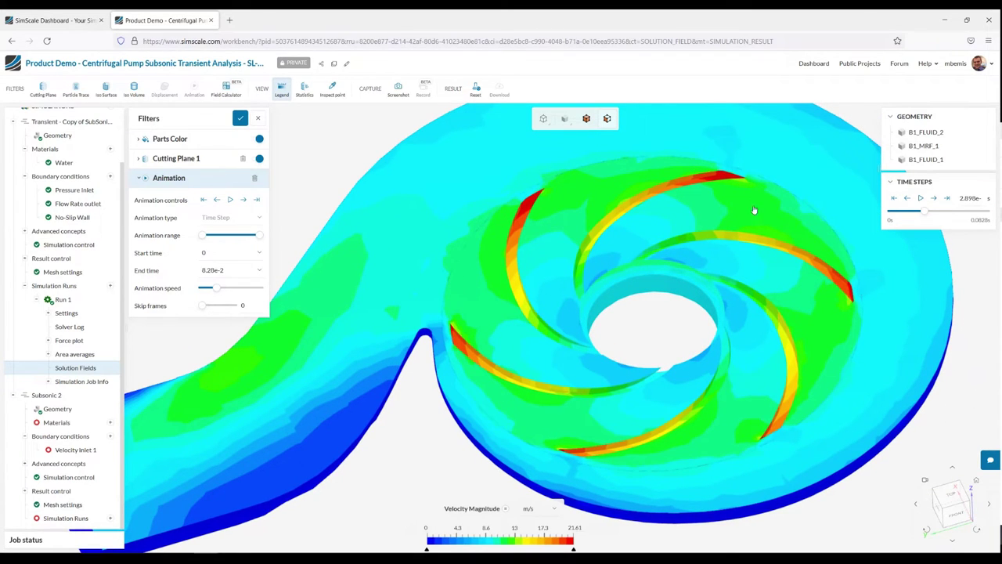
right_click_drag(656, 143, 666, 153)
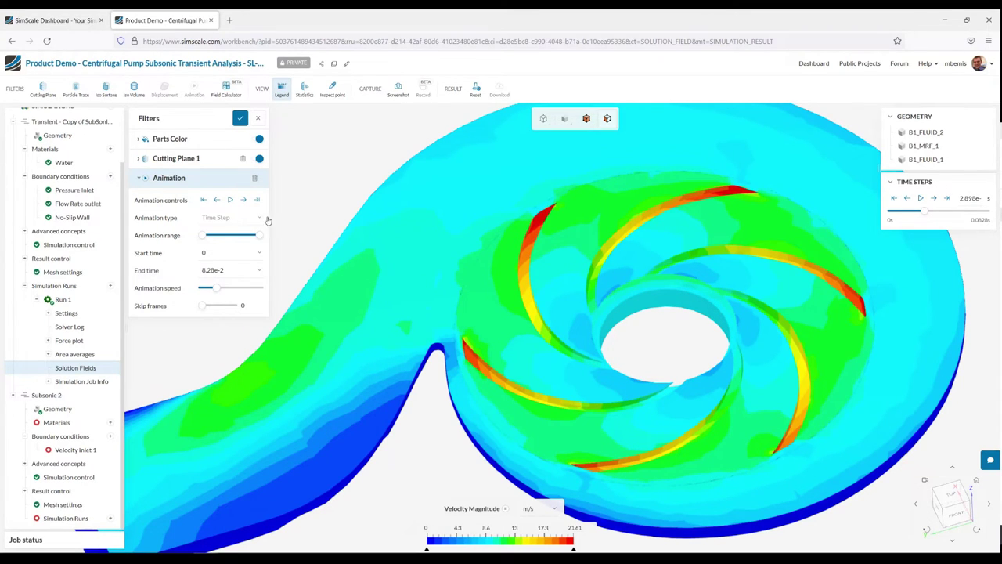
- Step the results forward six time steps, from 3.209e-3 s to about 4.036e-3 s
left_click(243, 201)
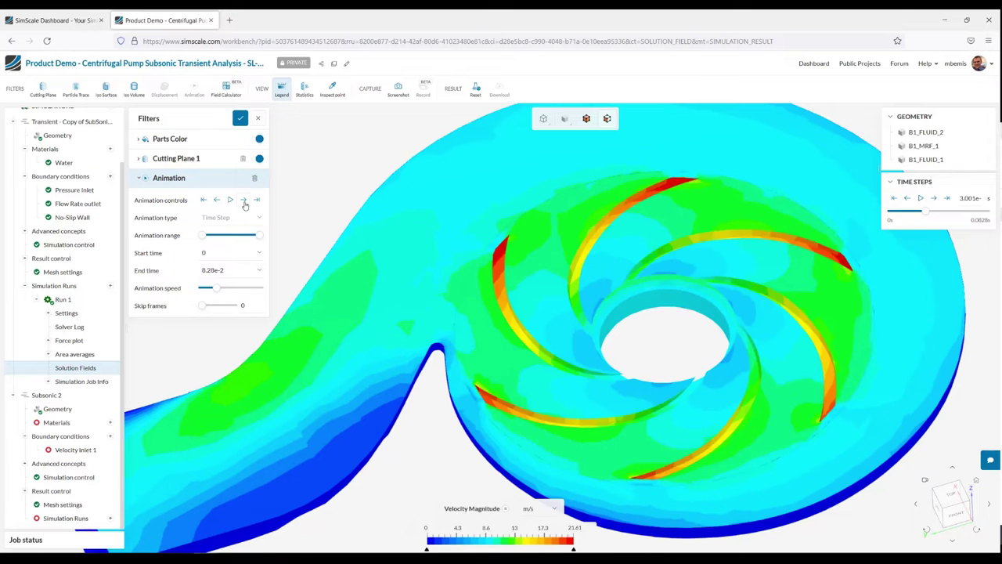
left_click(244, 201)
left_click(243, 201)
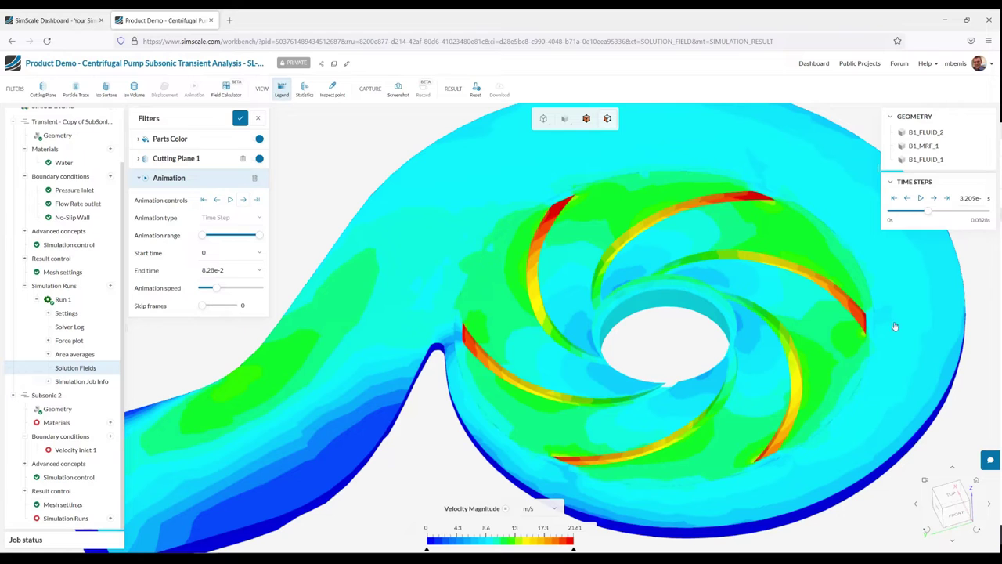
left_click_drag(989, 300, 983, 299)
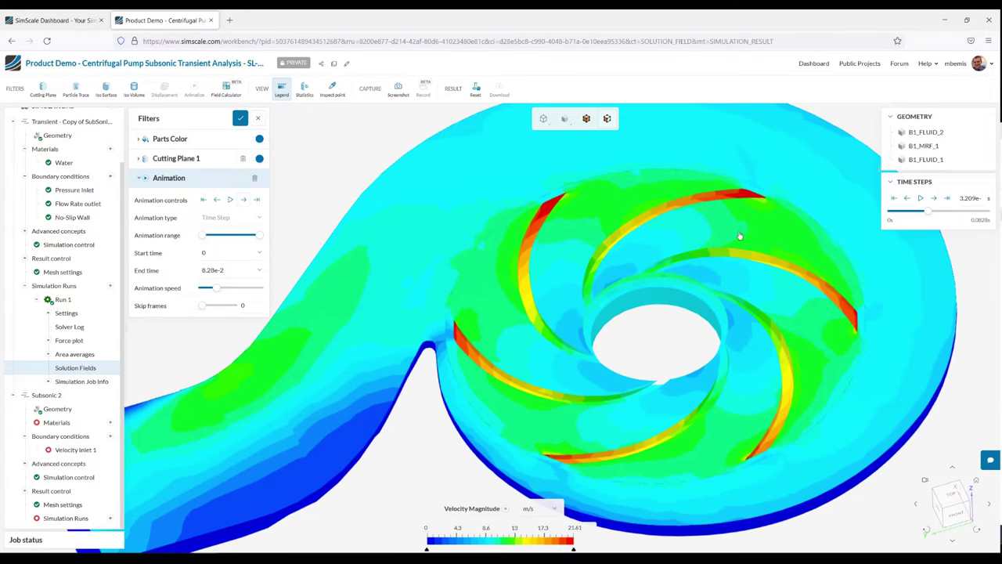
left_click(246, 201)
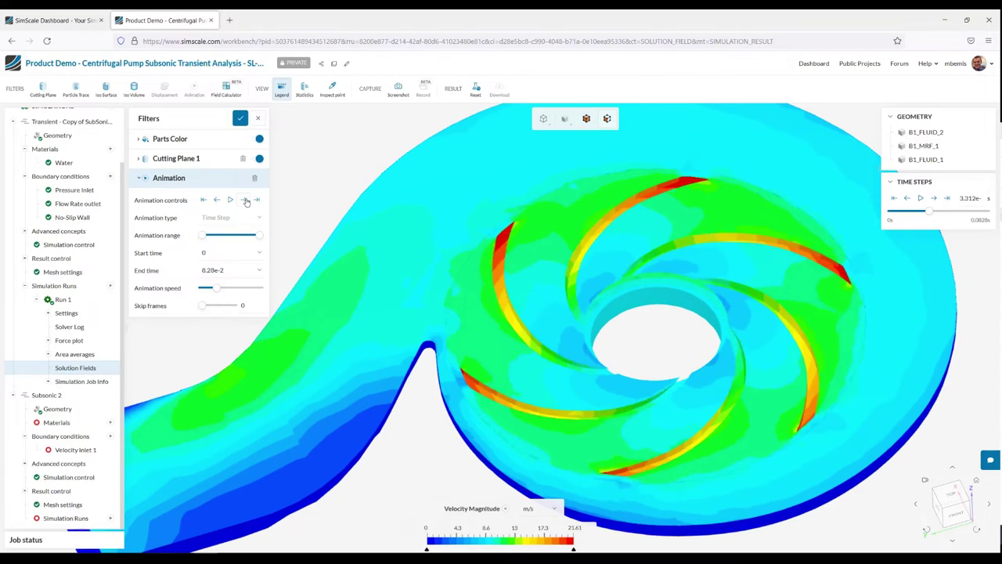
left_click(246, 201)
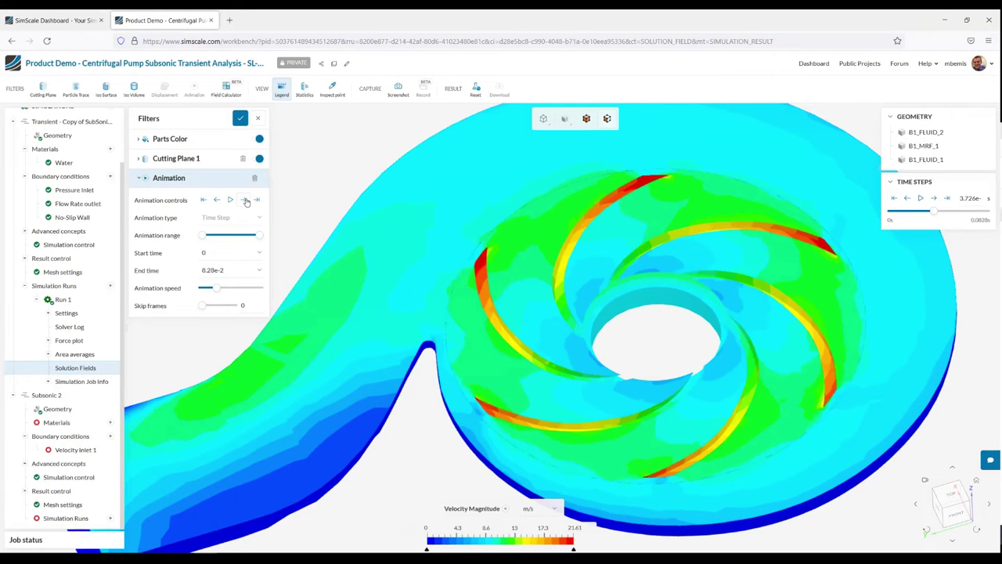
left_click(246, 202)
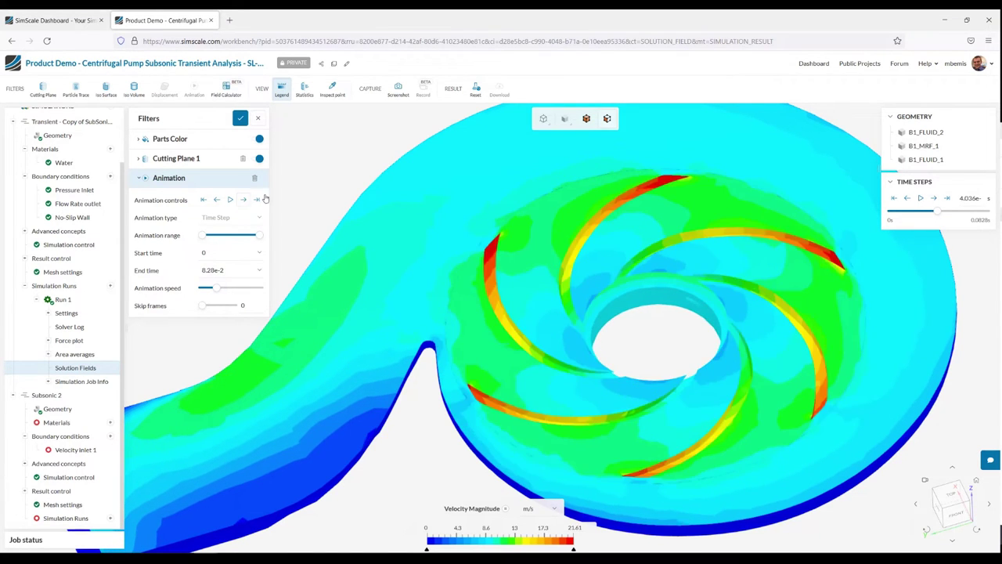
right_click_drag(774, 245, 756, 251)
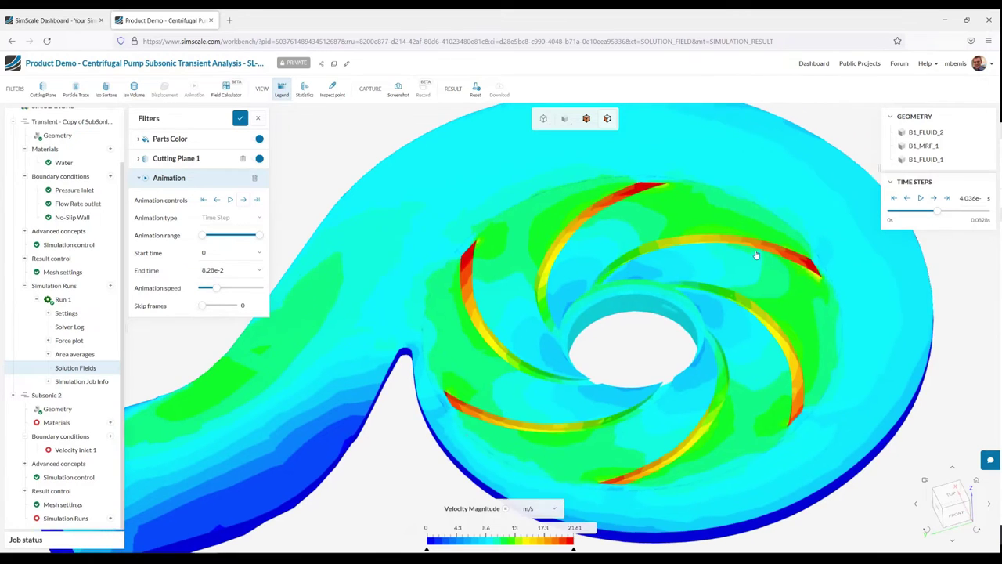
- Probe velocity magnitude at two blade points, then resume playback to the final 8.177e-2 s step
left_click(335, 92)
left_click(818, 247)
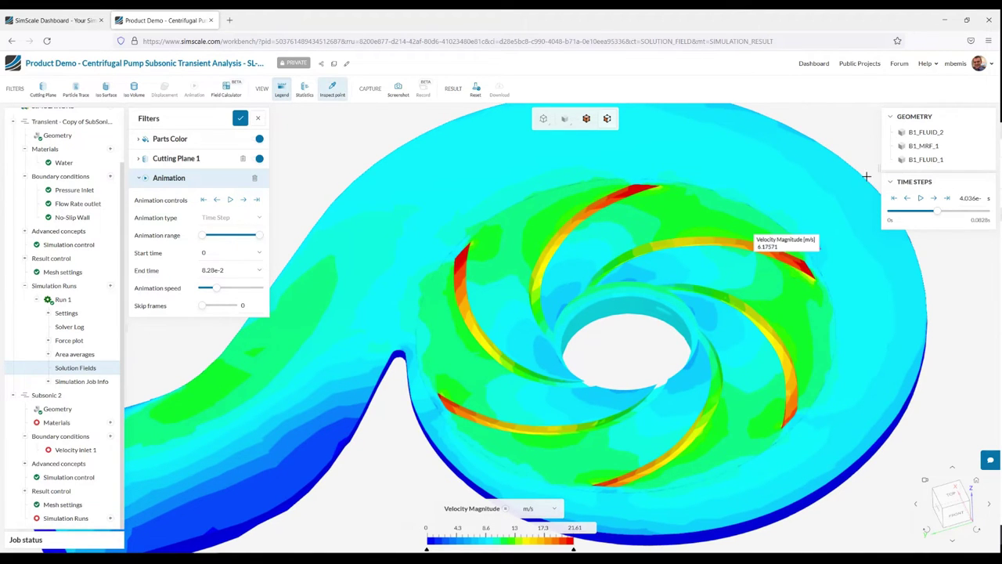
left_click(776, 187)
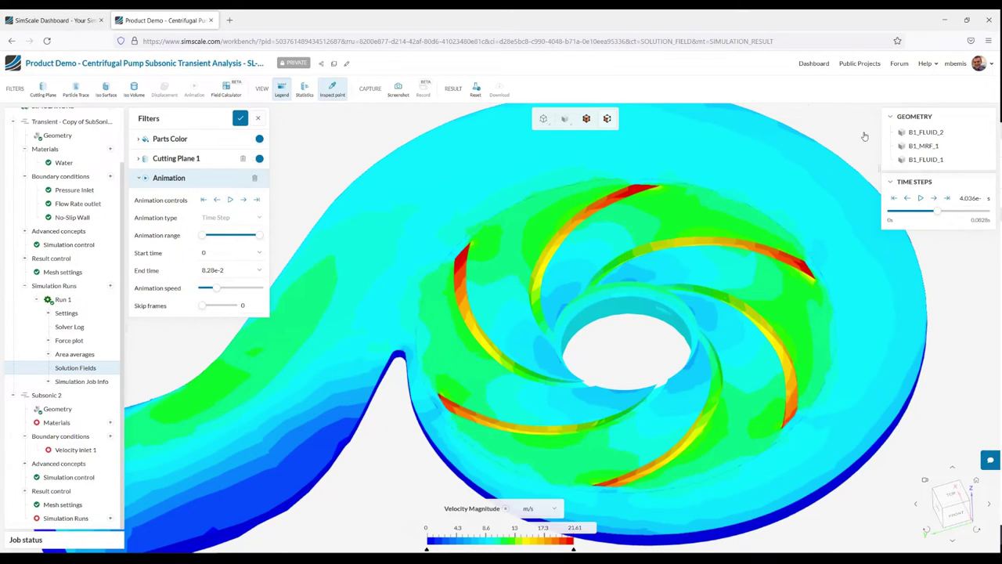
left_click(231, 201)
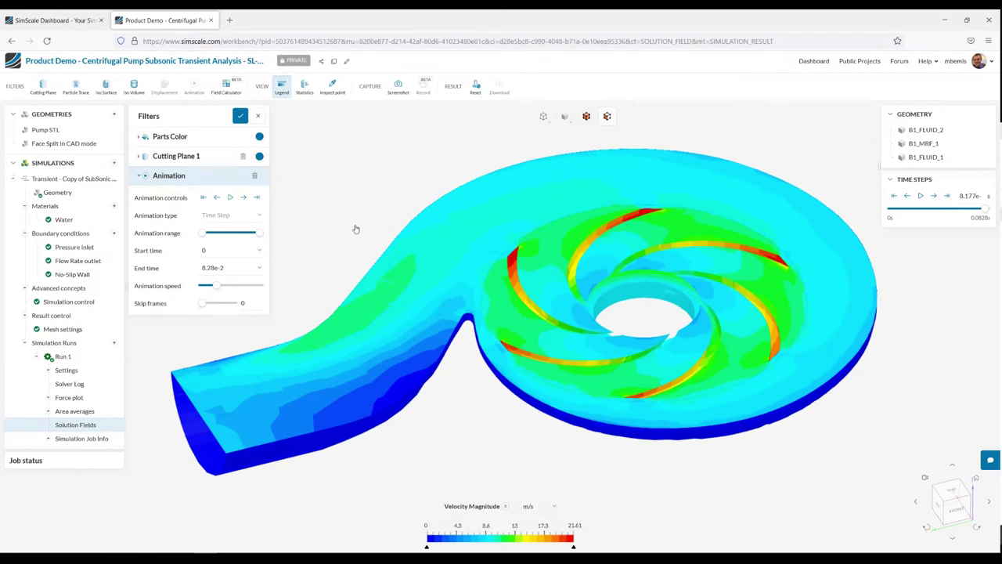
- Show the Face Split in CAD mode geometry, close its info panel, and cancel Import Geometry
left_click(12, 178)
left_click(57, 143)
left_click(270, 90)
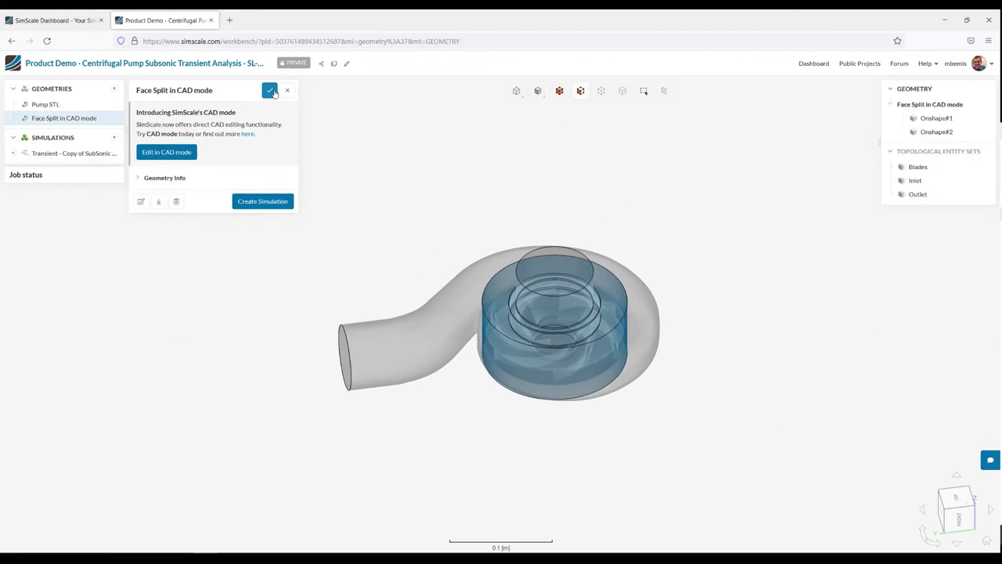
scroll(375, 257, "up", 3)
right_click_drag(396, 262, 363, 226)
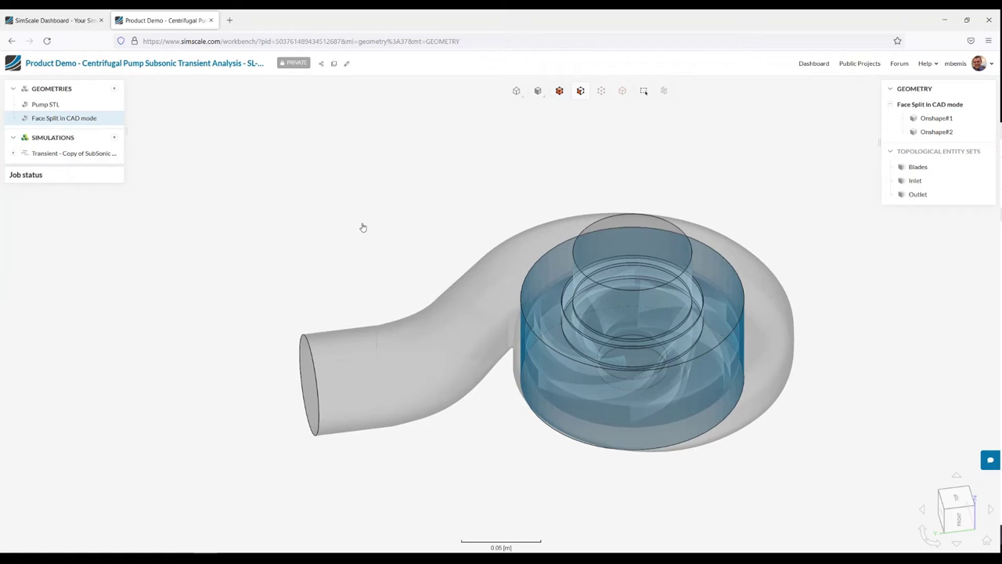
left_click(115, 89)
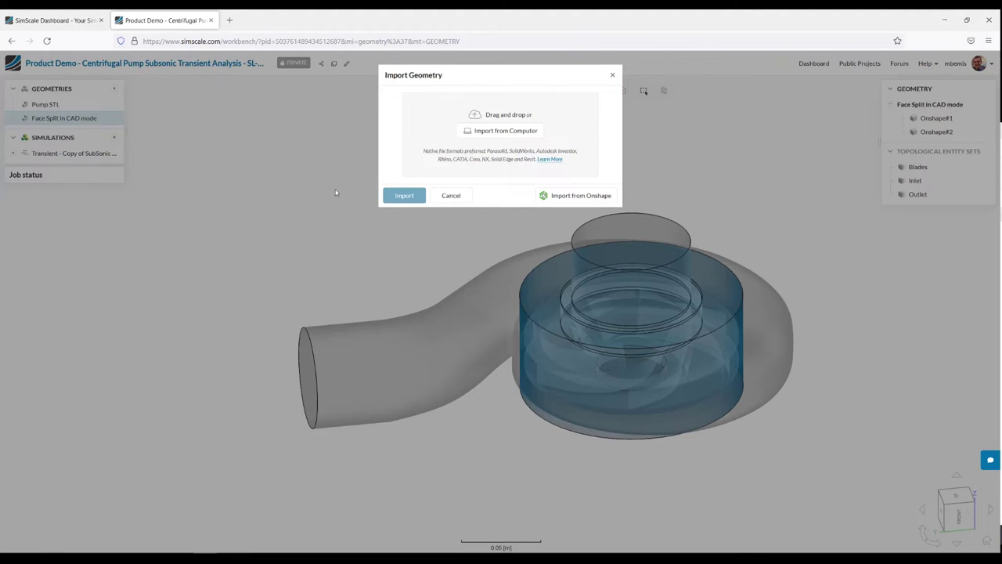
left_click(448, 195)
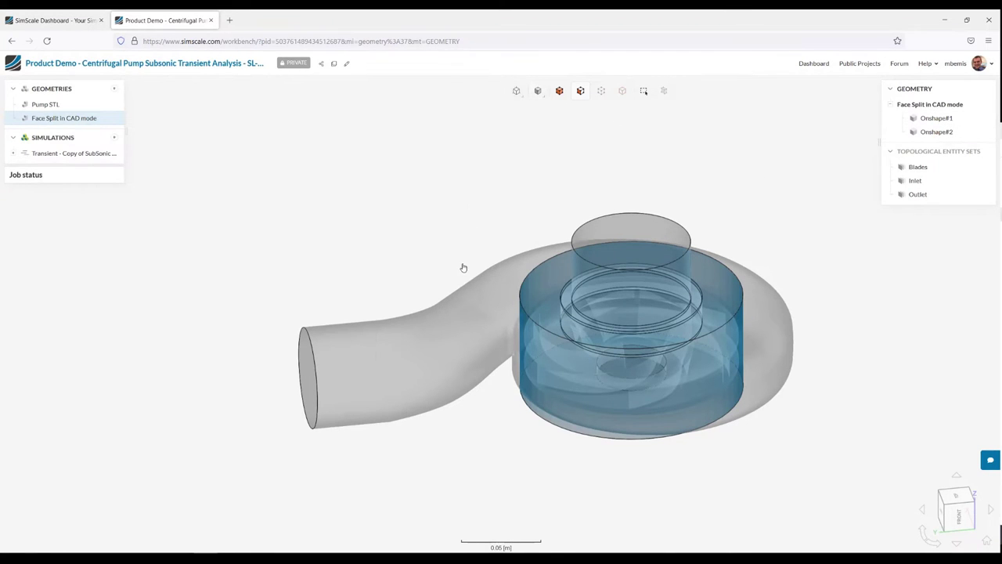
- Hide and re-show the Onshape#2 part, then switch the render mode to solid surfaces
left_click_drag(502, 225, 551, 192)
right_click(710, 312)
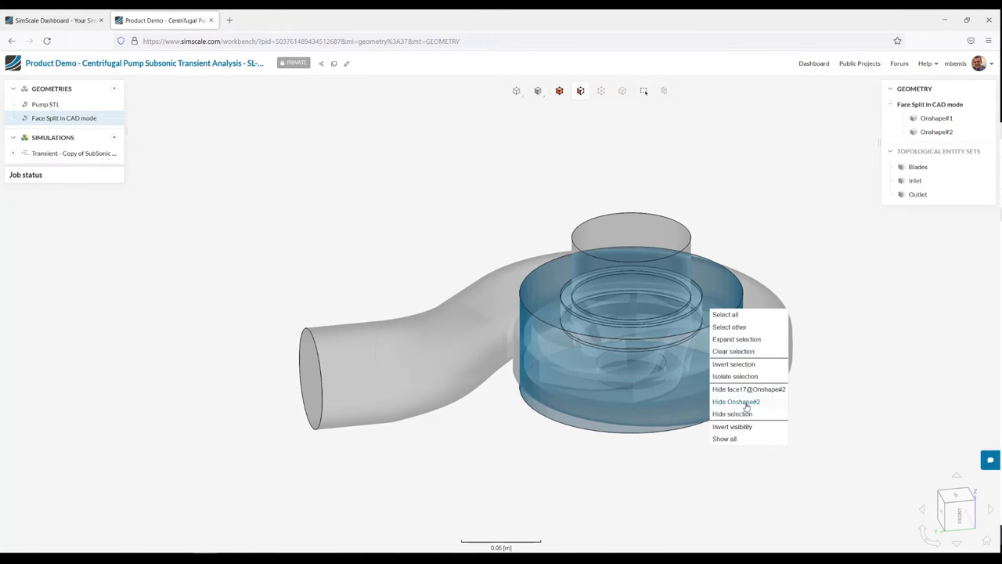
left_click(683, 401)
scroll(868, 409, "up", 4)
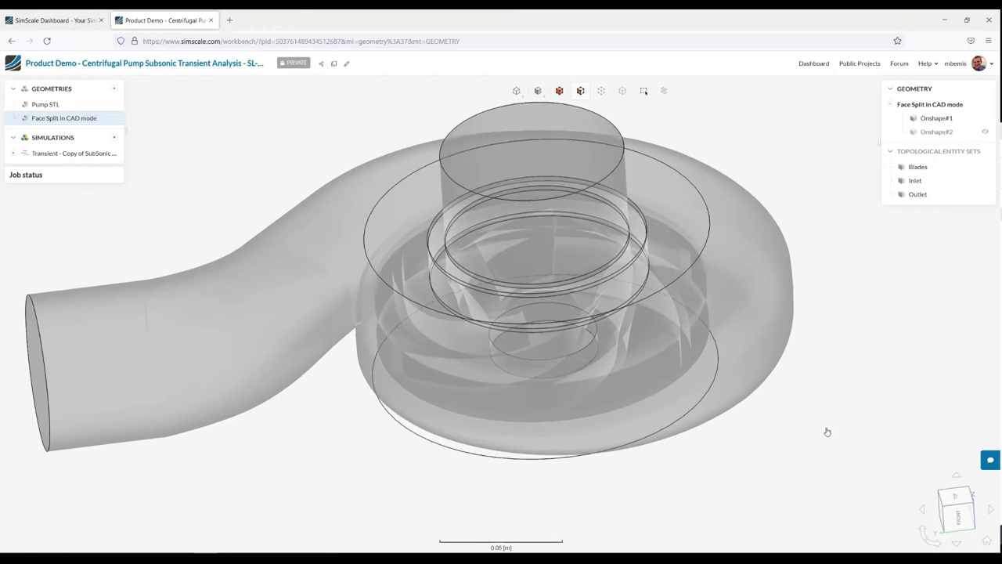
scroll(853, 445, "down", 2)
right_click_drag(868, 447, 788, 287)
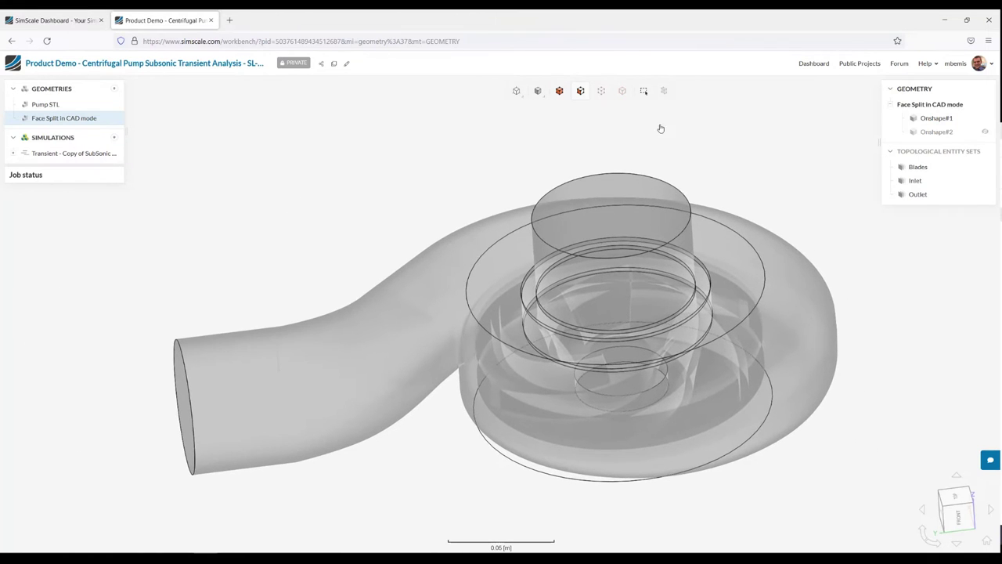
right_click(712, 119)
left_click(734, 209)
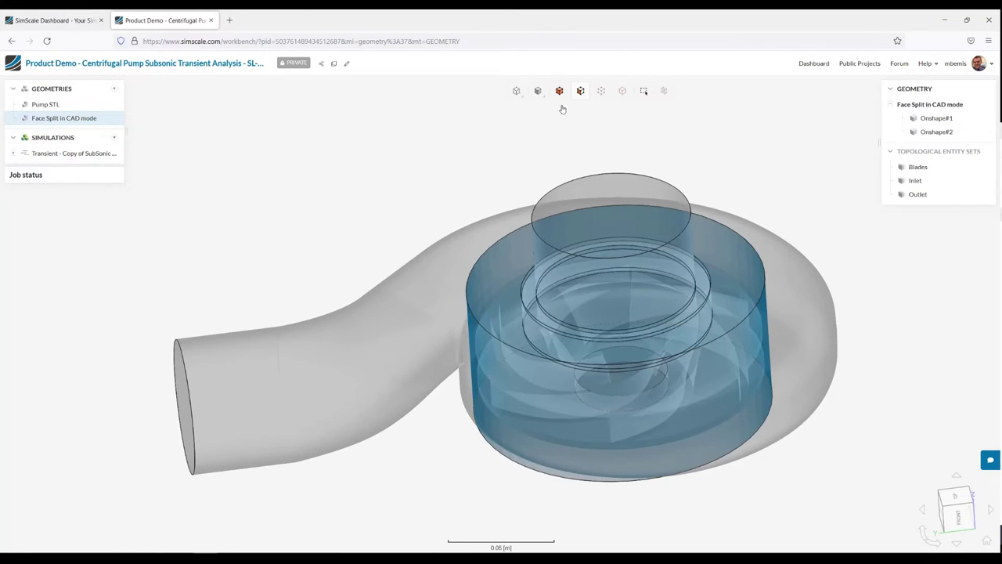
left_click(541, 93)
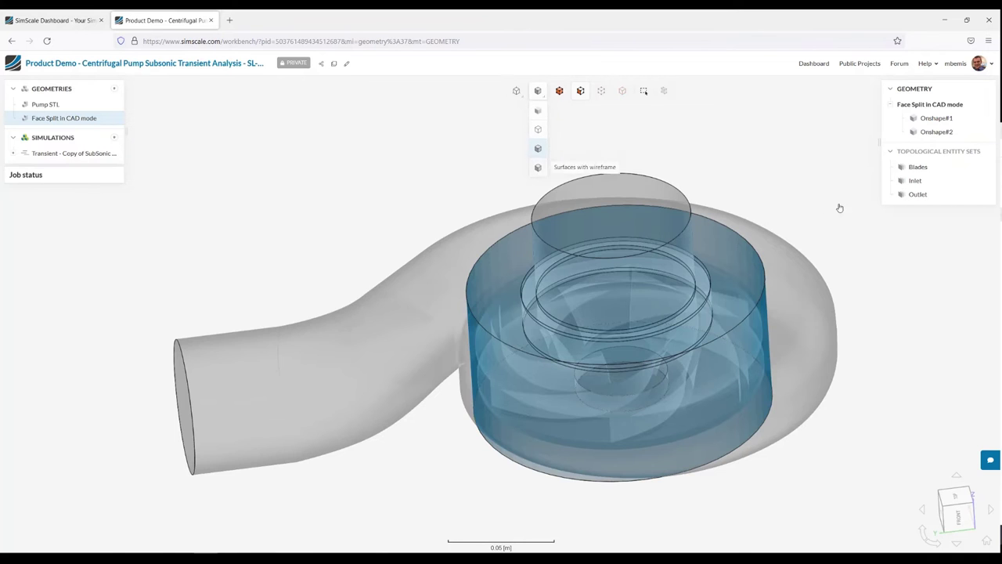
left_click_drag(845, 210, 856, 271)
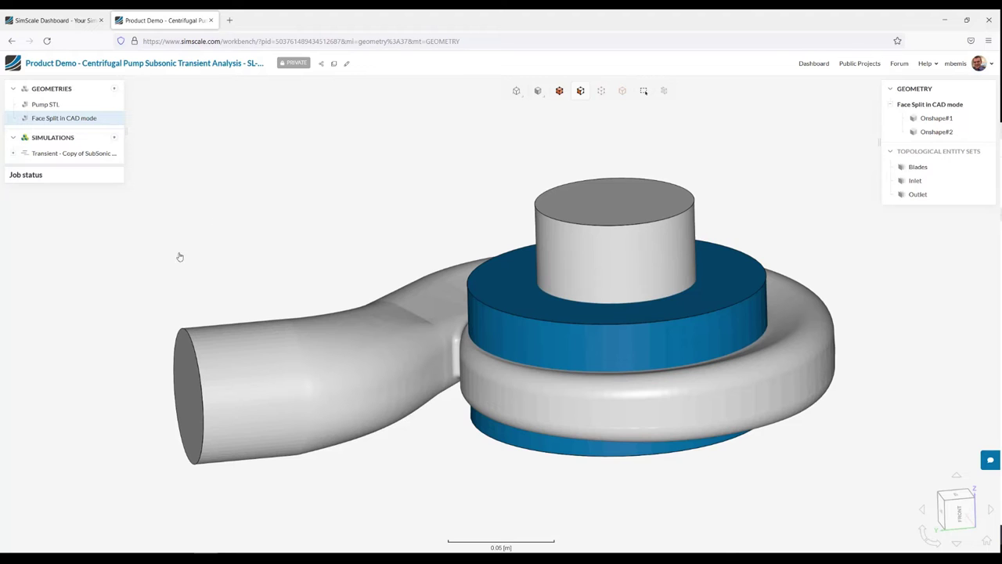
- From the Face Split in CAD mode geometry's actions, create the Subsonic simulation 'Subsonic 2'
left_click(120, 121)
left_click(115, 119)
left_click(148, 122)
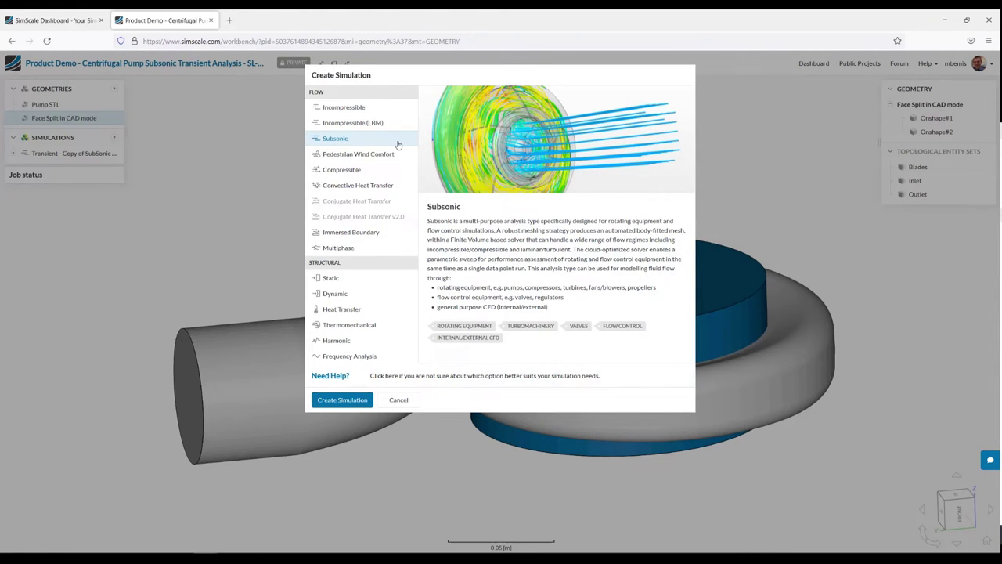
left_click(349, 402)
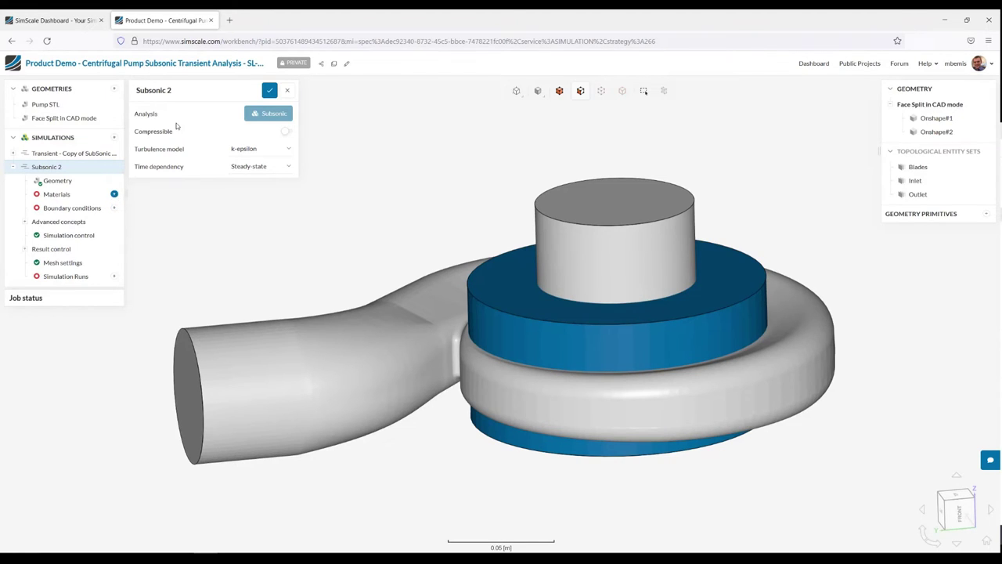
- Rename the simulation to 'demo', set time dependency to Transient, and save
left_click(179, 88)
type("demo")
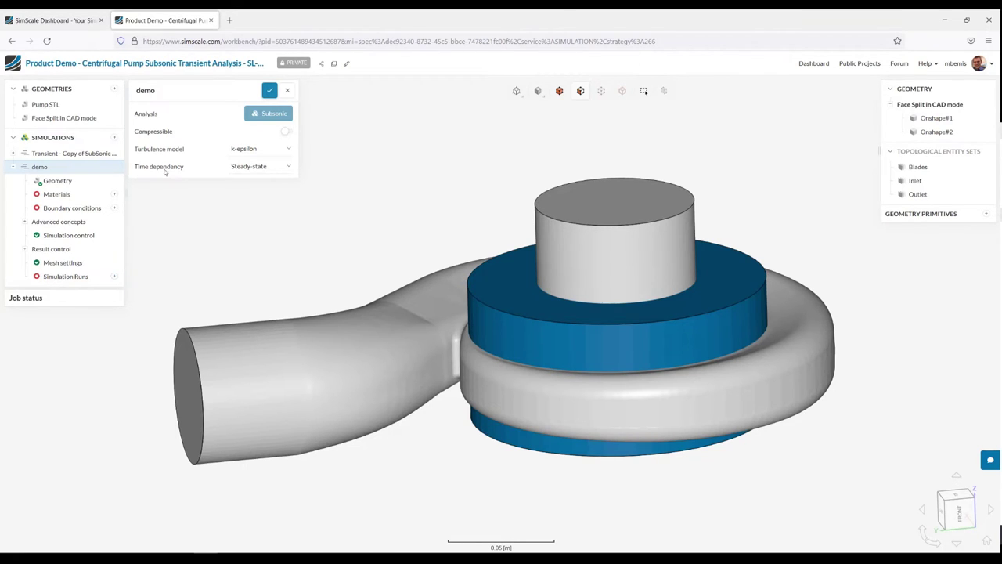
left_click(272, 168)
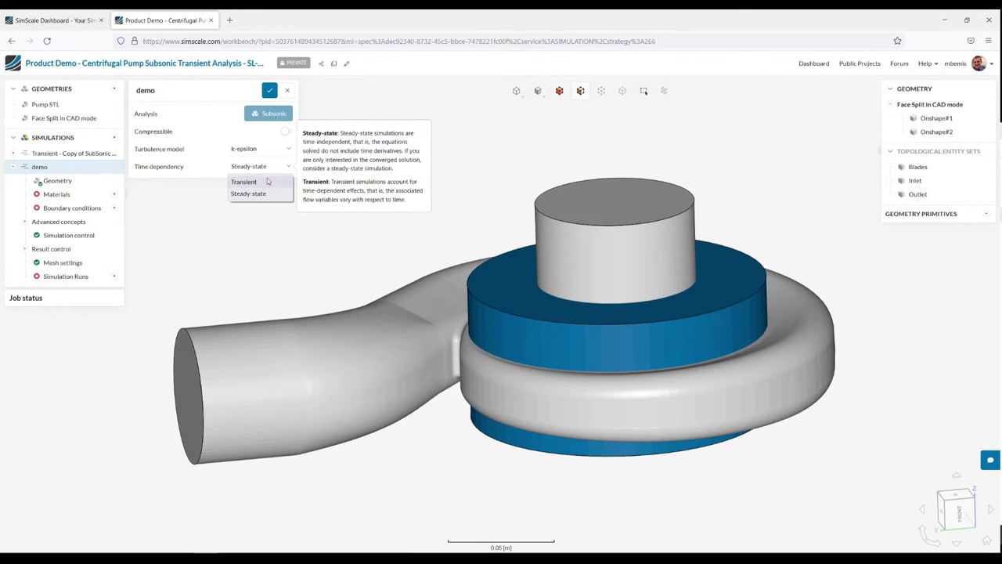
left_click(267, 181)
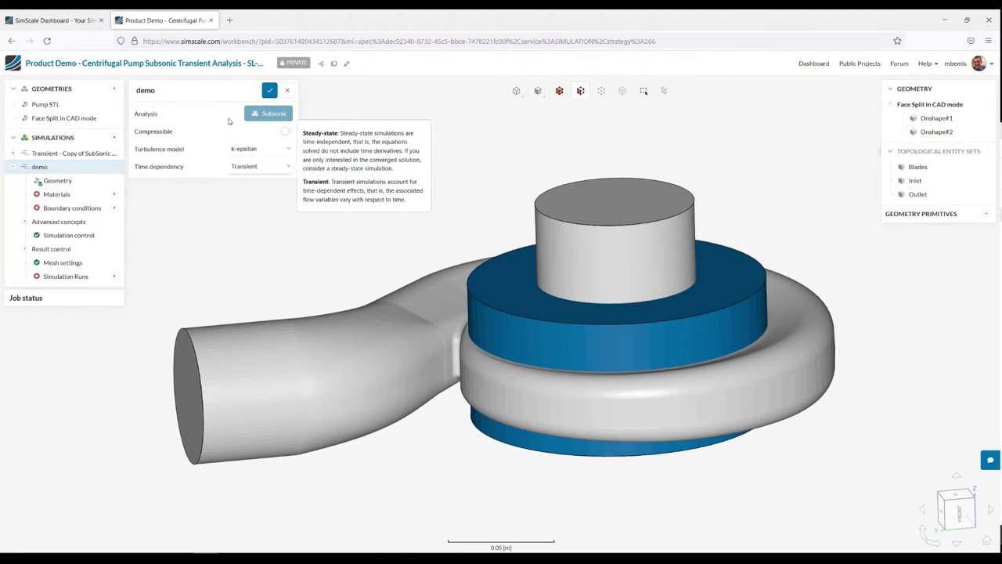
left_click(269, 93)
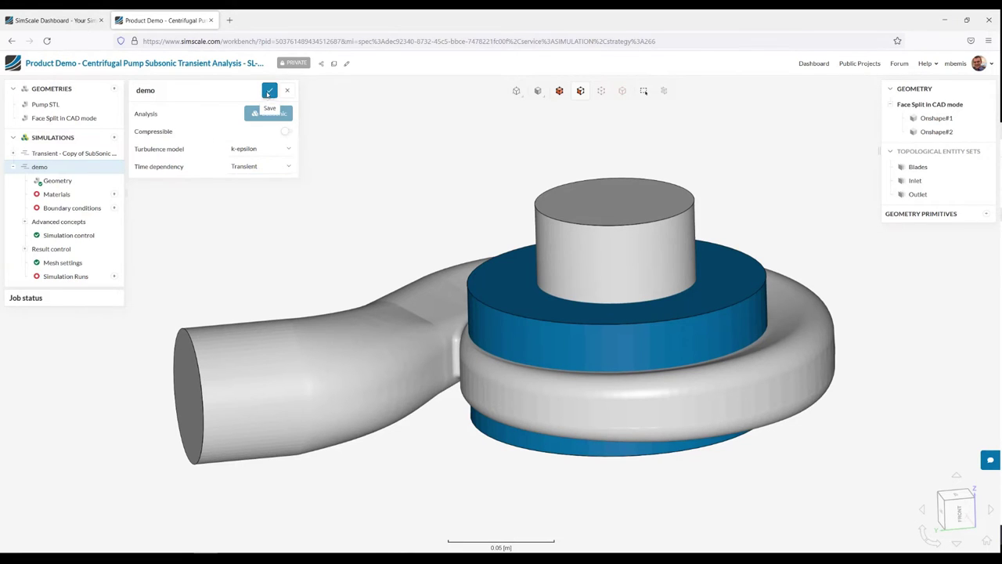
- Add Water as the fluid material, assign it to the Onshape#1 volume, and save
left_click(115, 194)
left_click(376, 297)
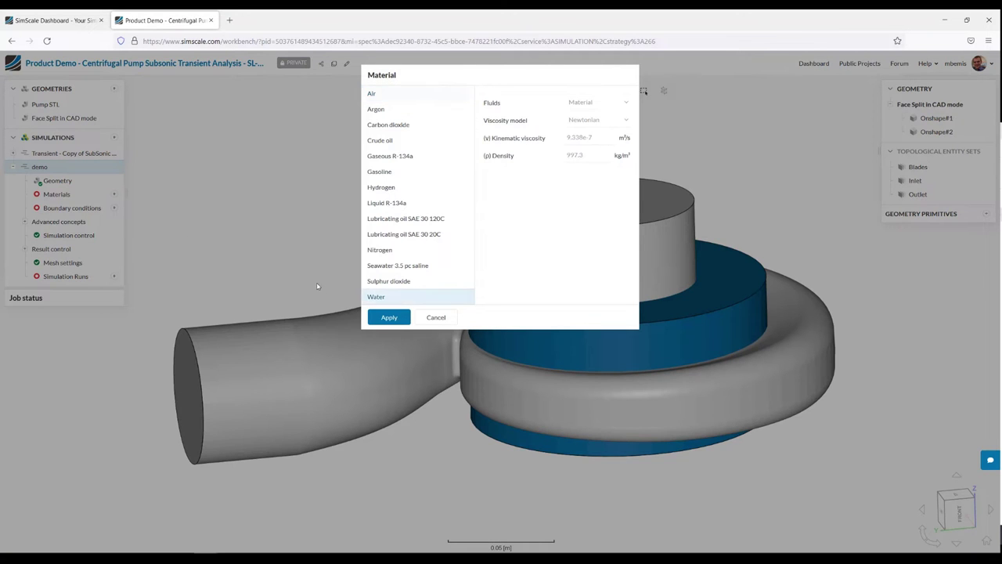
left_click(388, 318)
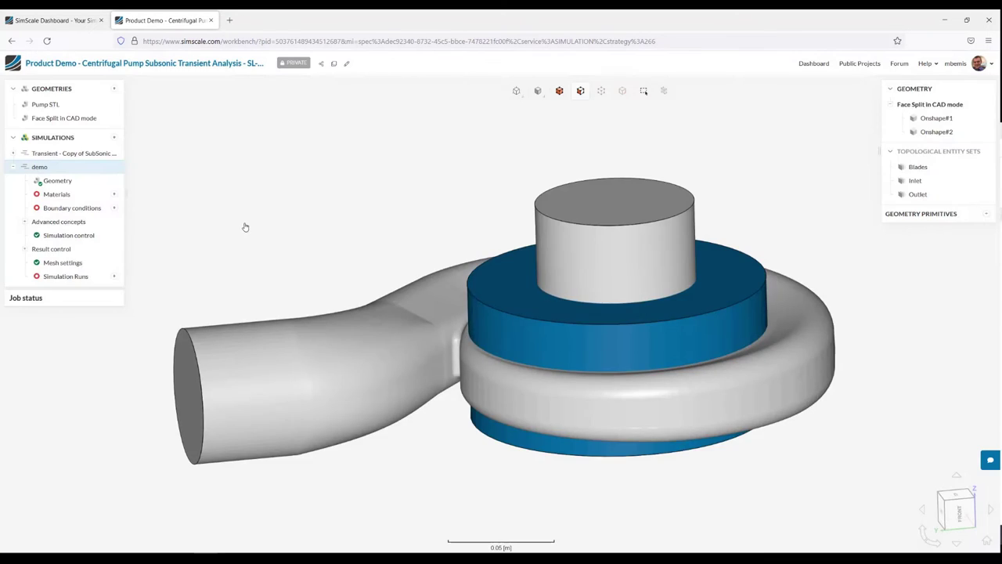
left_click(323, 317)
left_click(270, 90)
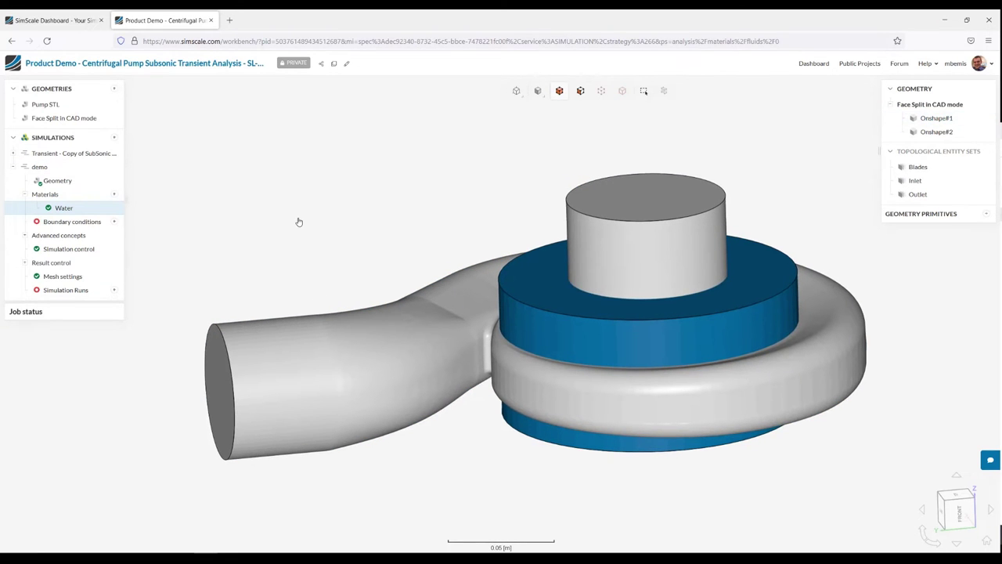
scroll(308, 249, "down", 3)
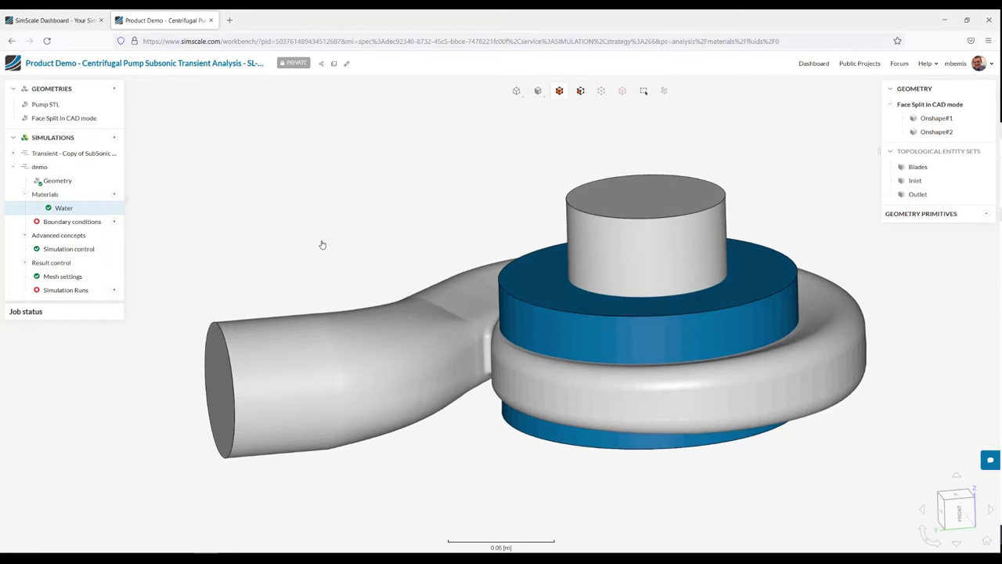
- Add a pressure inlet on the cylinder top set to total pressure
left_click(114, 223)
left_click(170, 255)
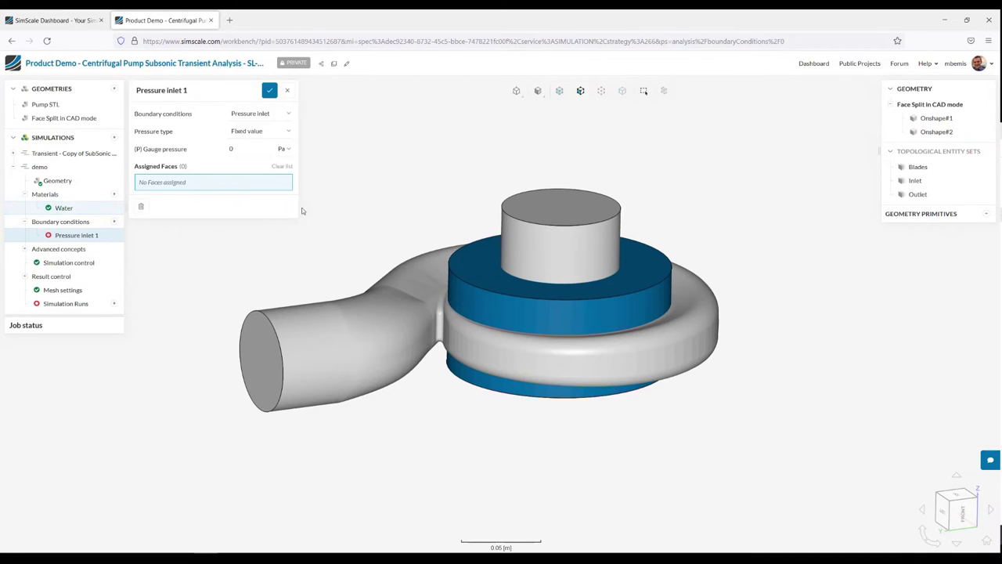
left_click(256, 133)
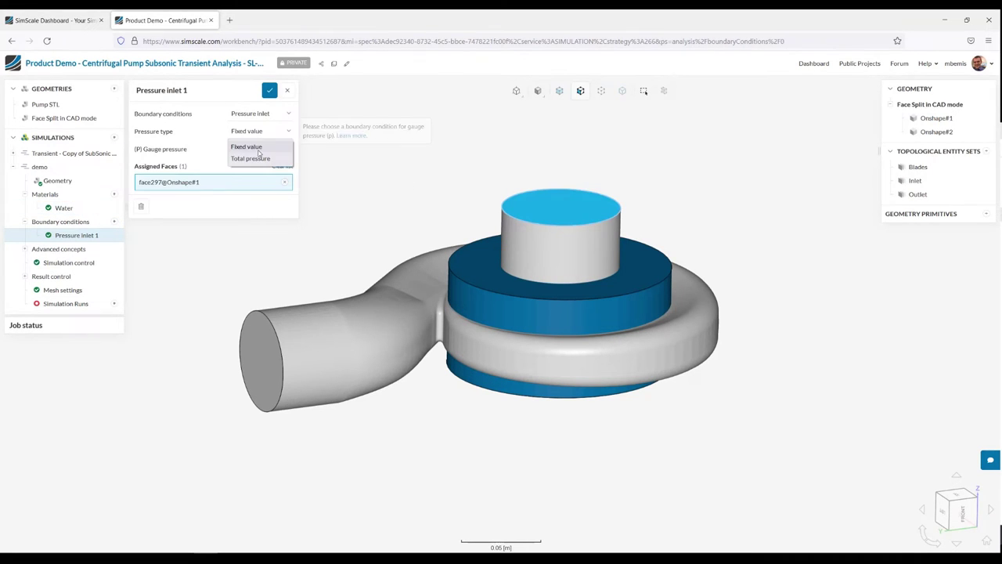
left_click(259, 156)
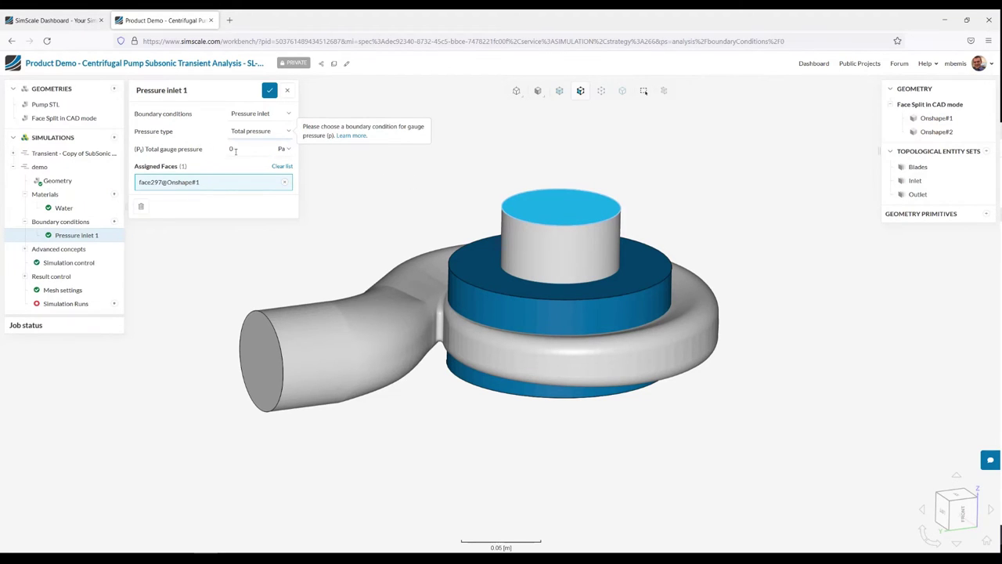
left_click(269, 90)
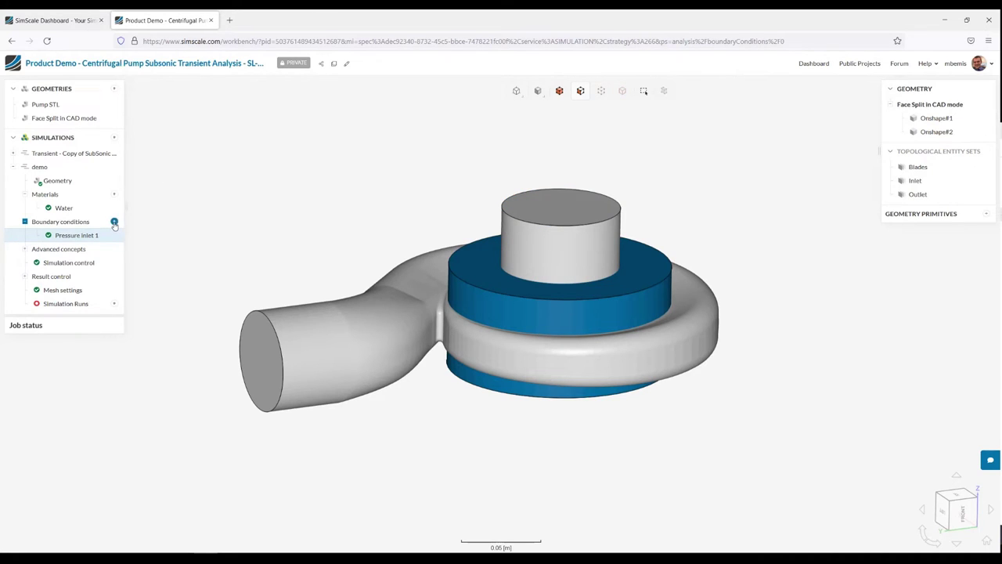
- Add a velocity outlet named 'outlet' on the pipe end with 1.667e-2 m³/s volumetric flow
left_click(115, 223)
left_click(168, 239)
left_click(263, 345)
left_click(258, 149)
left_click(259, 174)
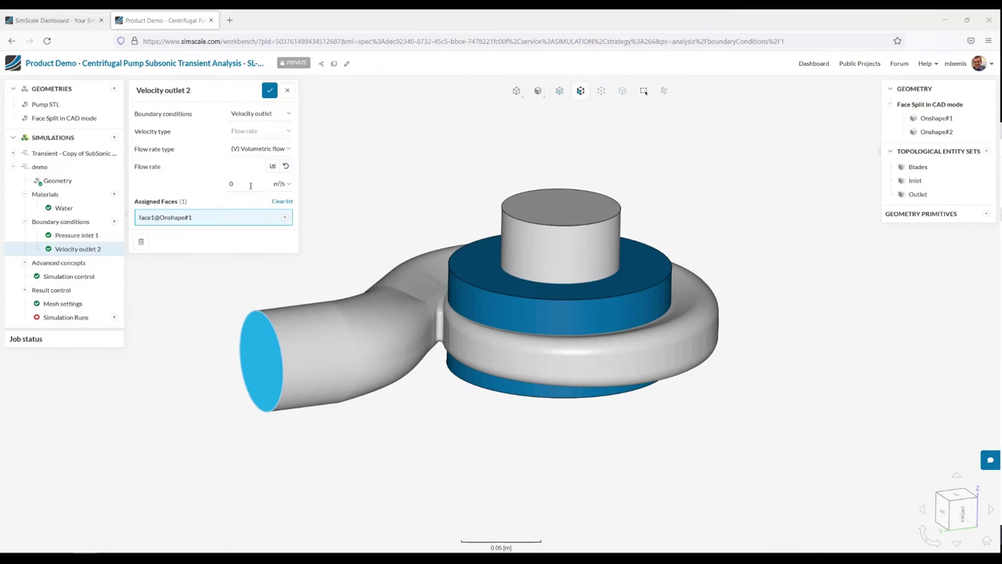
type("0.0166667")
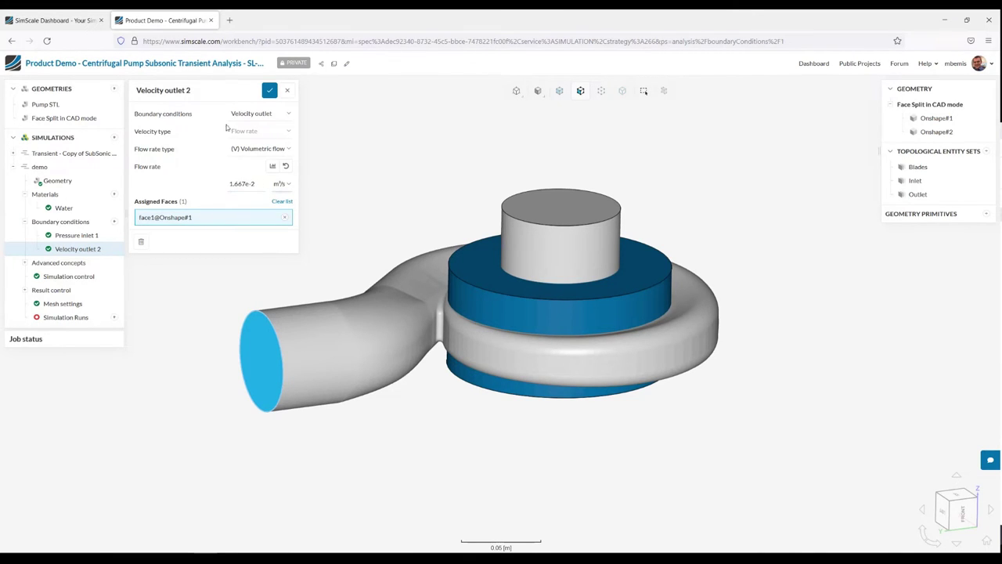
left_click(213, 91)
type("outlet")
left_click(269, 90)
left_click(269, 90)
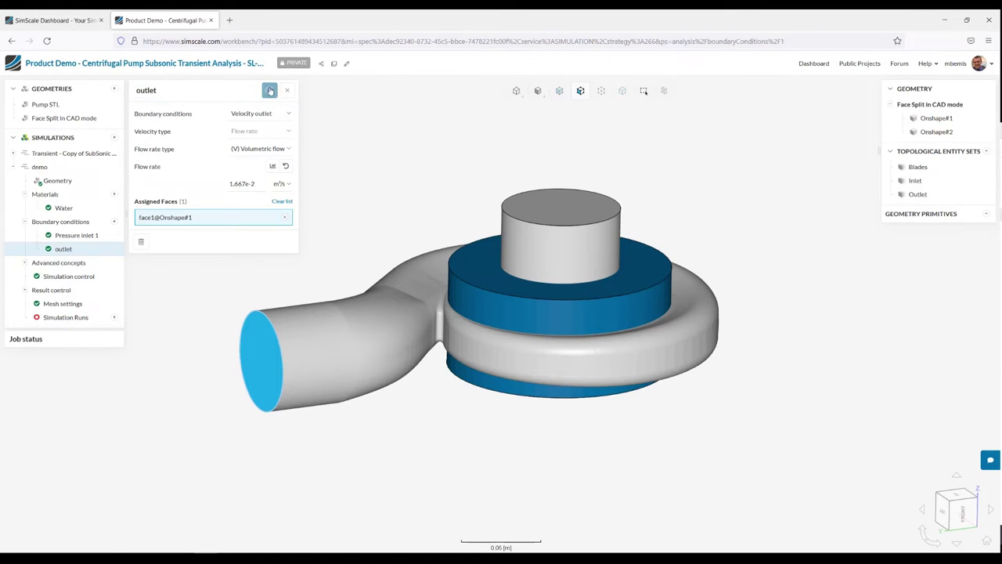
- Add an MRF rotating zone on the Onshape#2 volume at 303.7 rad/s and save
left_click(73, 264)
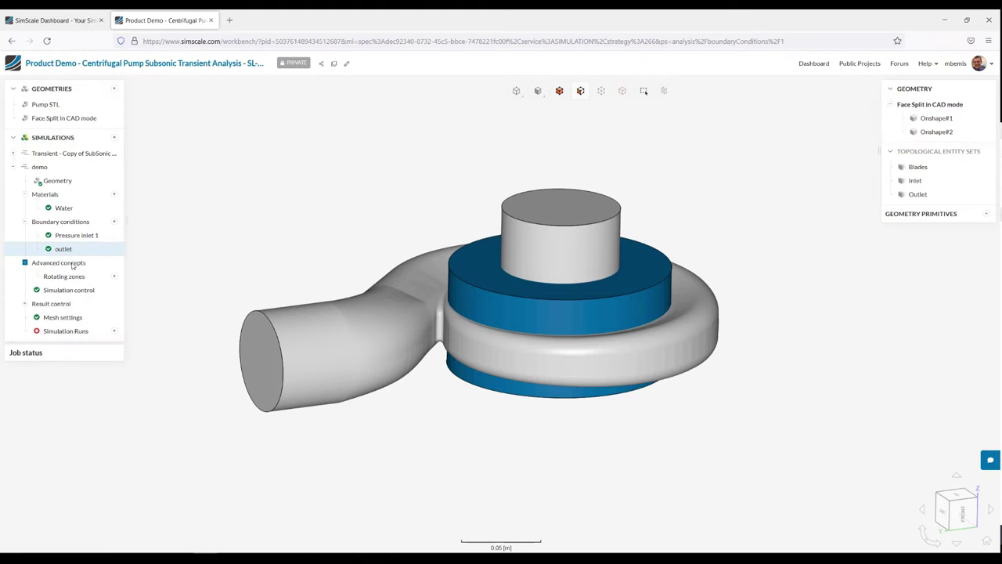
left_click(114, 278)
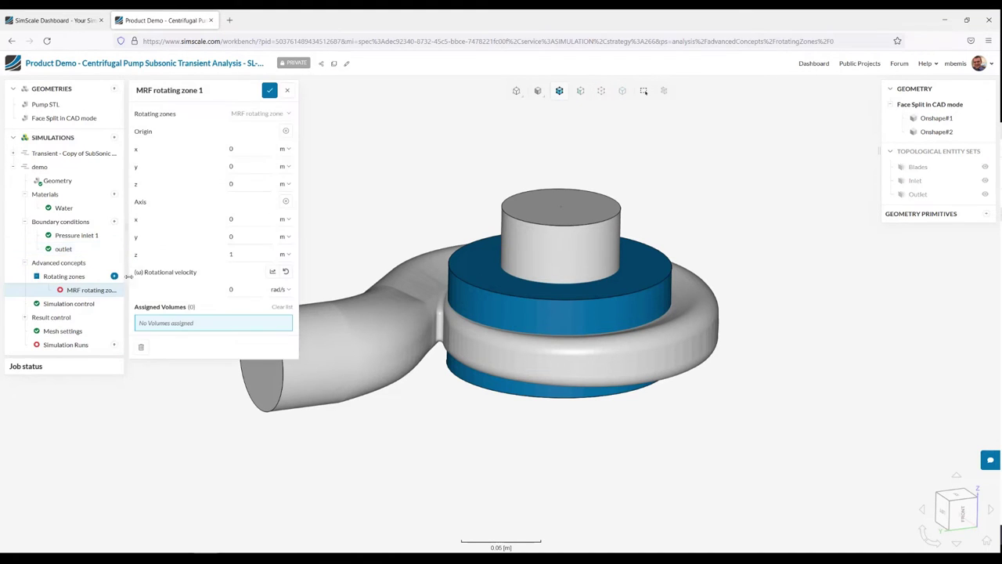
left_click(474, 275)
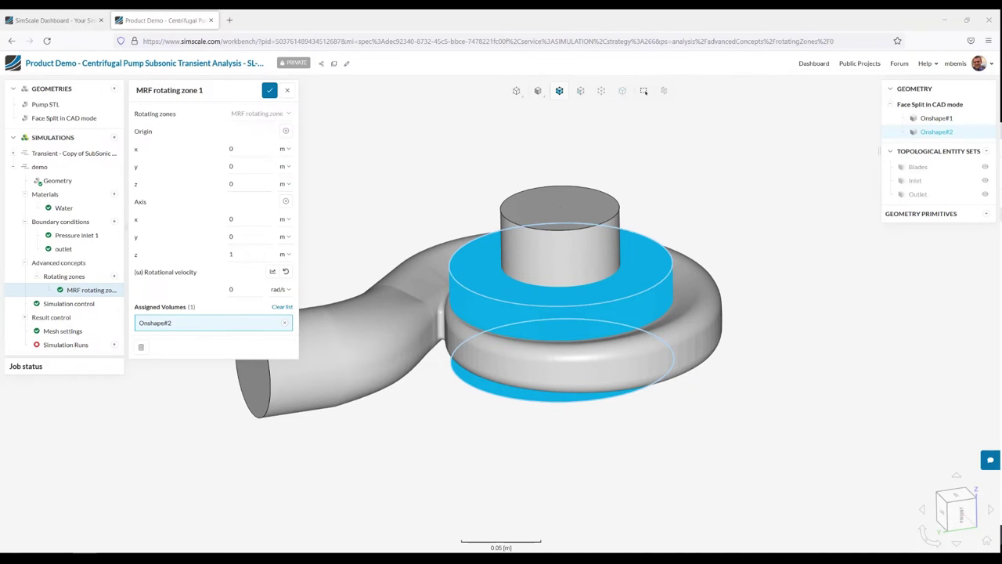
left_click(245, 286)
type("303.7")
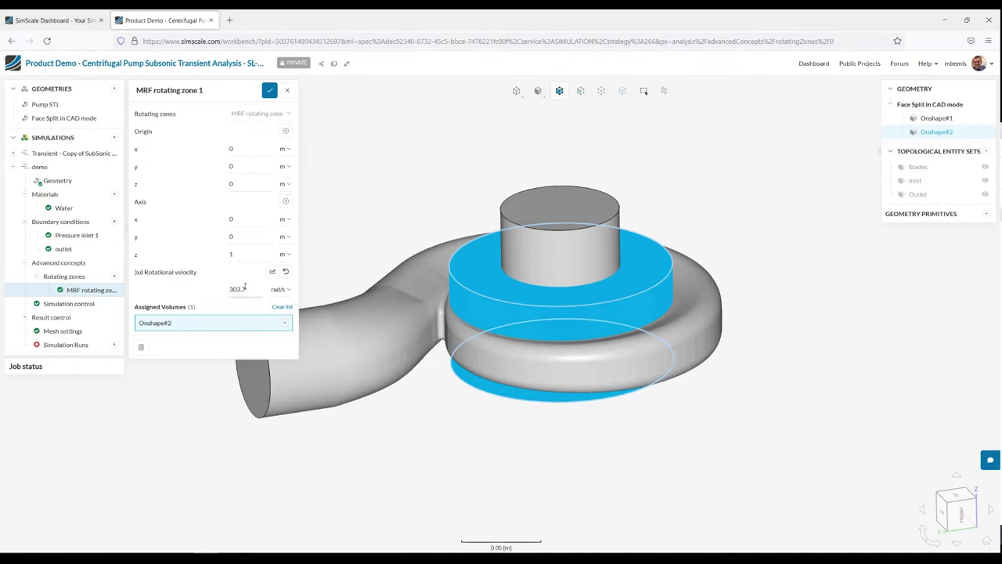
left_click(268, 91)
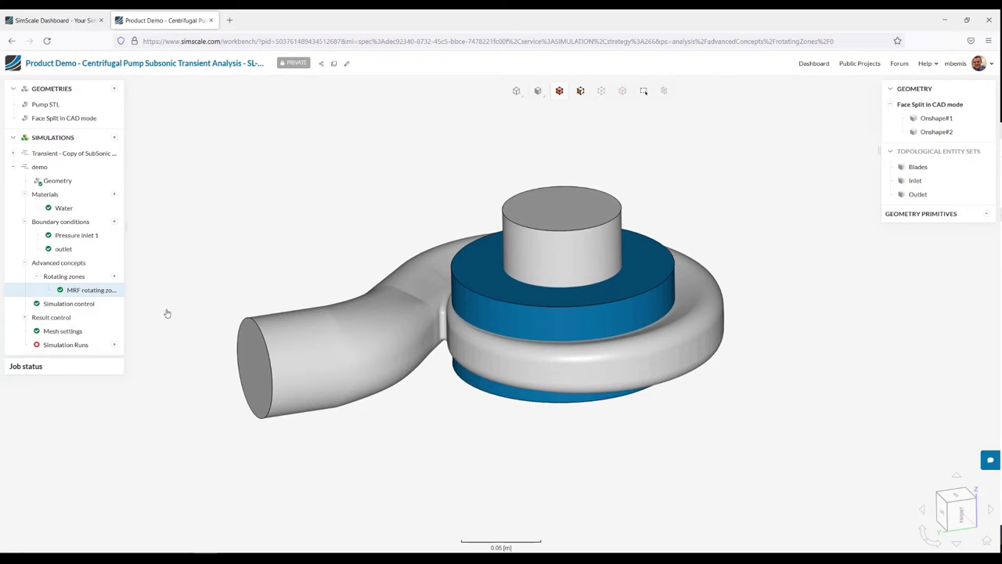
- Add a forces-and-moments output on the Blades set and name it 'blades'
left_click(83, 320)
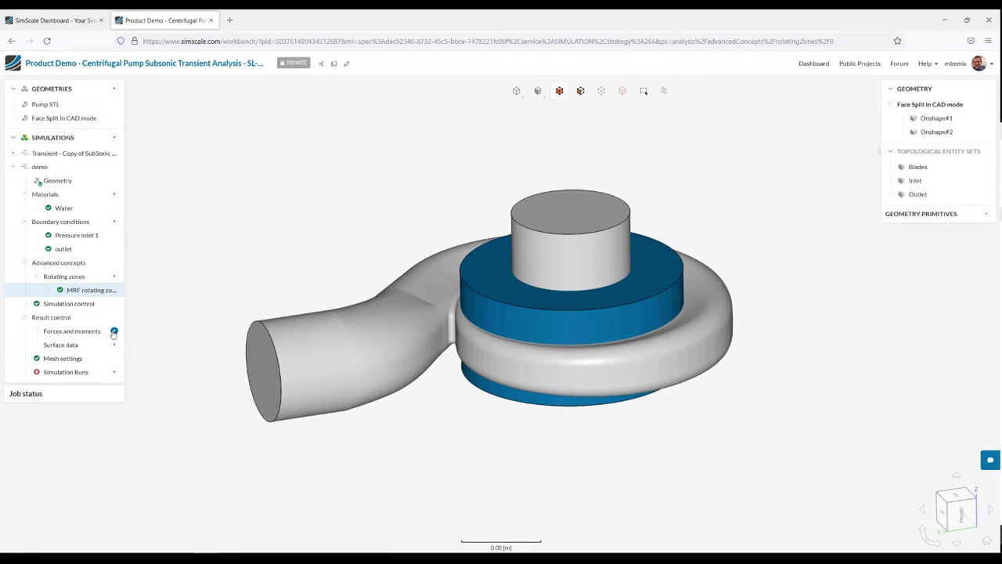
left_click(114, 331)
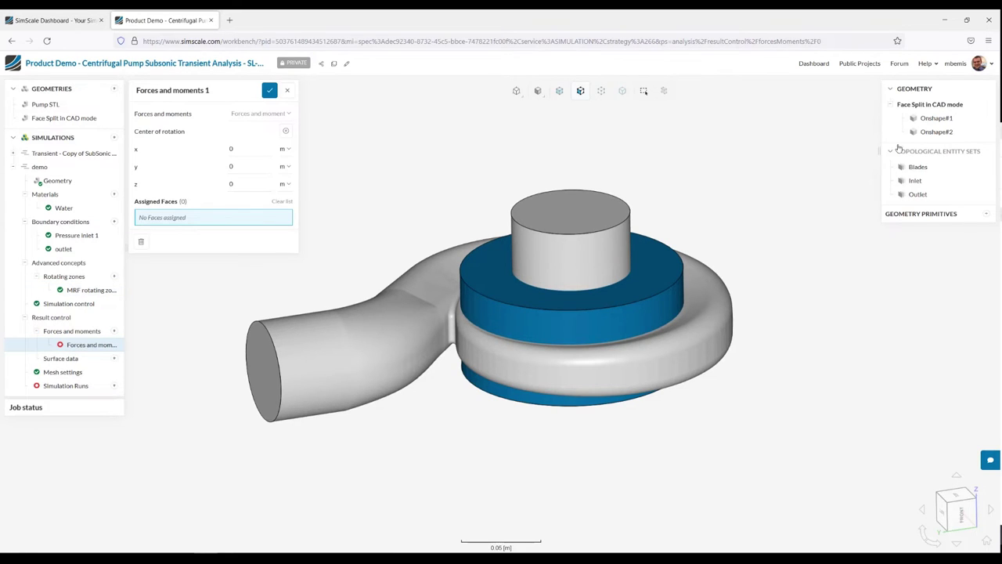
left_click(949, 166)
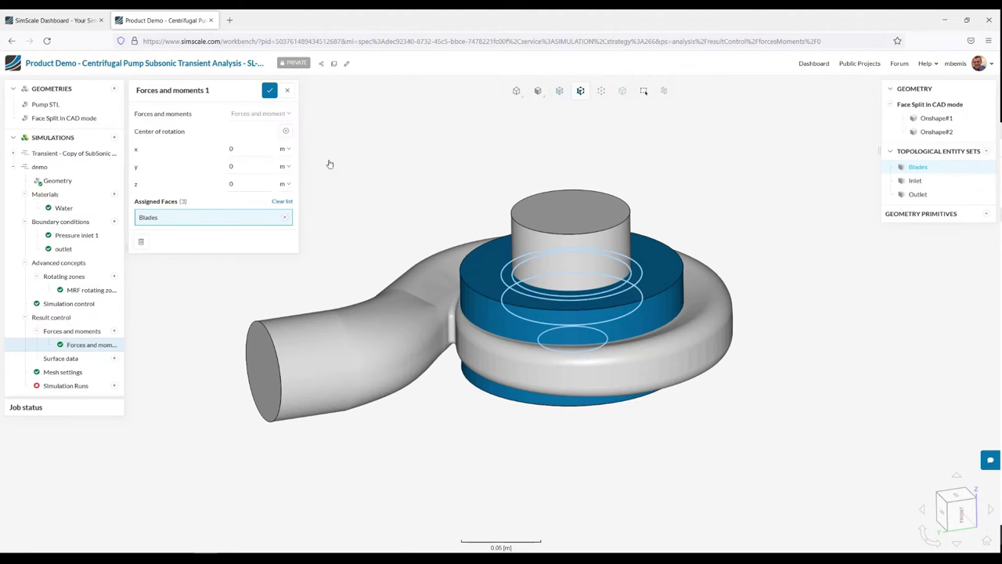
left_click_drag(136, 90, 188, 91)
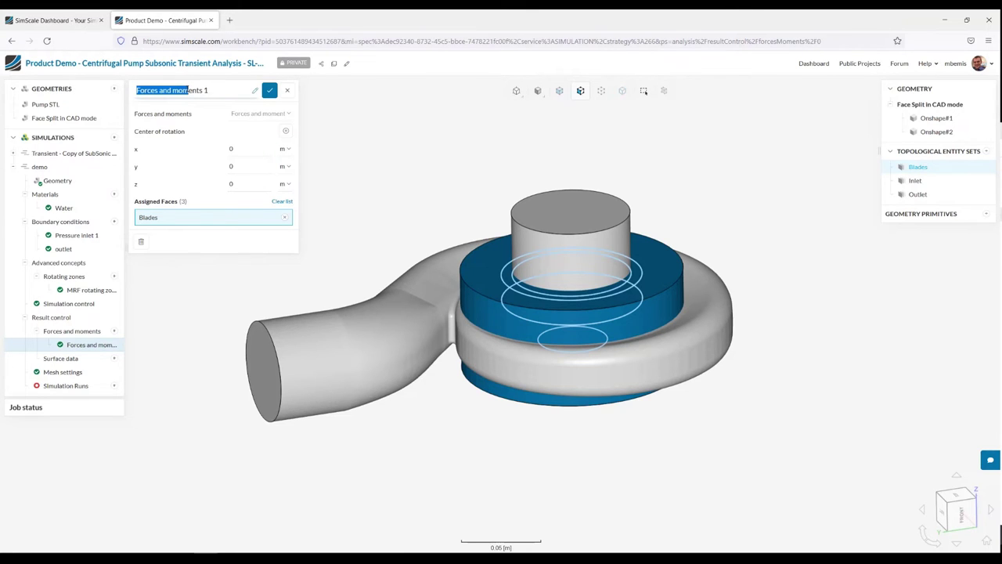
triple_click(184, 90)
type("blades")
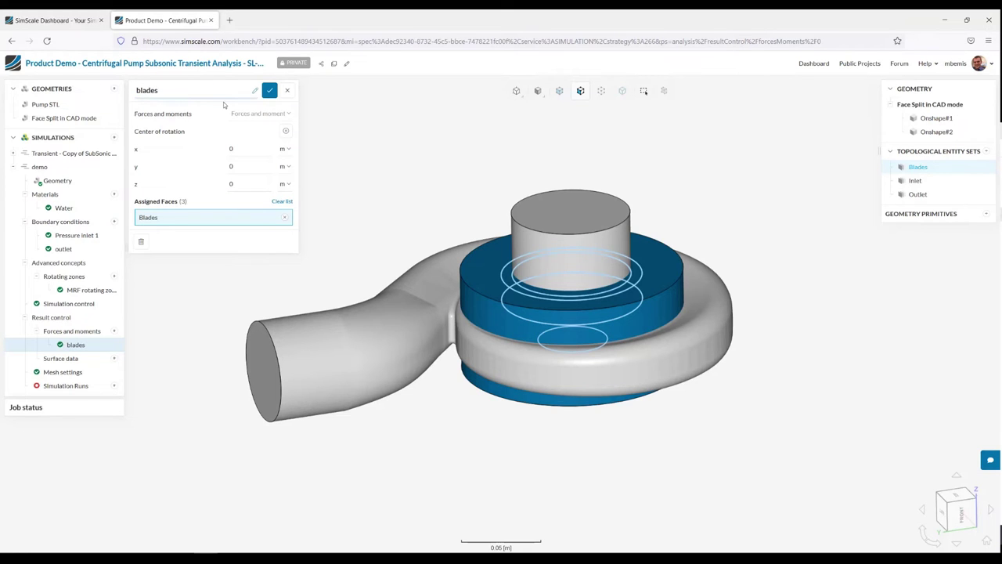
left_click(269, 91)
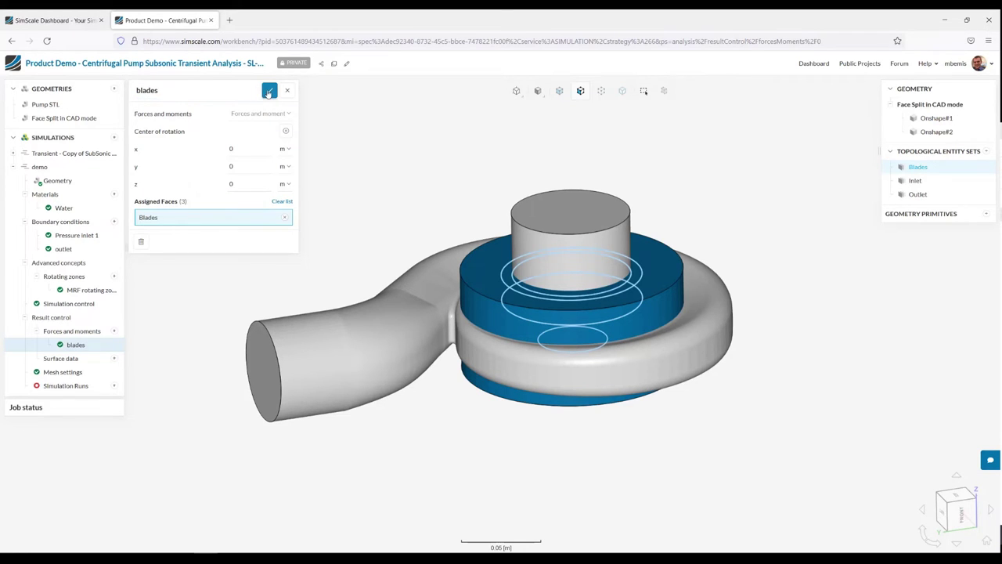
- Add a pressure-difference output from the cylinder-top inlet to the pipe-end outlet and save it
left_click(114, 358)
left_click(149, 375)
mouse_move(265, 273)
left_mouse_down()
mouse_move(212, 258)
mouse_move(282, 253)
mouse_move(261, 265)
left_mouse_up()
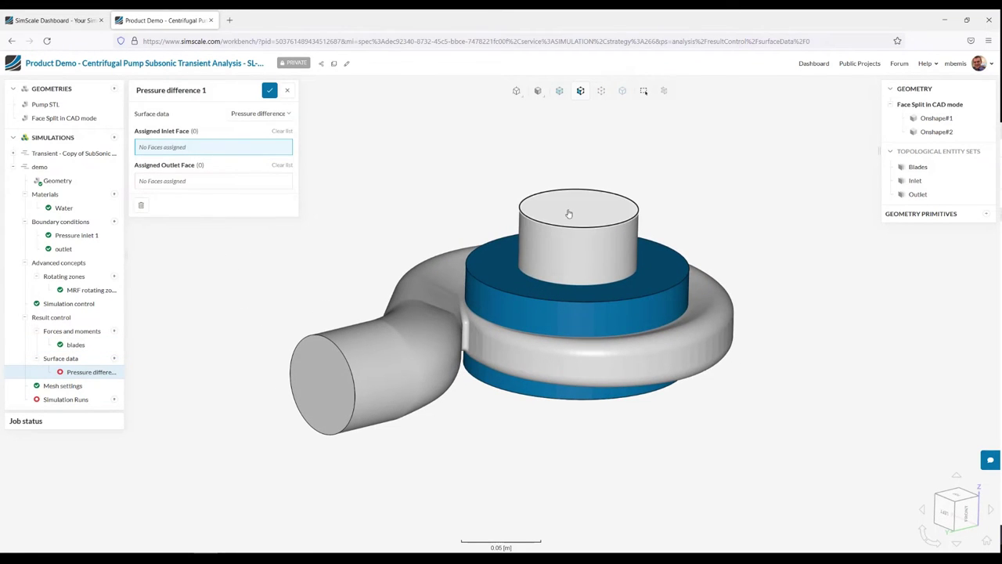
left_click(568, 202)
left_click(227, 181)
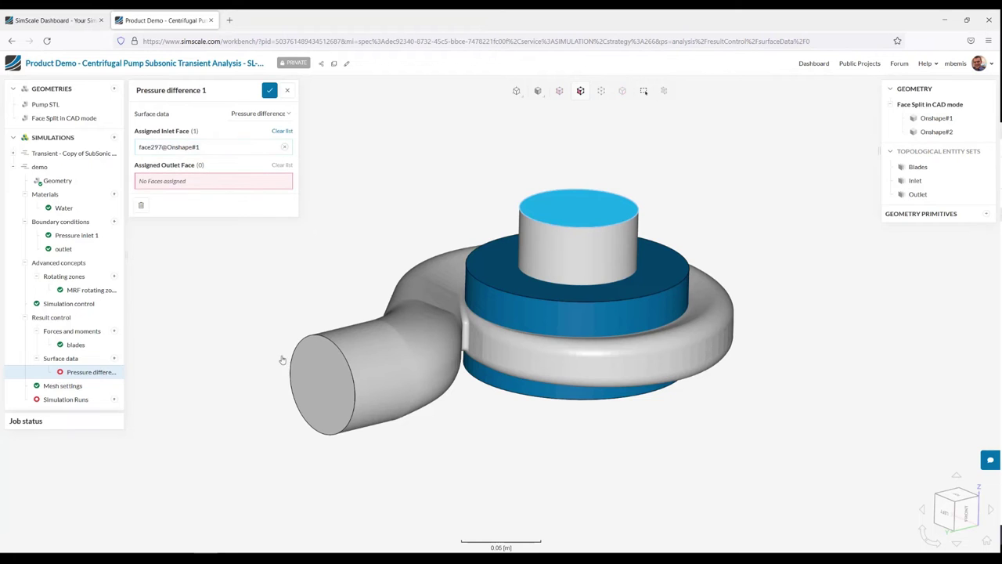
left_click(298, 362)
left_click_drag(237, 308, 219, 308)
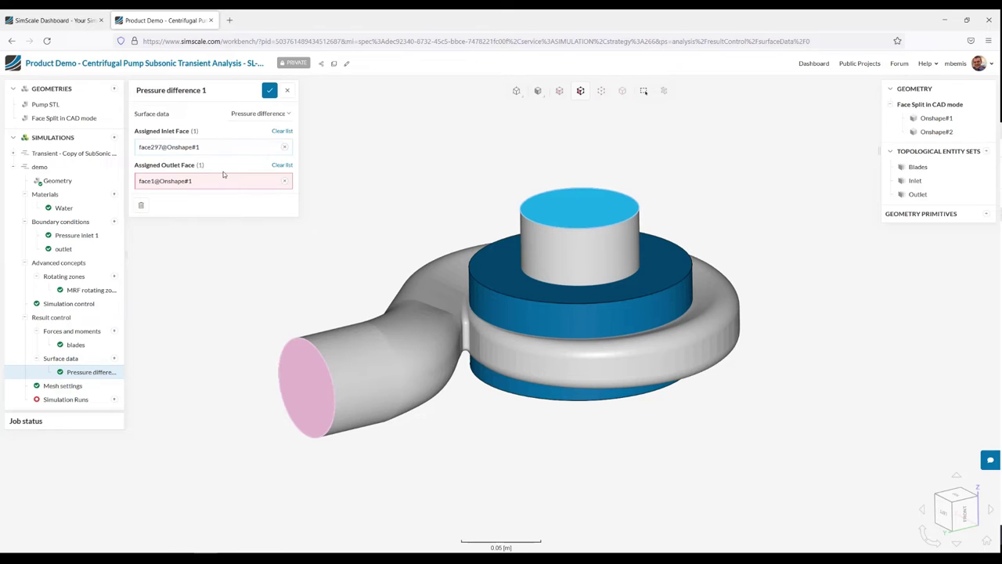
left_click(273, 91)
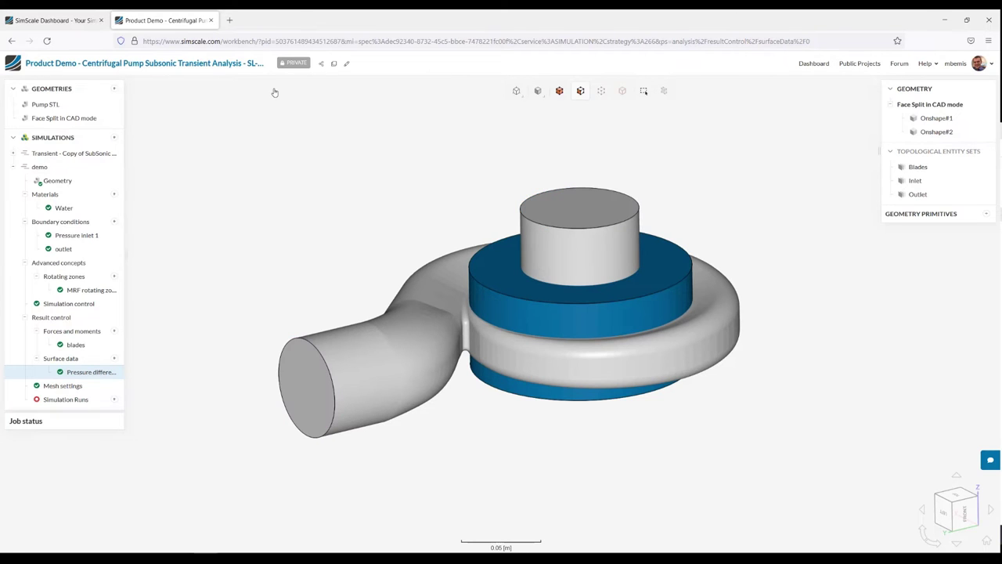
- Change the Simulation control end time to 0.0828 s, displayed as 8.28e-2
left_click(83, 304)
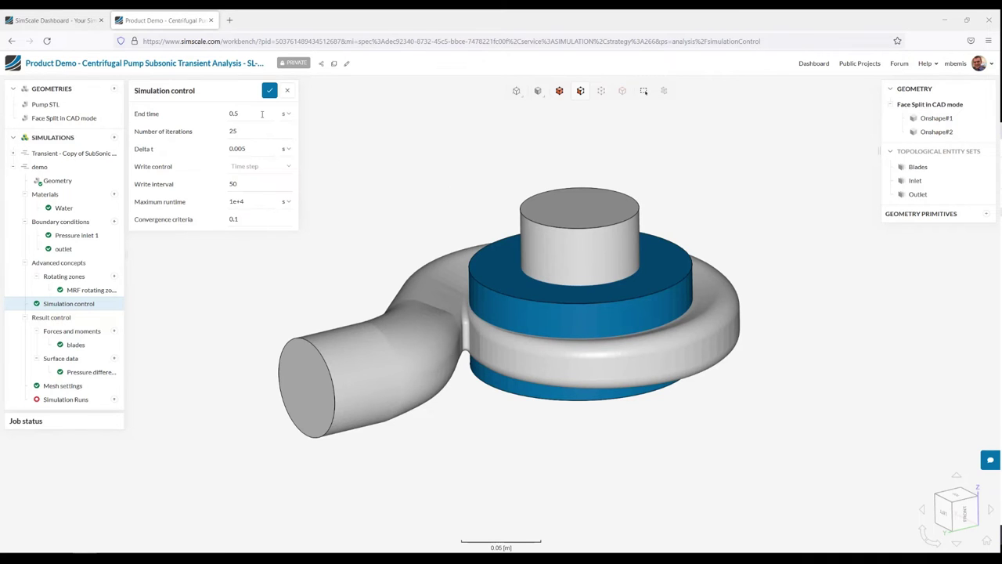
mouse_move(263, 114)
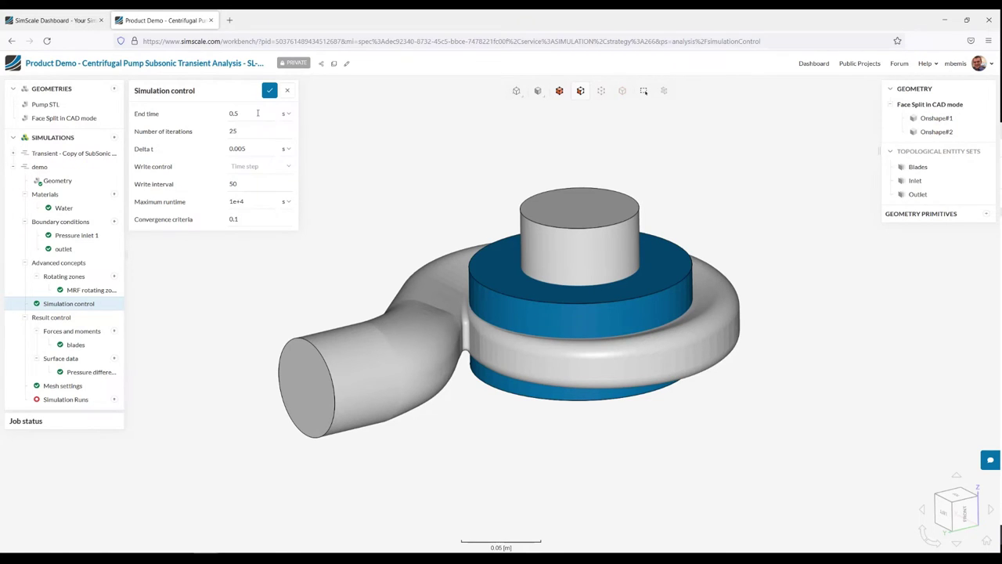
double_click(257, 113)
type("0.0828")
left_click(189, 112)
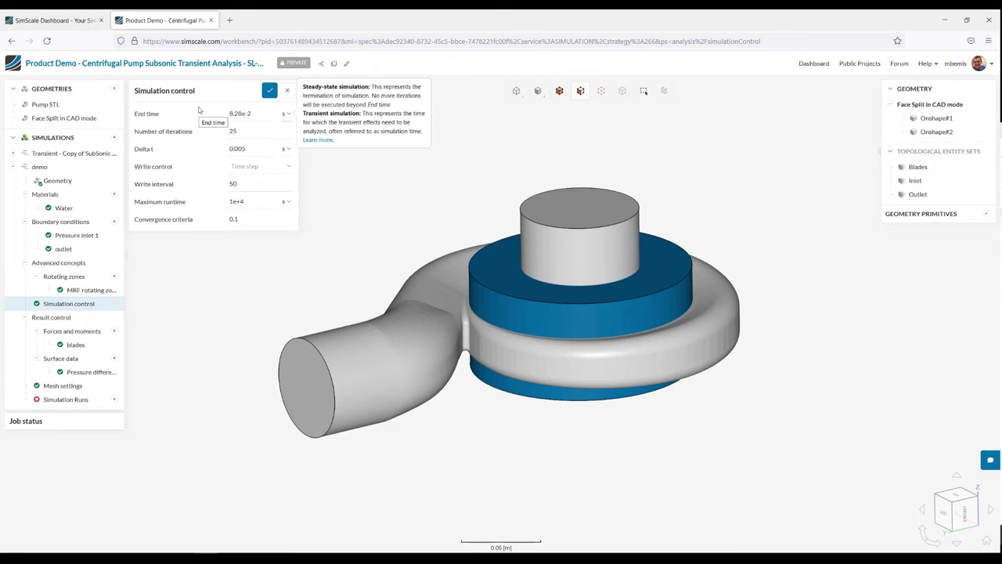
double_click(255, 128)
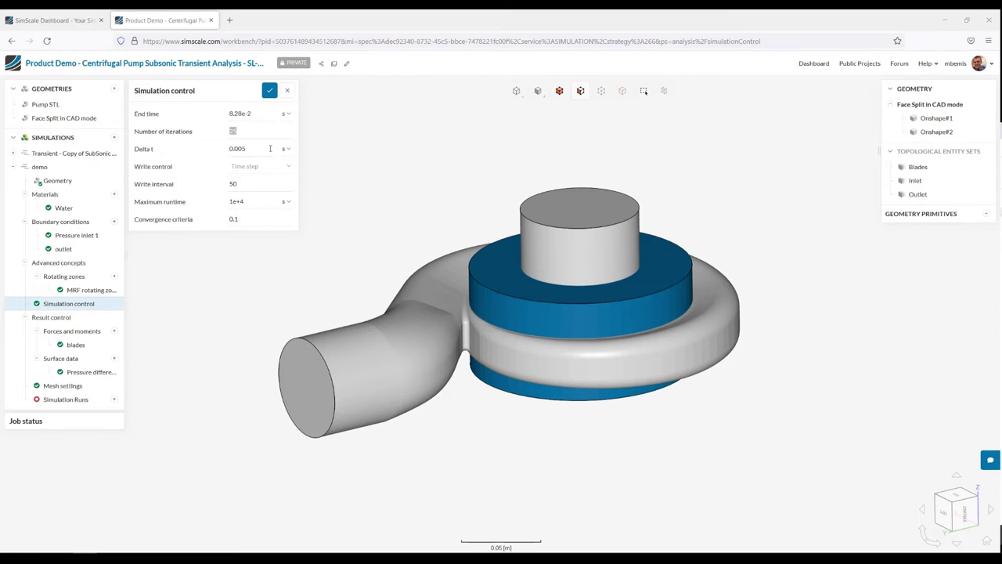
- Set Delta t to 1.724e-4 s and write interval to 6, then save Simulation control
left_click(270, 148)
type("1.724e-4")
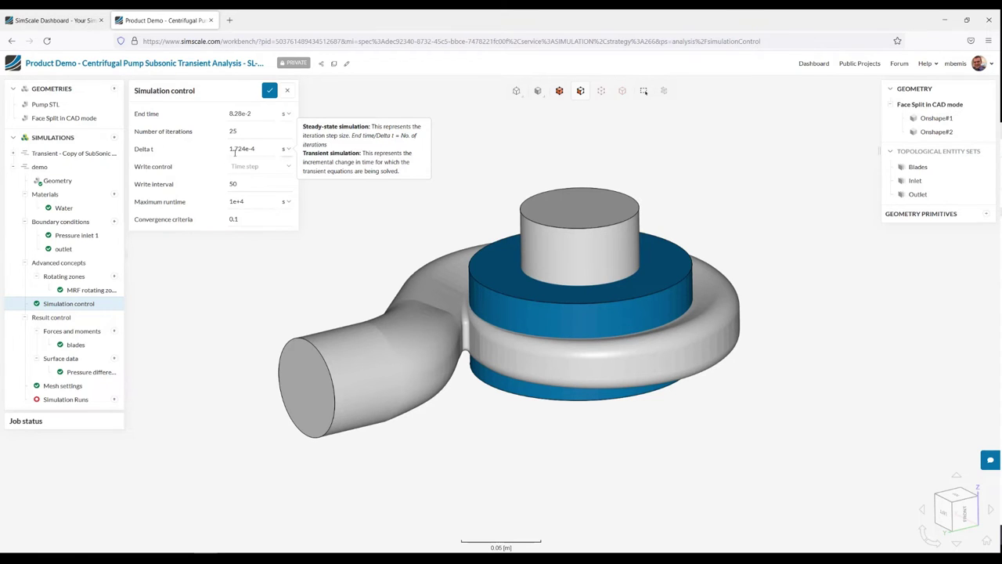
double_click(254, 185)
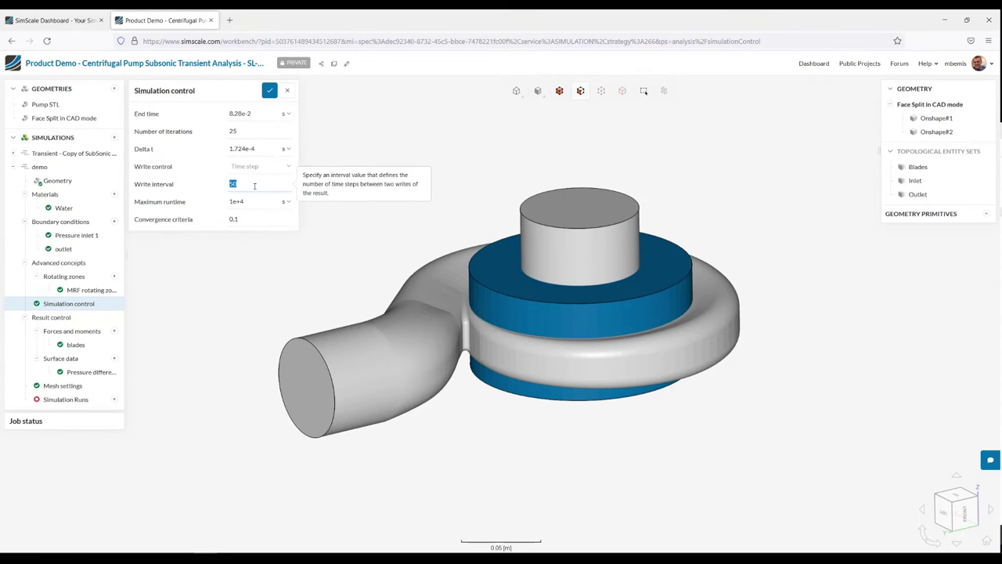
type("6")
key("Tab")
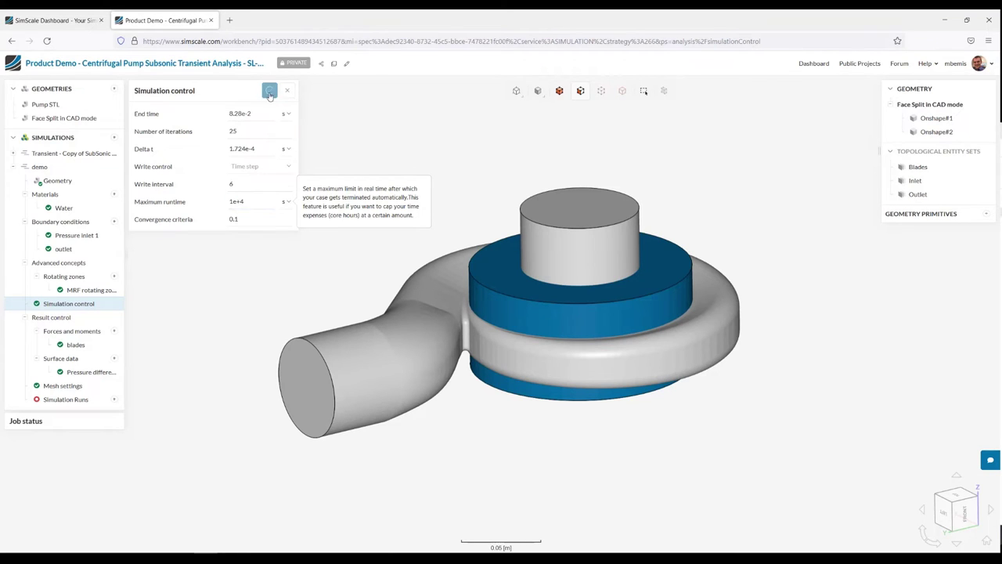
left_click(269, 92)
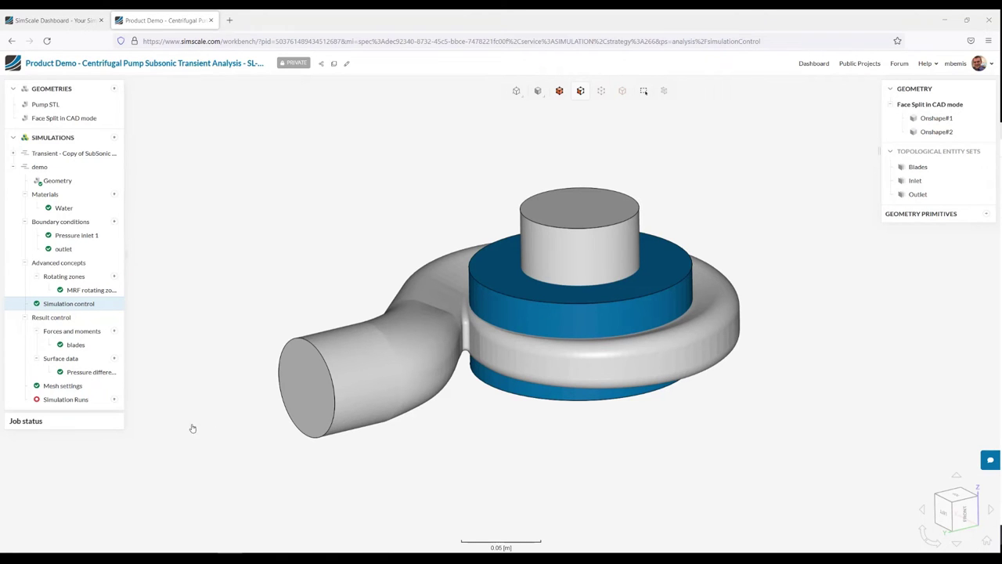
- Launch a new simulation run named Demo, proceeding past the setup warnings
left_click(113, 400)
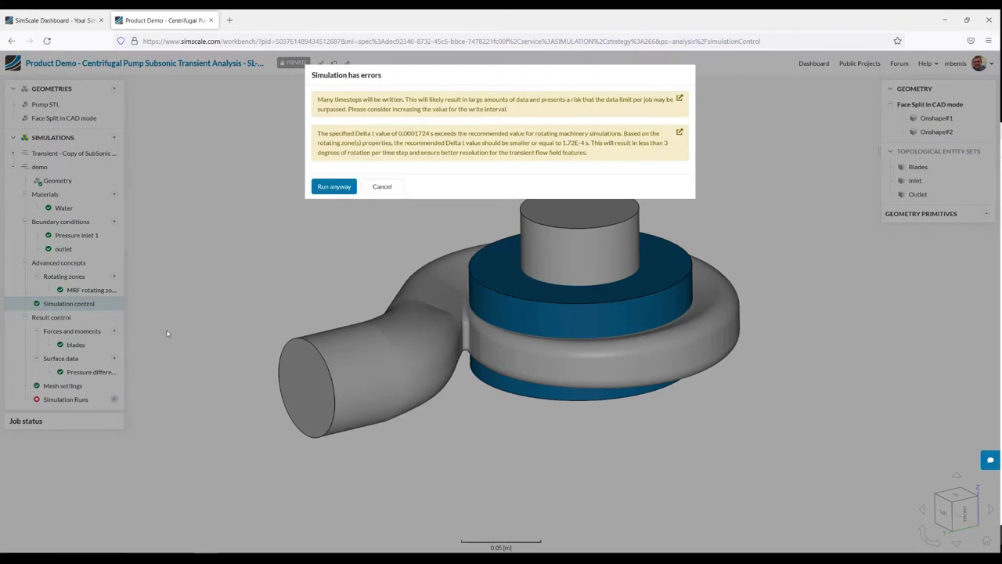
left_click(335, 186)
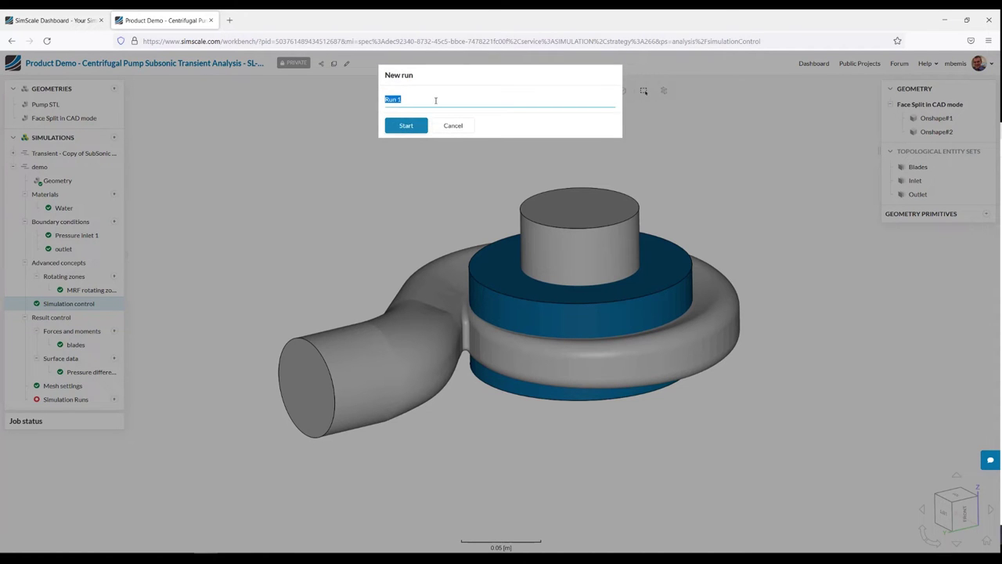
left_click(437, 101)
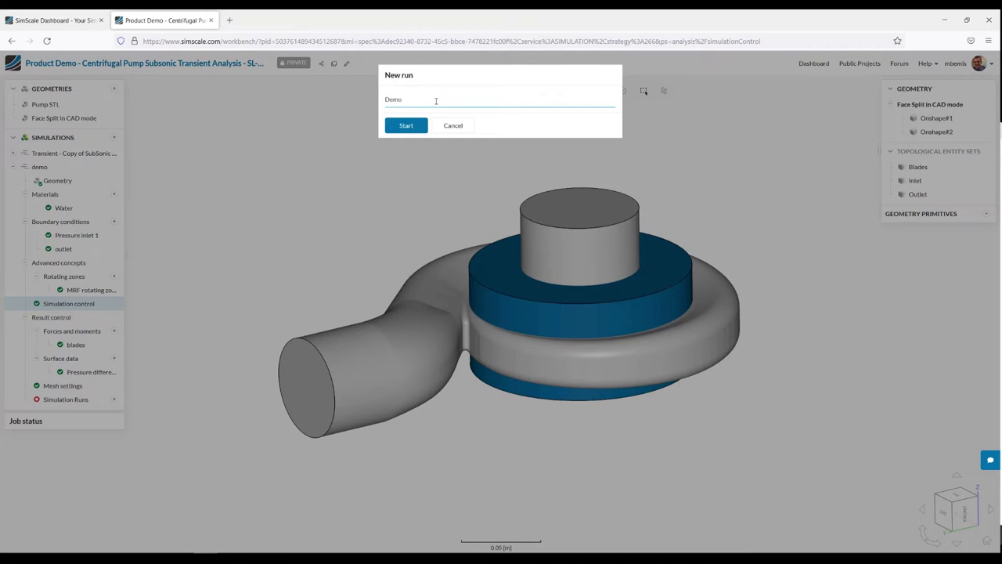
left_click(420, 126)
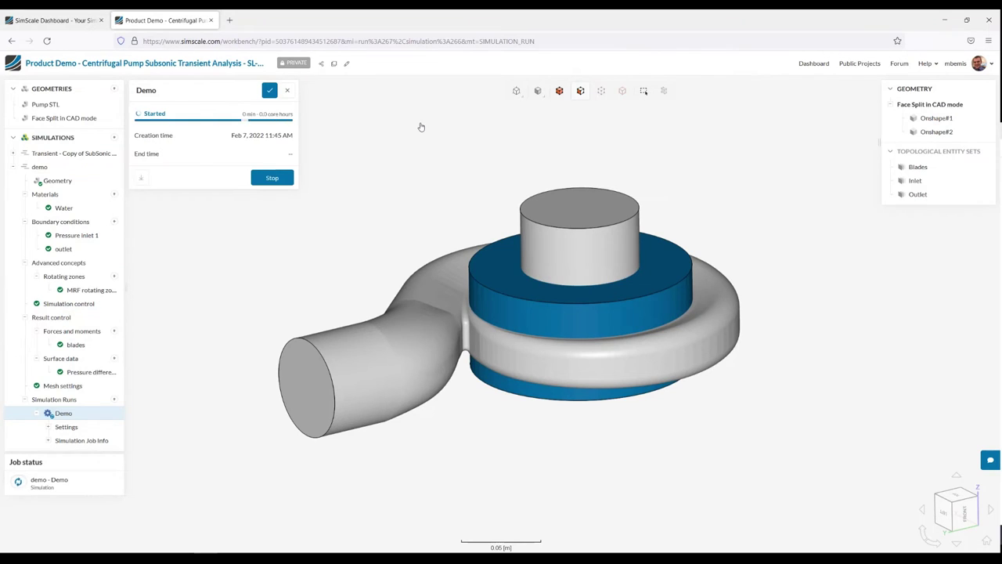
- Unassign Water and apply Lubricating oil SAE 30 20C to the pump volume, then save
left_click(269, 92)
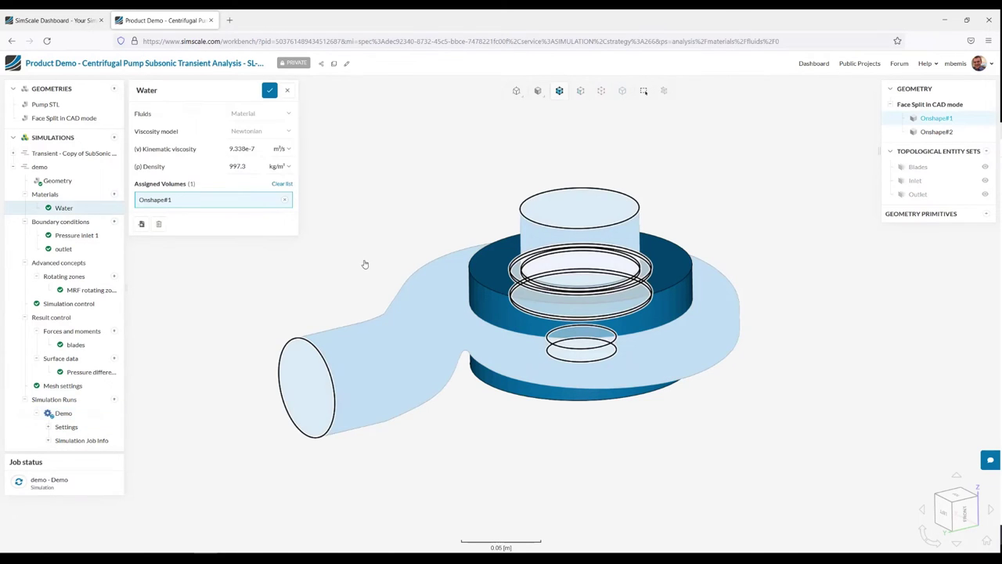
left_click(283, 185)
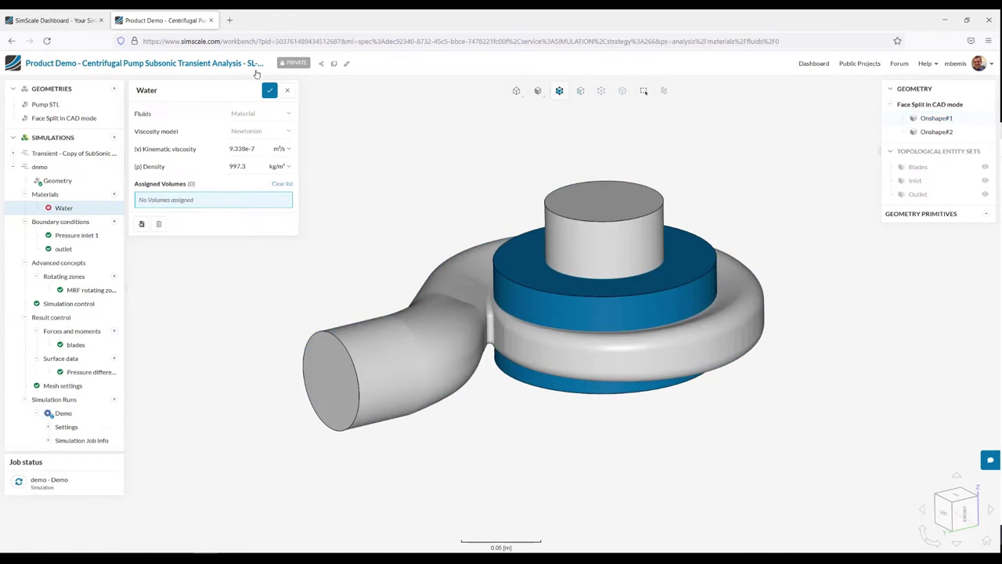
left_click(109, 195)
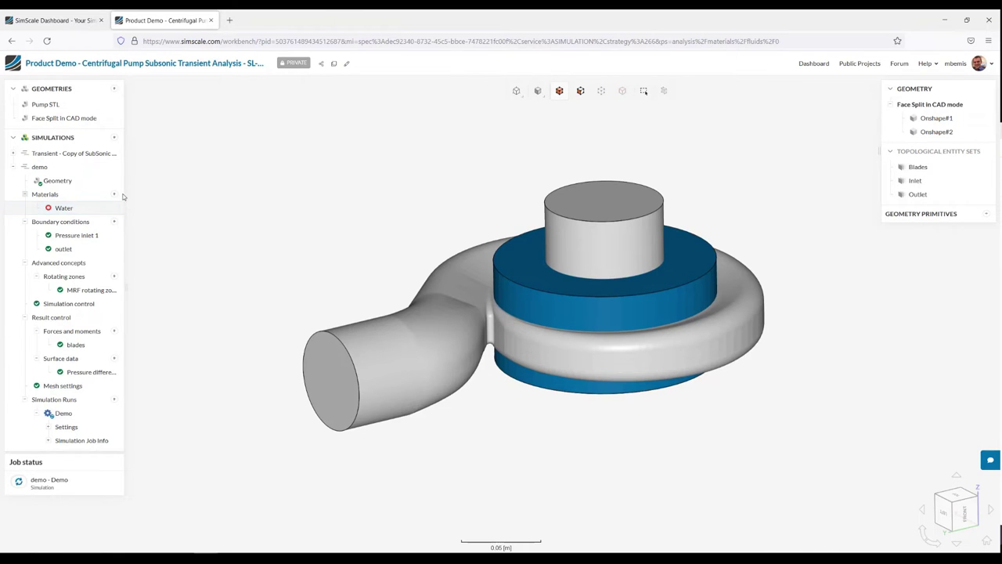
left_click(114, 194)
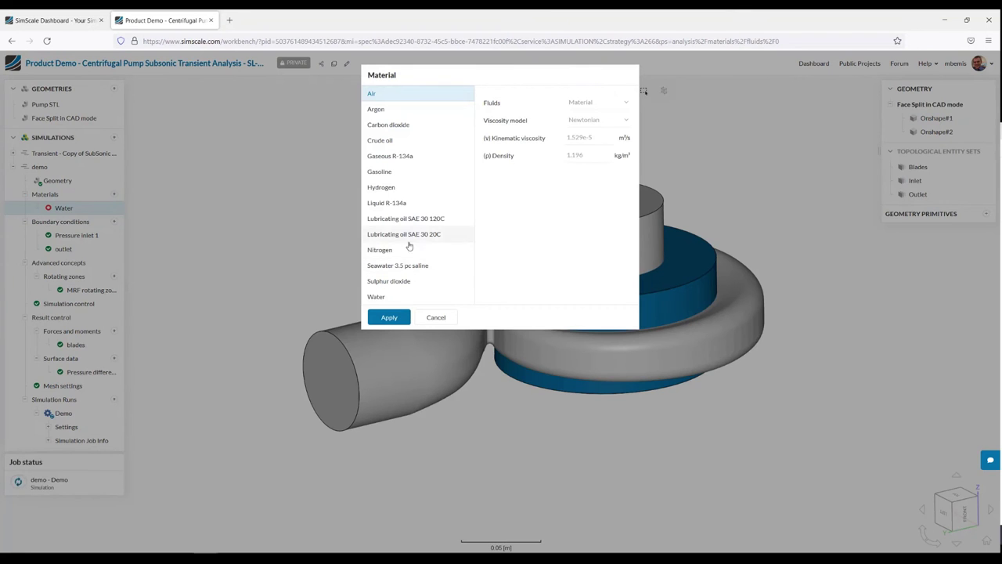
left_click(403, 234)
left_click(389, 317)
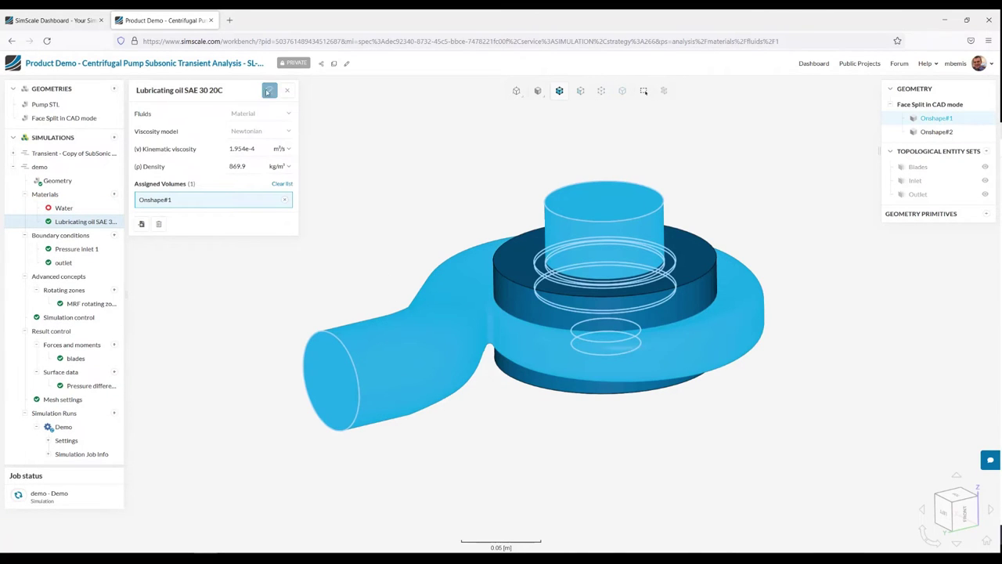
left_click(268, 91)
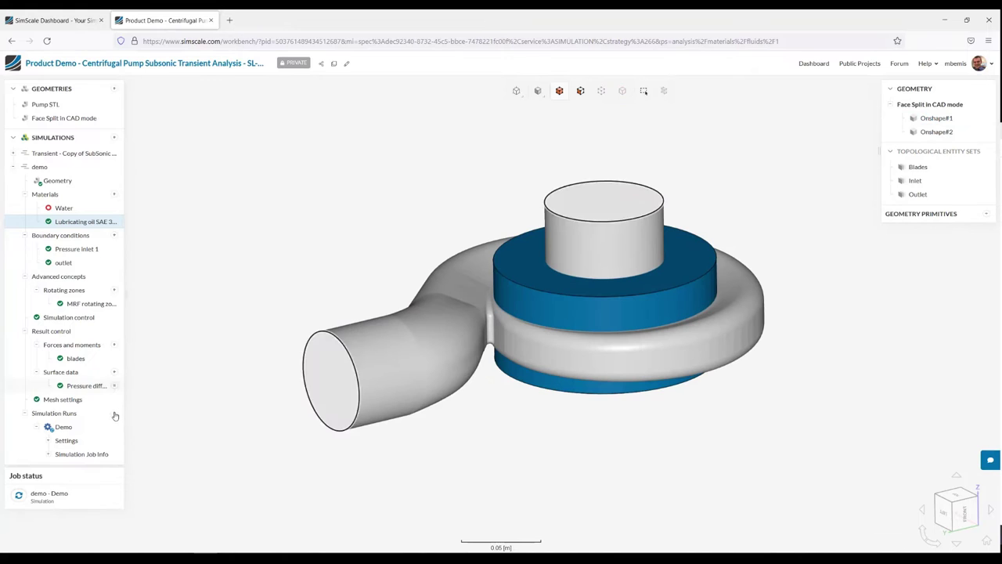
- Start another simulation run named 'oil' despite the warnings
left_click(114, 414)
left_click(334, 220)
type("oil")
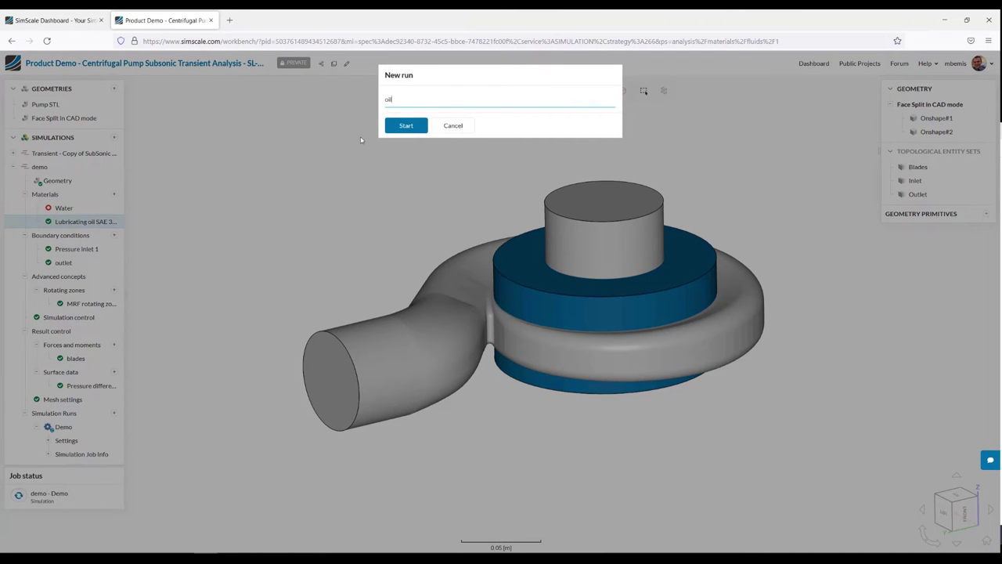
key("Return")
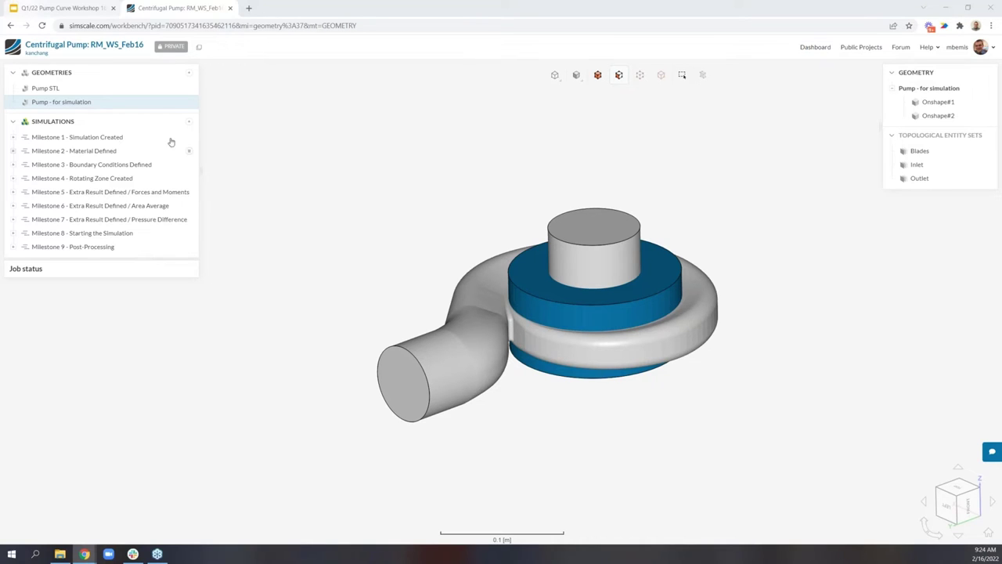
left_click(195, 138)
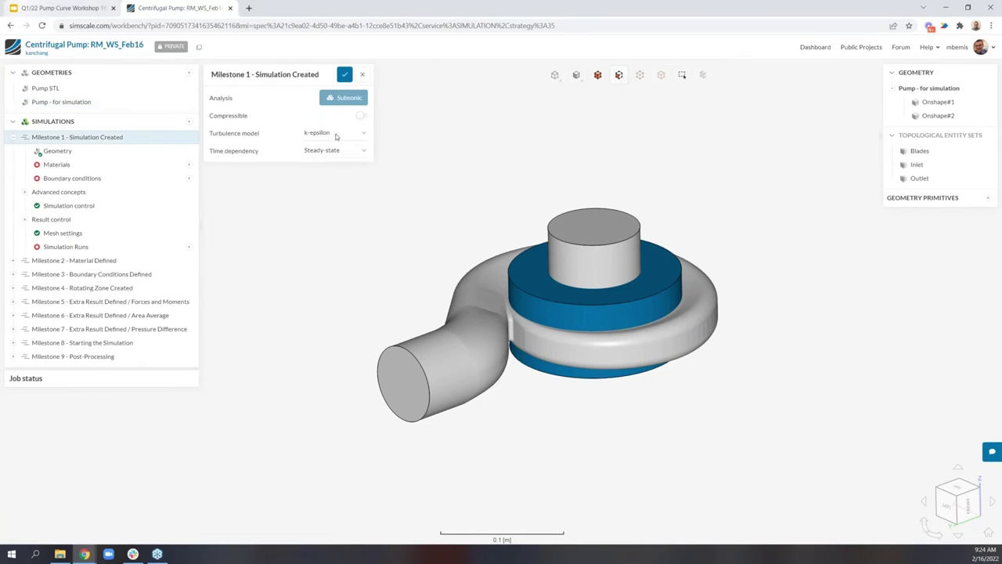
left_click(363, 76)
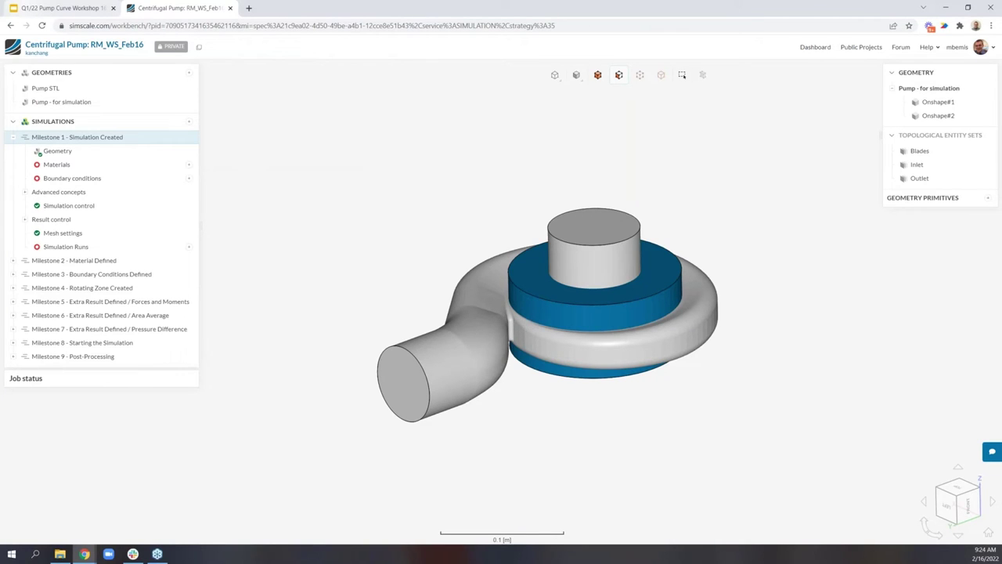
left_click(12, 138)
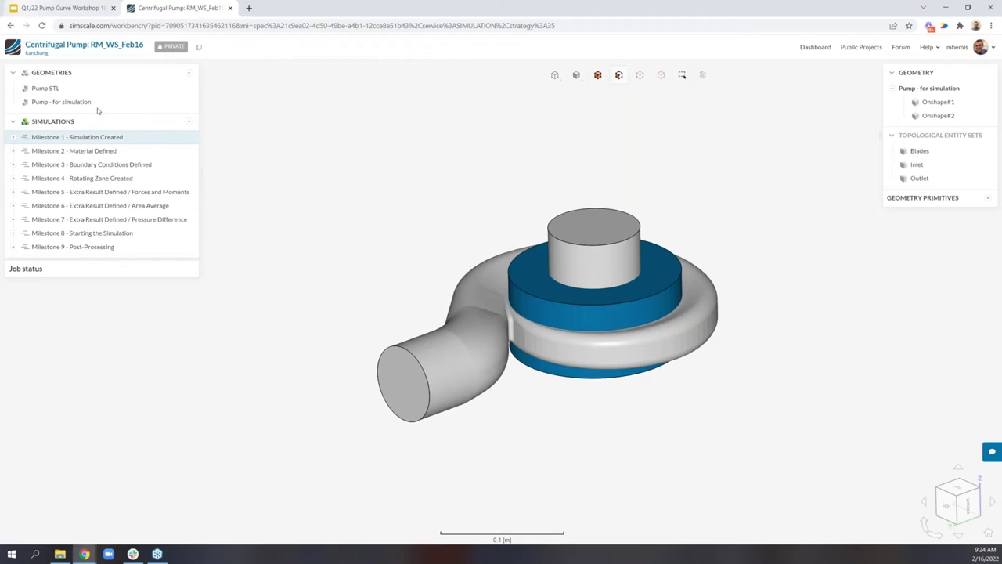
- Copy the project with the title 'Centrifugal Pump: RM_WS_Feb16 - live'
left_click(200, 52)
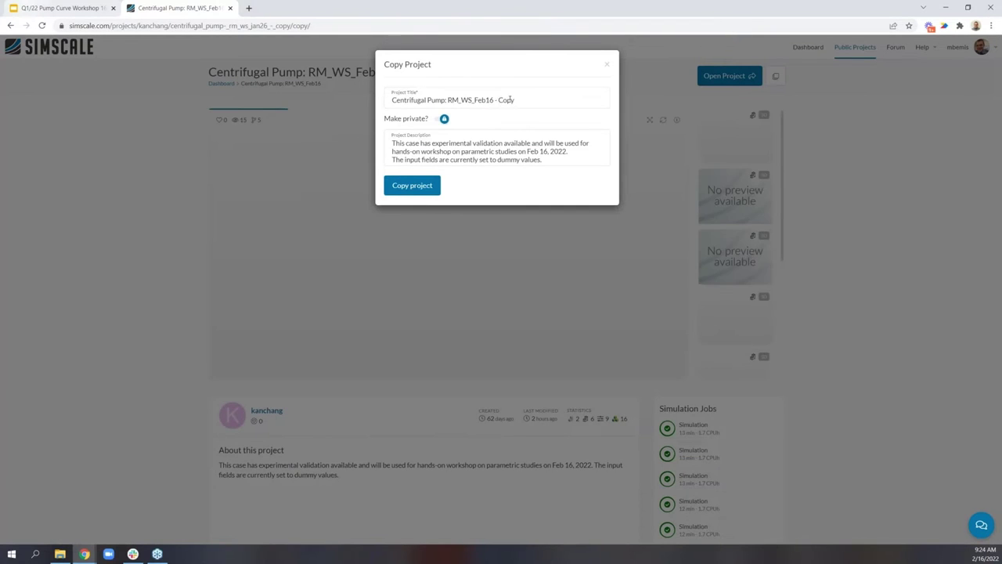
left_click_drag(498, 101, 526, 103)
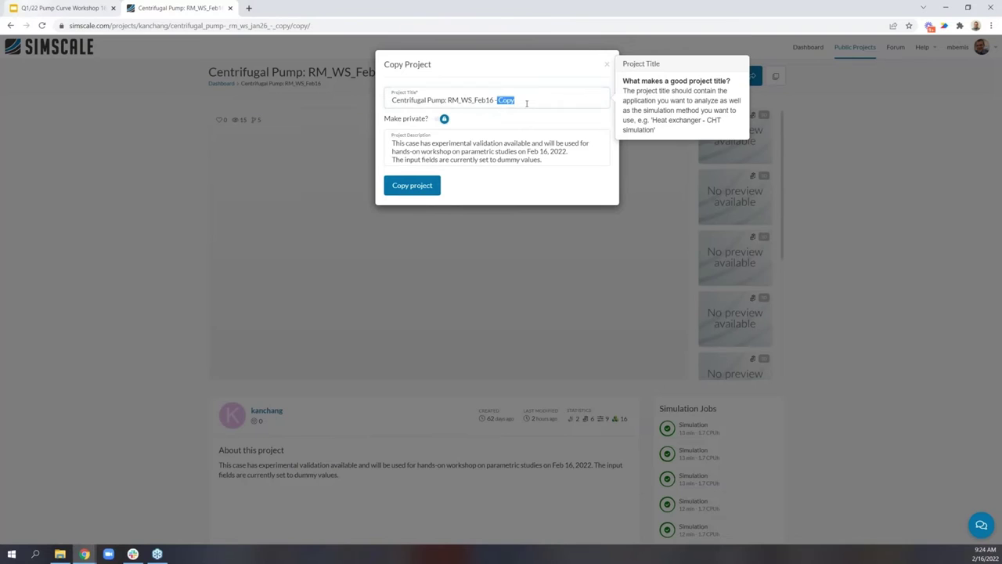
type("live")
key("Return")
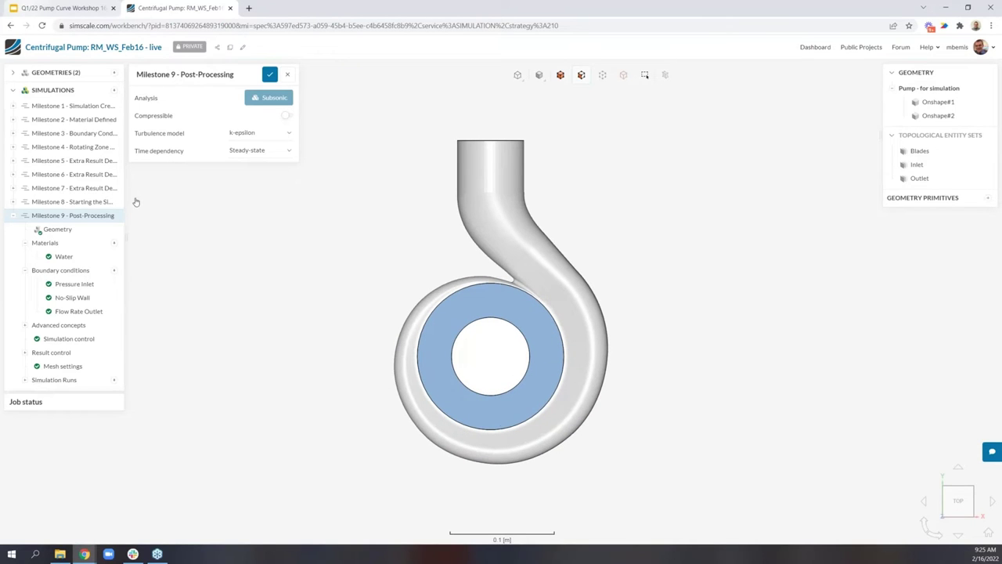
- Widen the tree, collapse Milestone 9, and open the Pump - for simulation geometry
left_click_drag(128, 197, 206, 197)
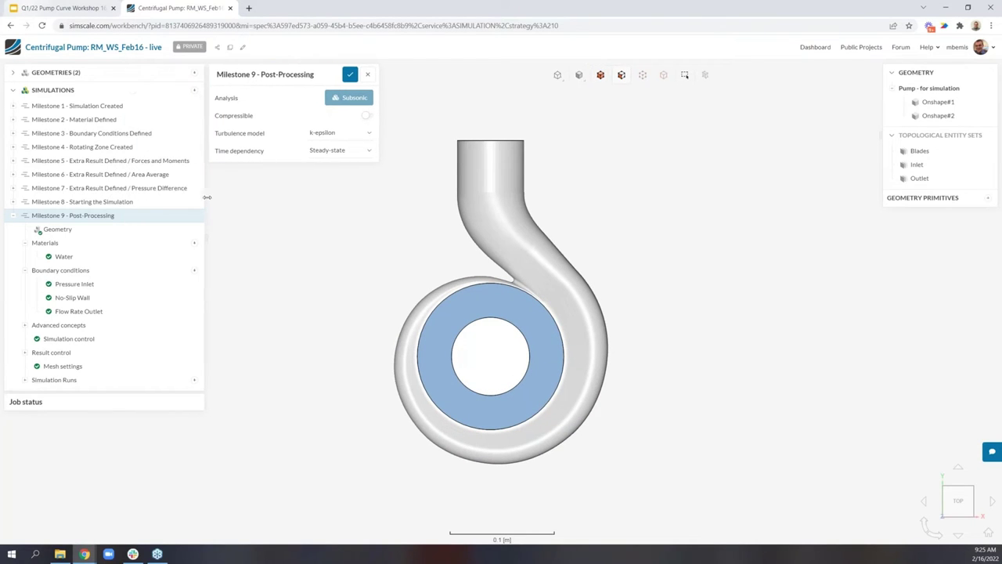
left_click(13, 216)
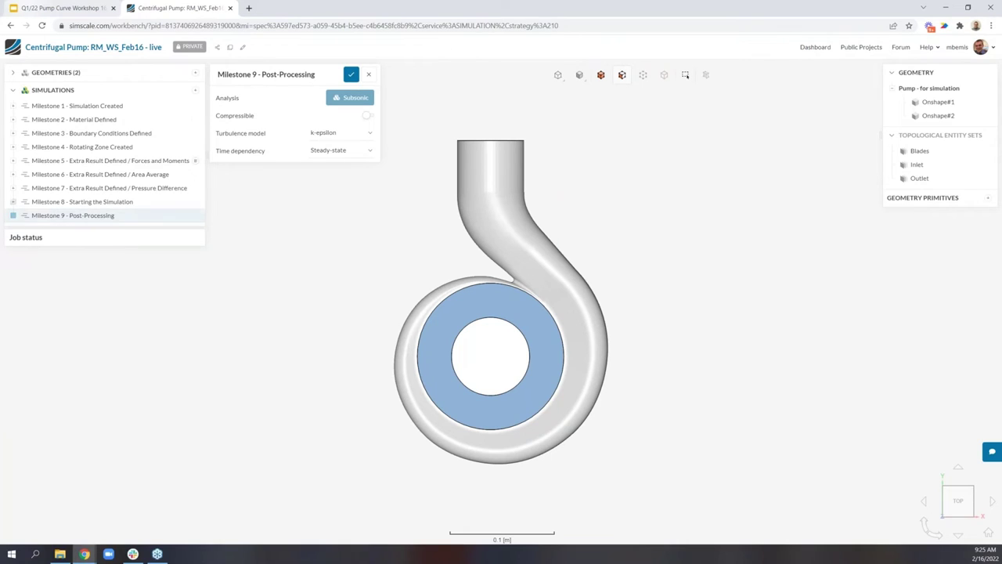
left_click(95, 74)
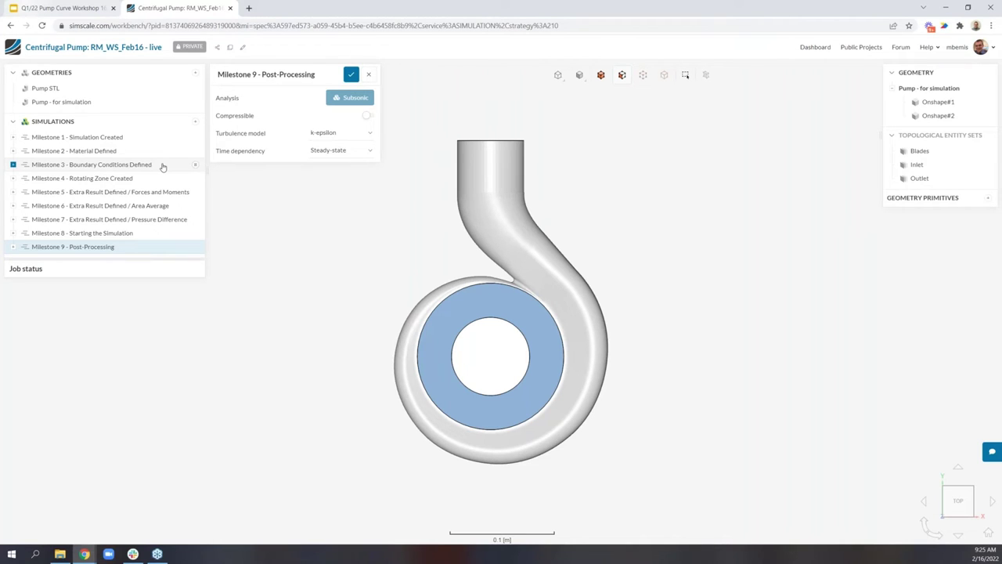
left_click(102, 103)
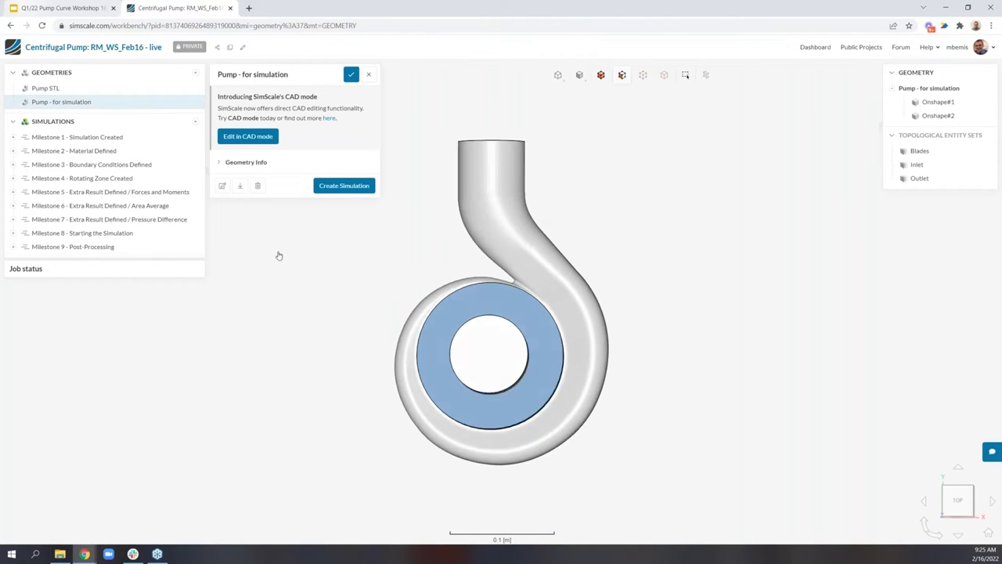
- Hide the blue impeller part and switch the pump to see-through rendering
left_click_drag(278, 256, 705, 248)
left_click_drag(764, 294, 767, 254)
scroll(725, 255, "up", 3)
right_click_drag(824, 251, 921, 240)
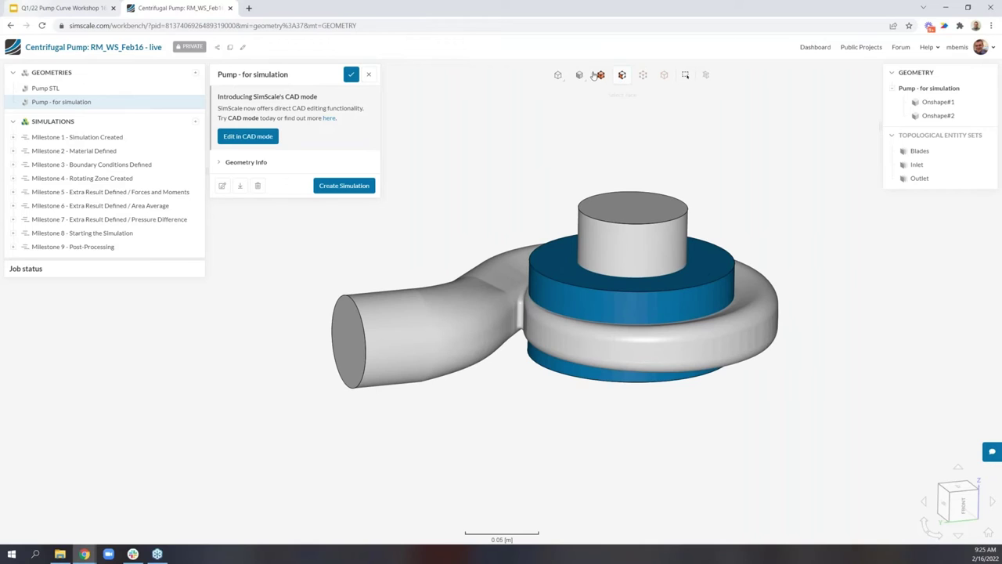
left_click(470, 337)
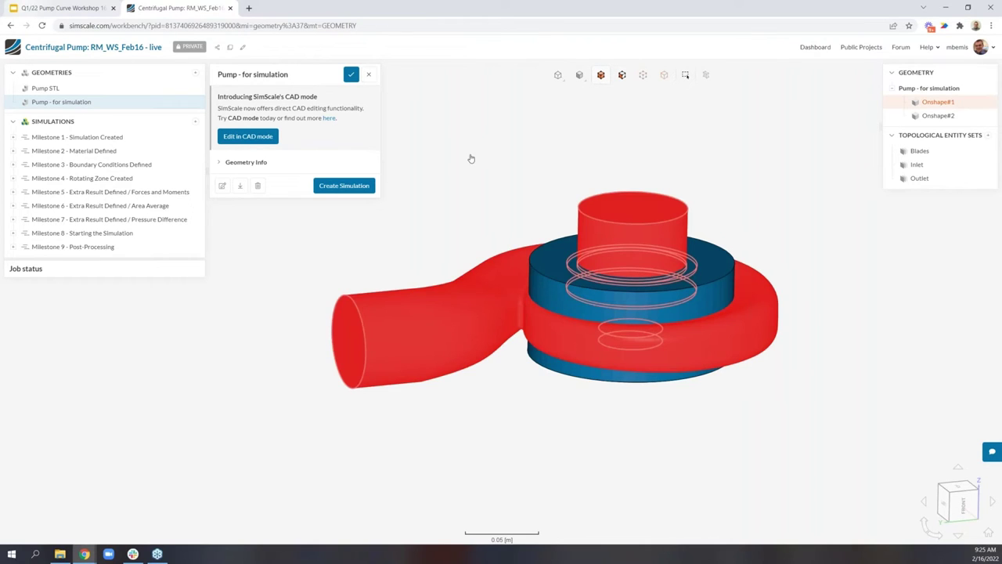
right_click(470, 158)
left_click(509, 227)
right_click(504, 185)
left_click(526, 211)
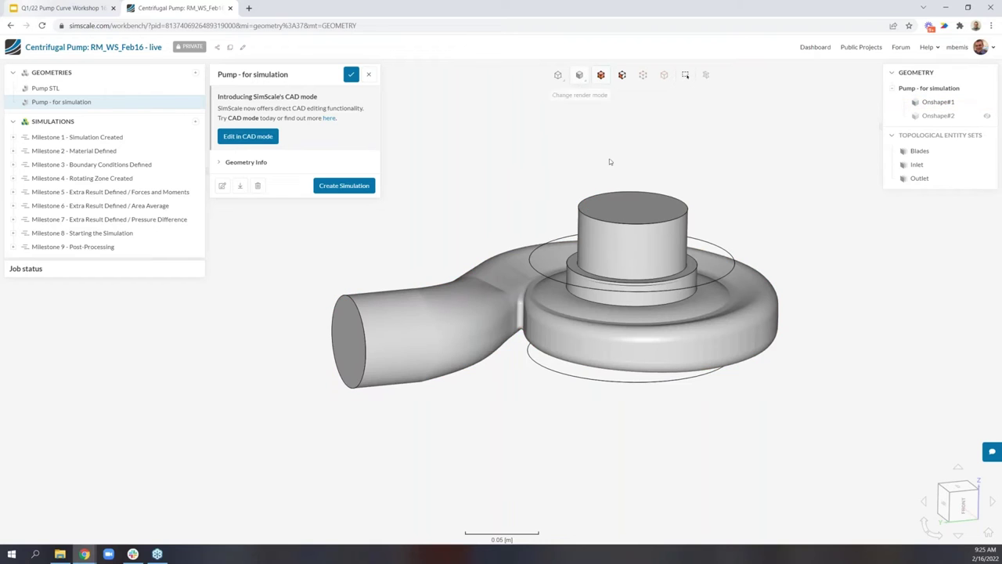
left_click(580, 133)
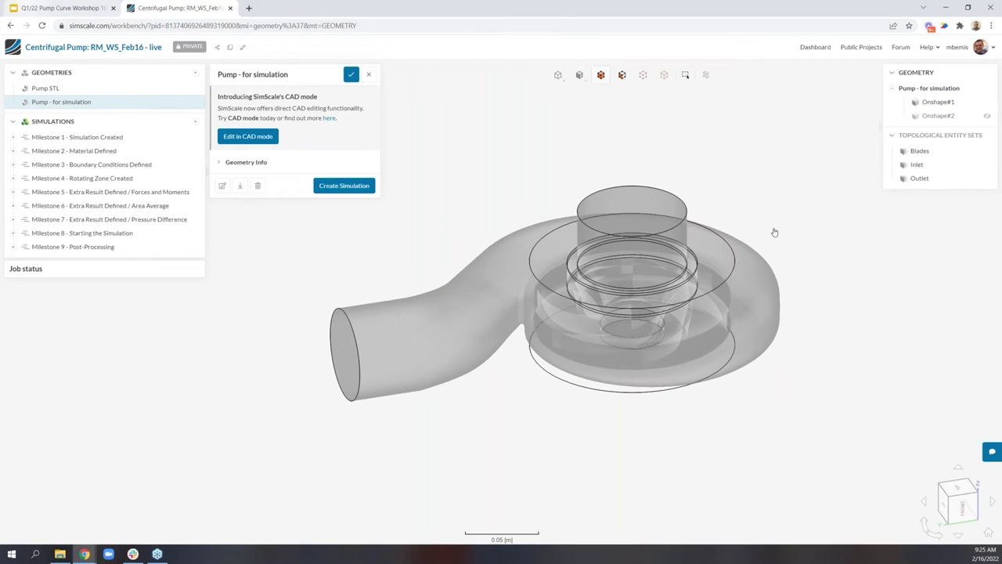
- Show all hidden parts again and return the pump to solid shaded rendering
mouse_move(806, 344)
left_mouse_down()
mouse_move(808, 508)
mouse_move(807, 331)
mouse_move(788, 353)
left_mouse_up()
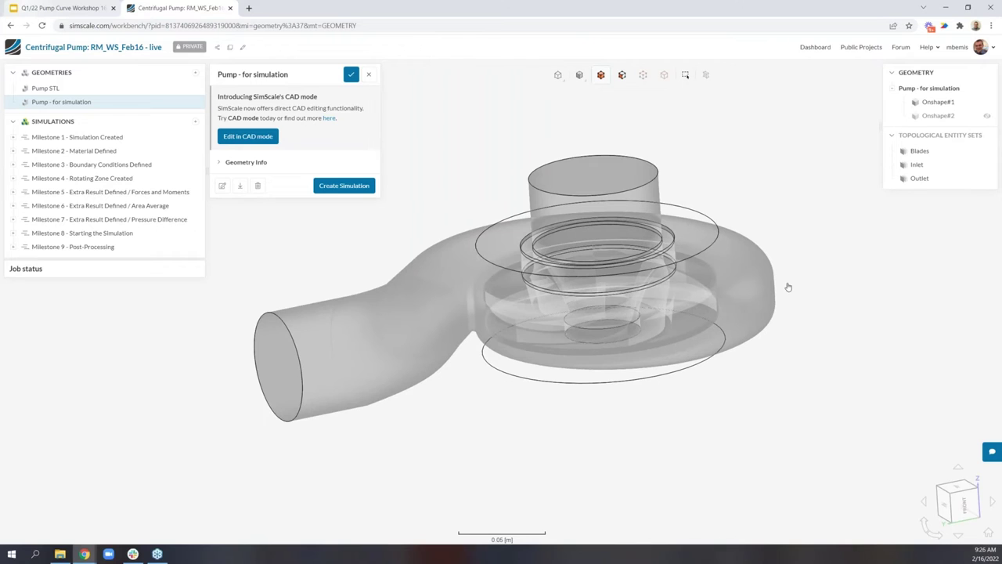
left_click_drag(801, 300, 839, 293)
right_click(786, 194)
left_click(820, 286)
left_click(580, 75)
left_click(581, 154)
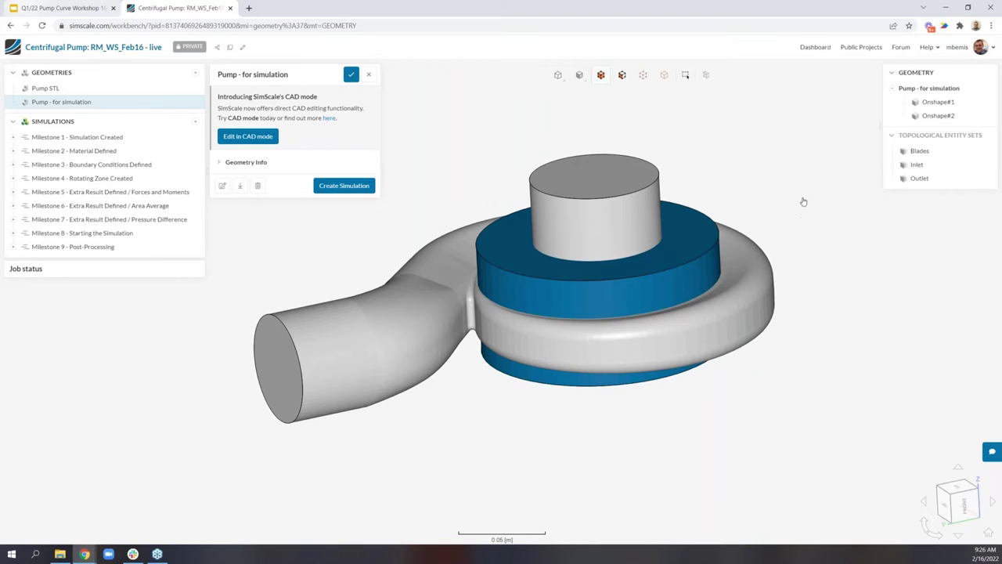
- Isolate the Blades entity set, then clear the selection and show the whole pump
left_click(934, 157)
right_click(787, 155)
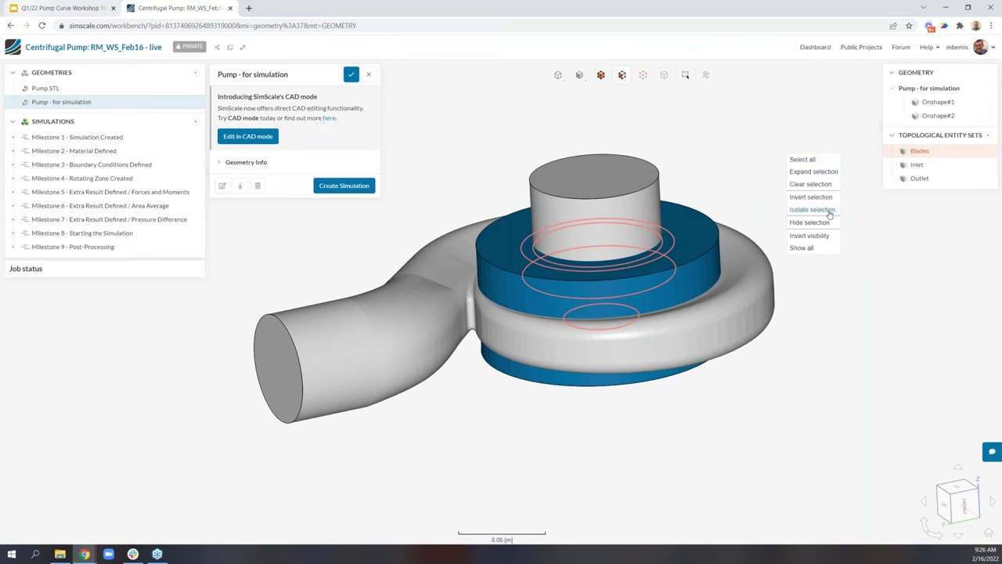
left_click(828, 212)
right_click(748, 166)
left_click(779, 196)
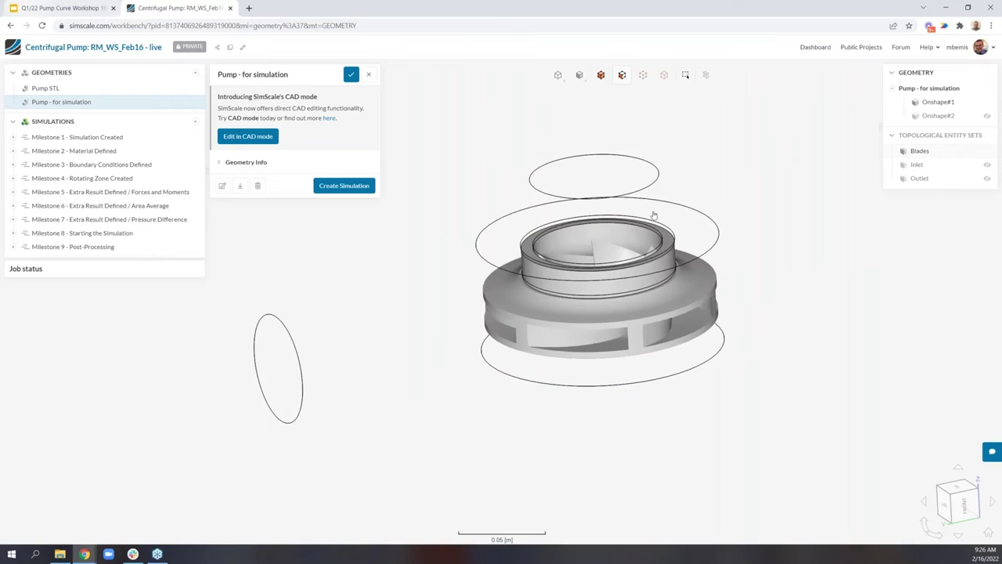
right_click(805, 160)
left_click(832, 253)
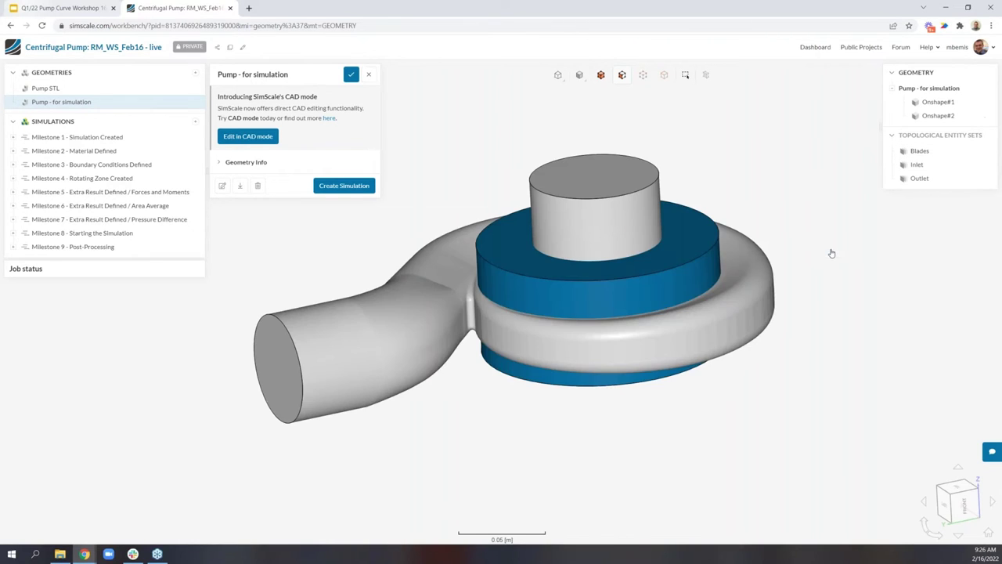
- Create a Subsonic simulation from the pump geometry and rename it 'live demo'
left_click(345, 185)
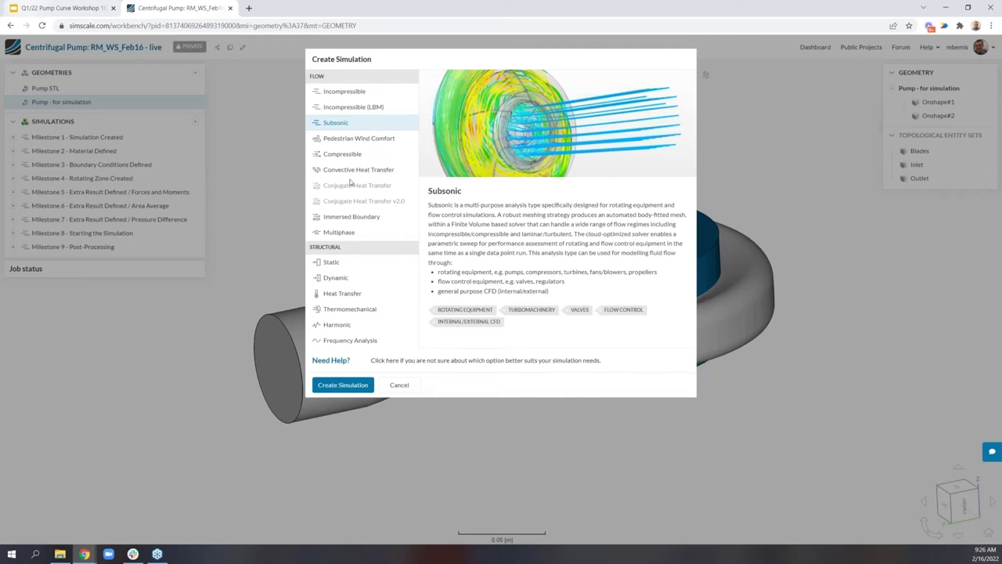
left_click(342, 385)
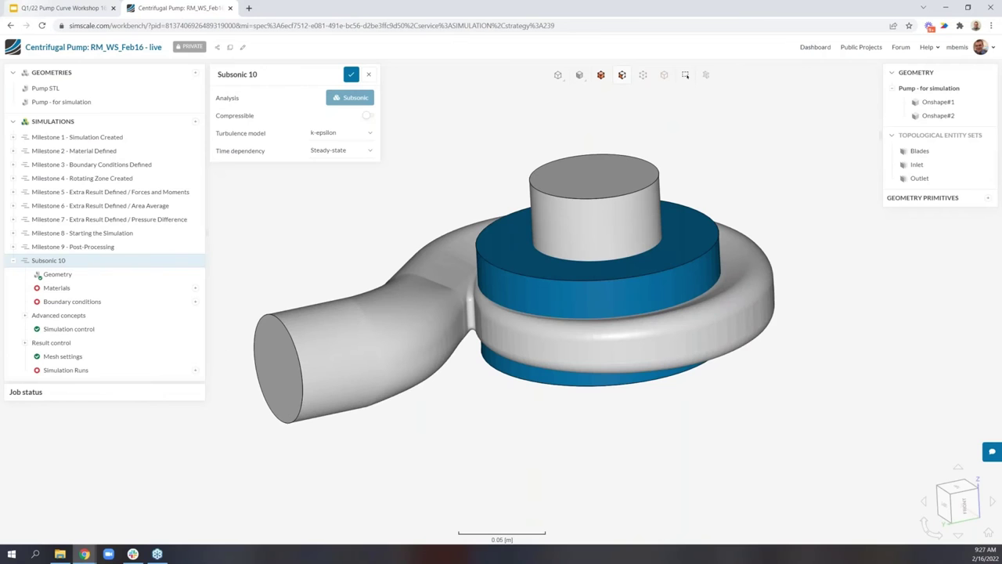
left_click(282, 76)
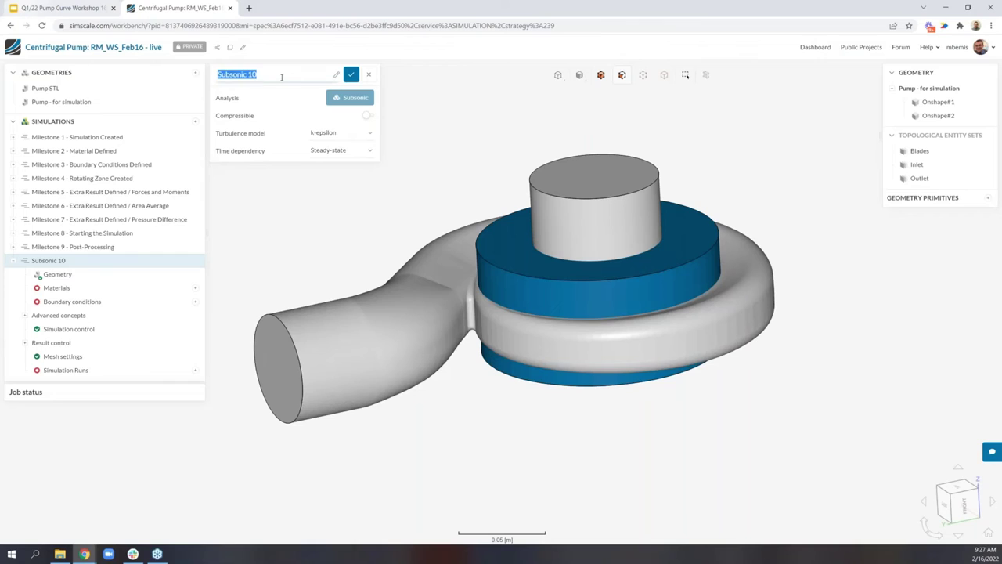
type("live demo")
key("Return")
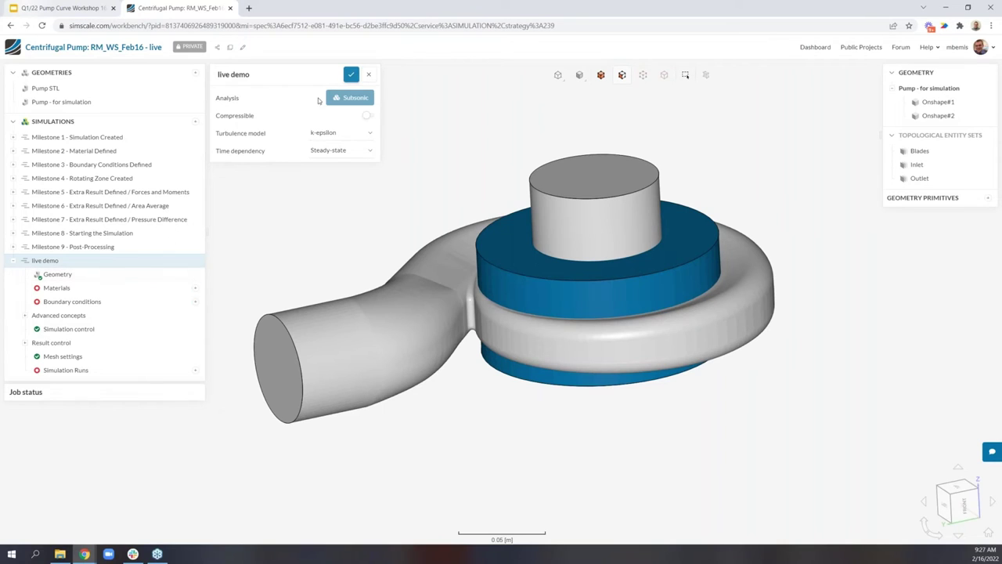
left_click(350, 74)
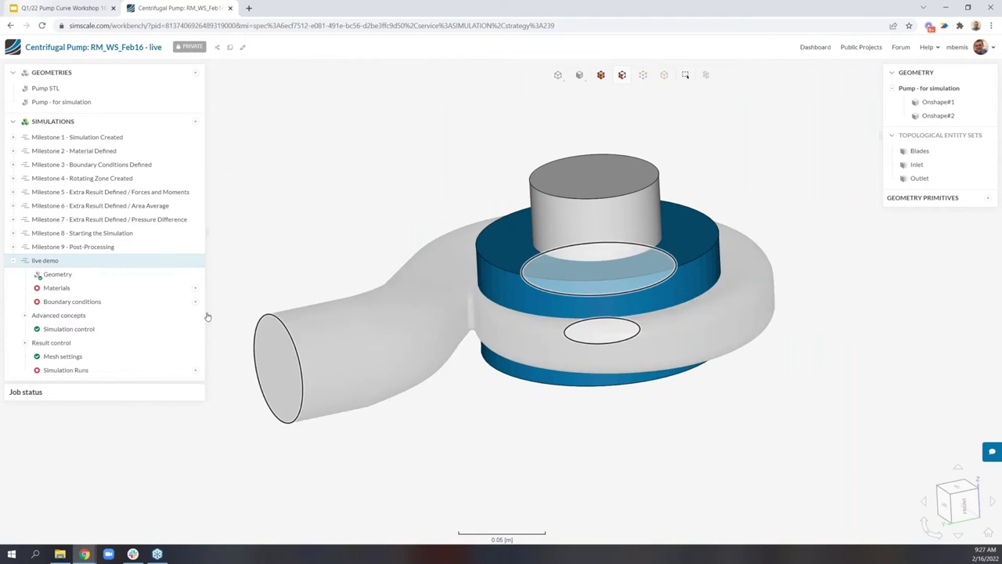
- In Milestone 1, add Water (997.3 kg/m³) assigned to the Onshape#1 pump volume and save
left_click(13, 260)
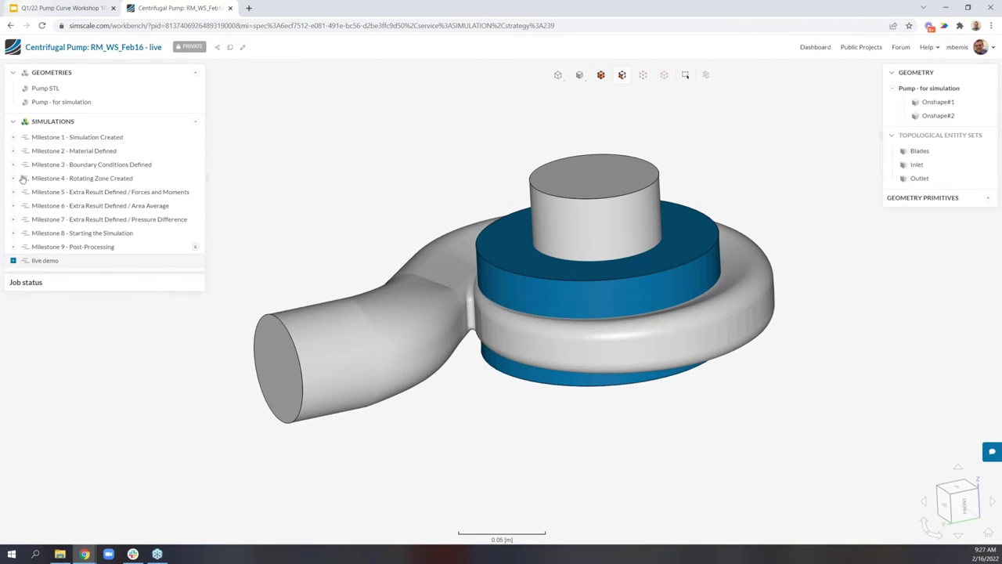
left_click(13, 138)
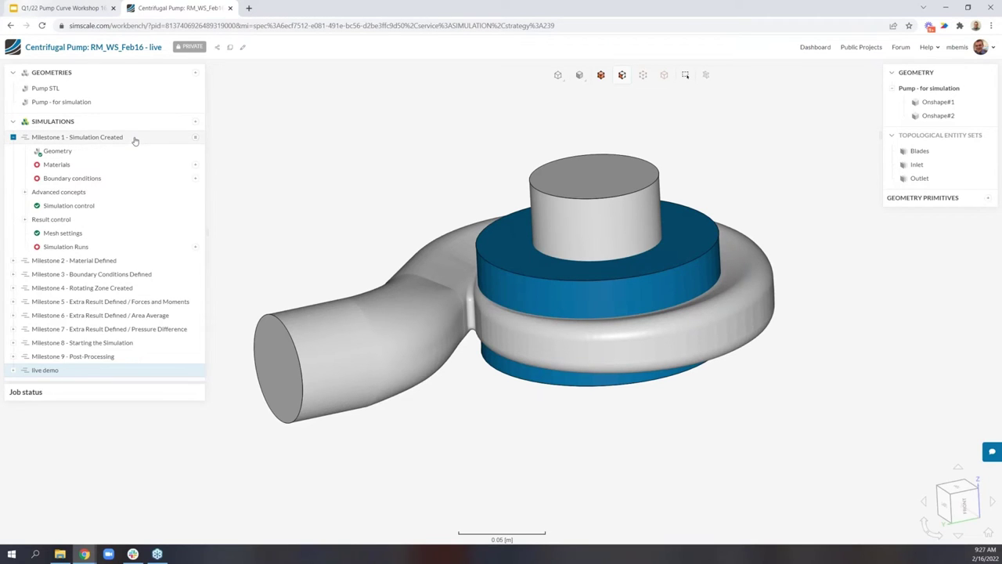
left_click(134, 140)
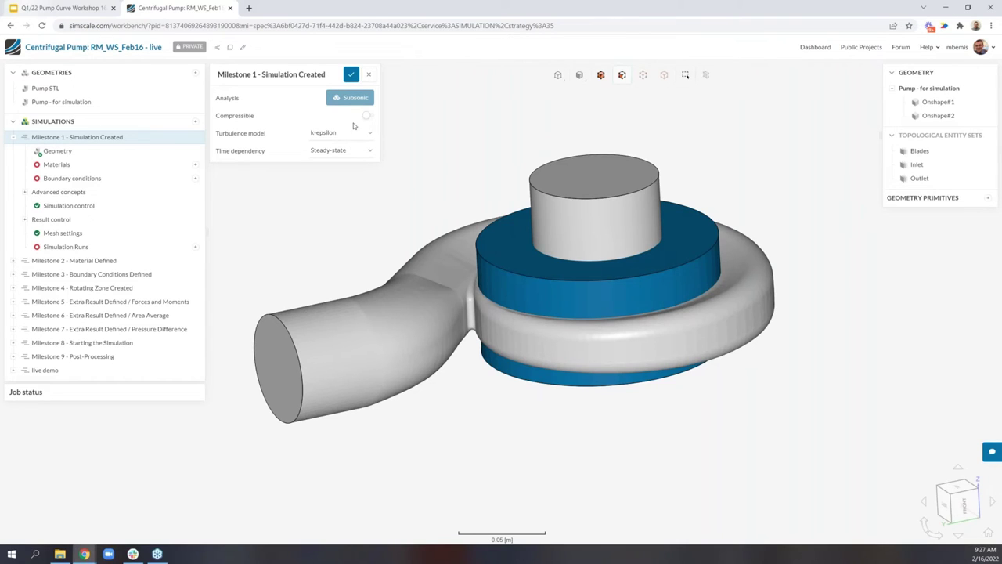
left_click(351, 74)
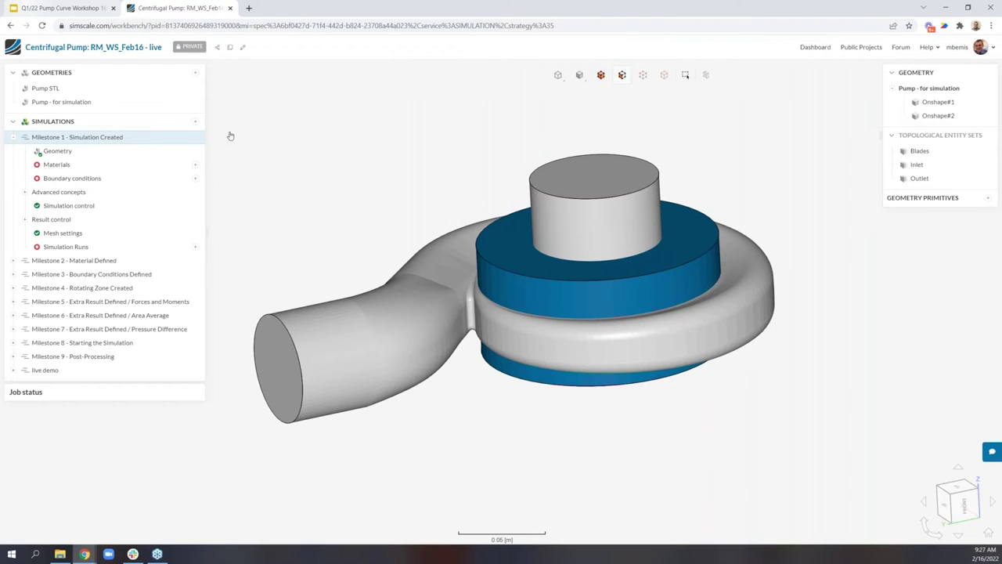
left_click(195, 166)
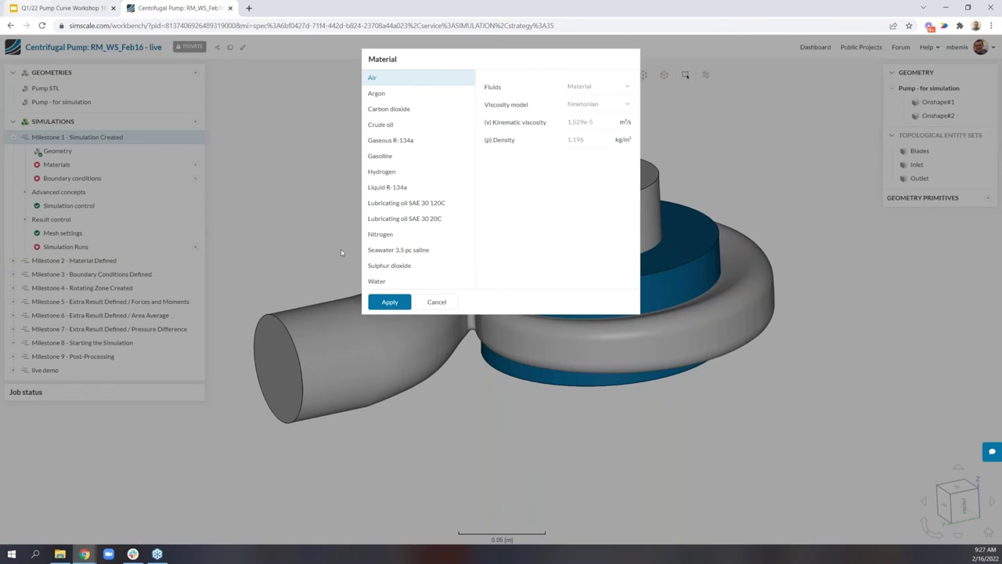
left_click(377, 282)
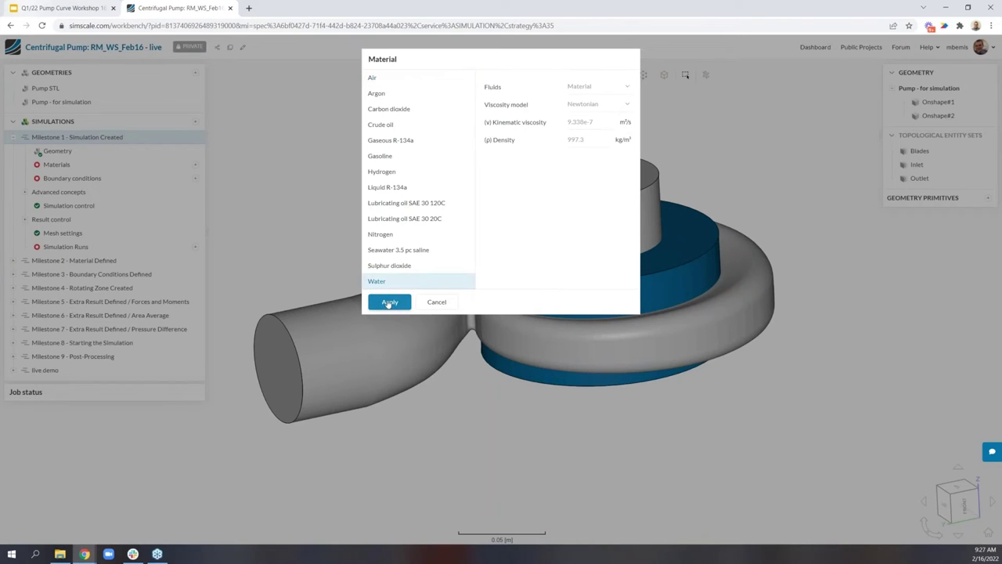
left_click(389, 302)
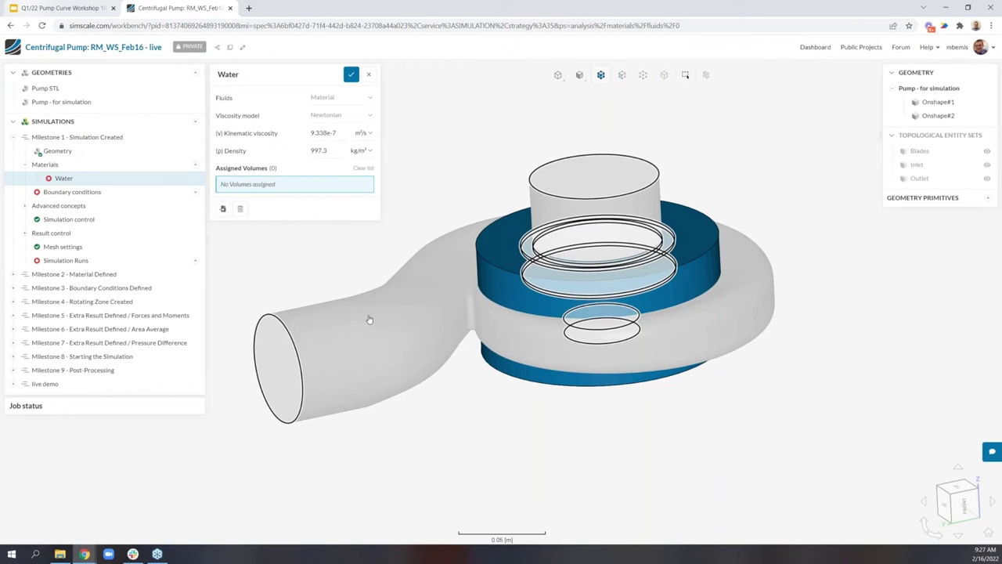
left_click(370, 319)
right_click_drag(312, 253, 349, 251)
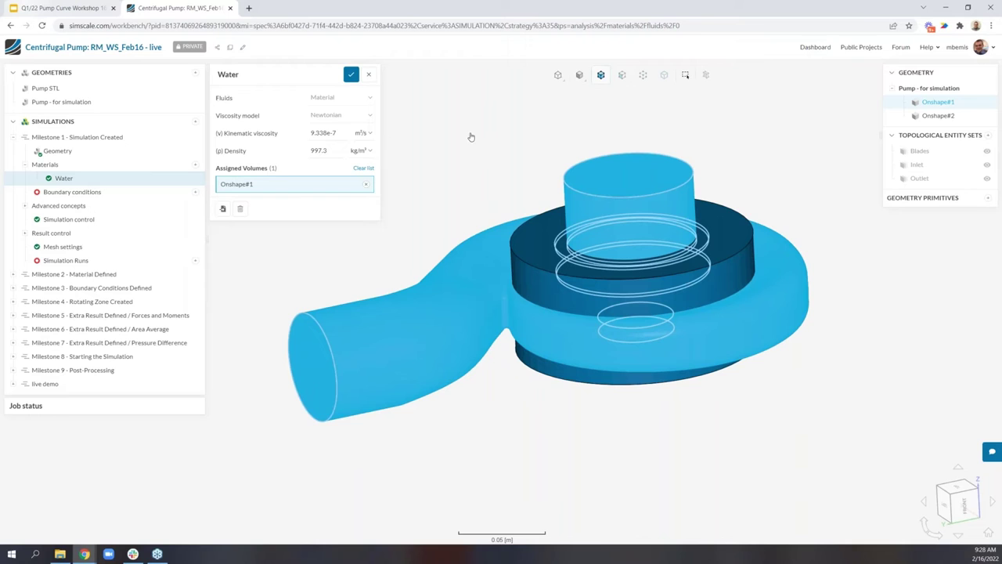
left_click(351, 74)
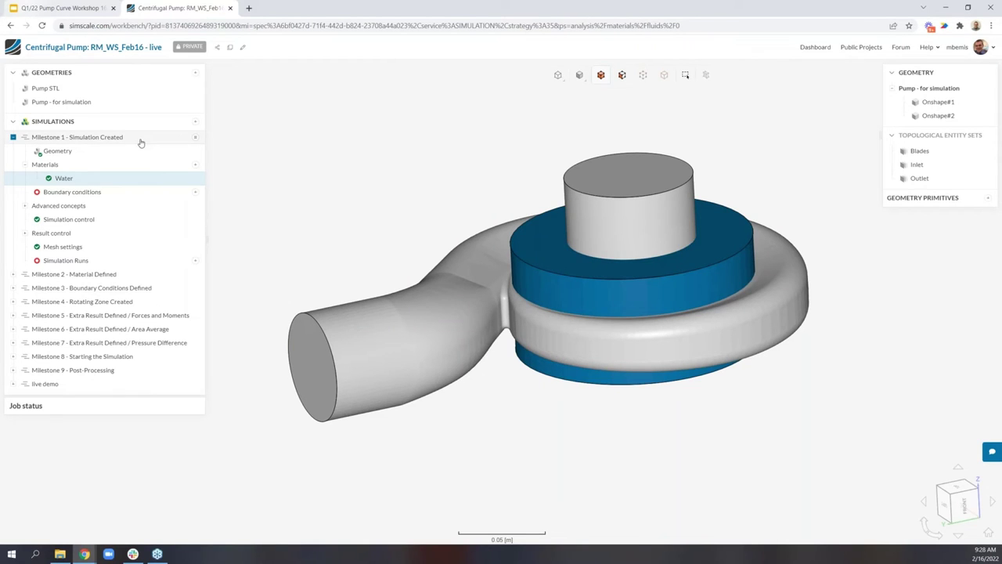
- Collapse Milestone 1, expand Milestone 2, and review its Water material assignment
left_click(13, 138)
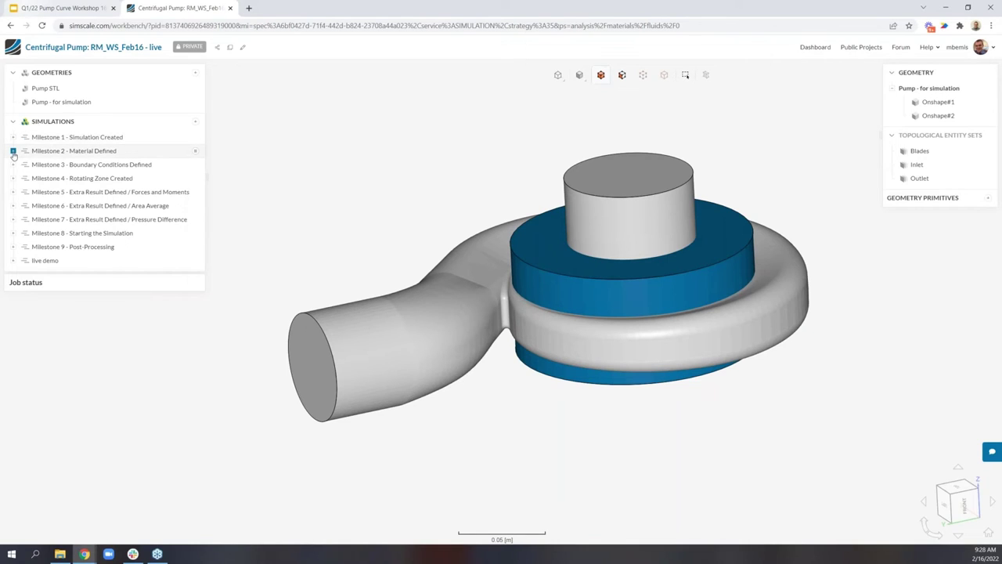
left_click(12, 151)
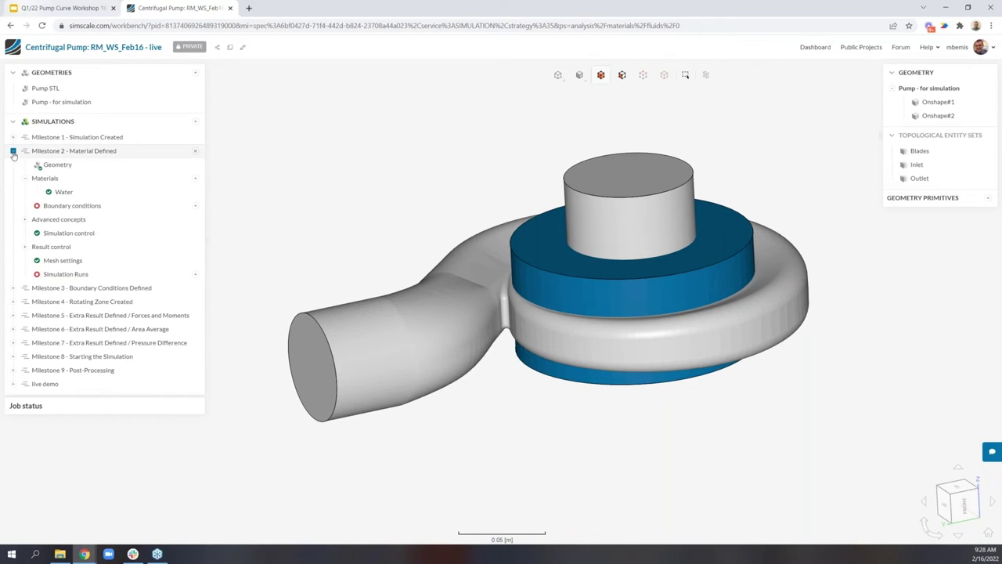
left_click(166, 192)
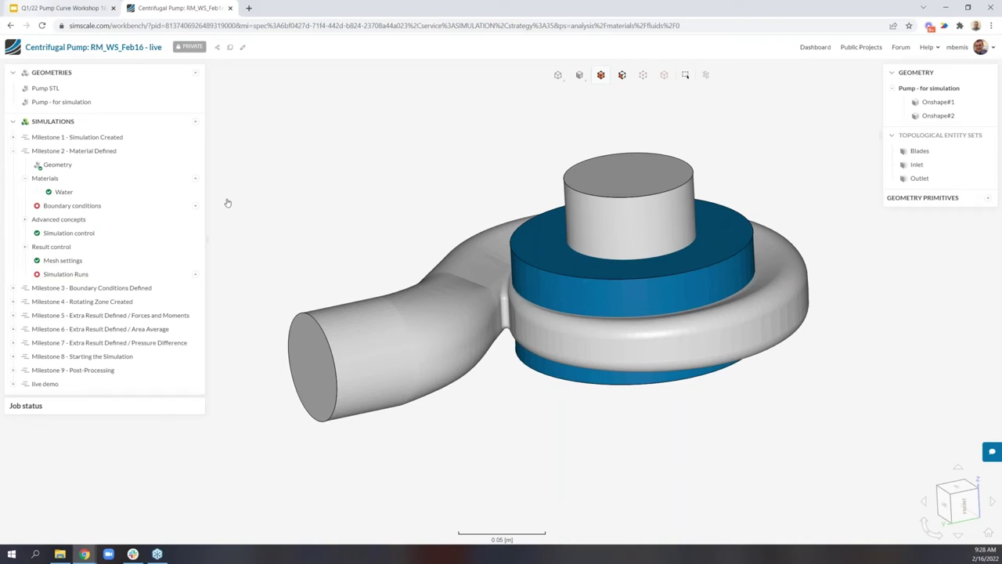
- Add Pressure inlet 1 with 0 Pa total pressure on the inlet cylinder's top face
left_click(195, 206)
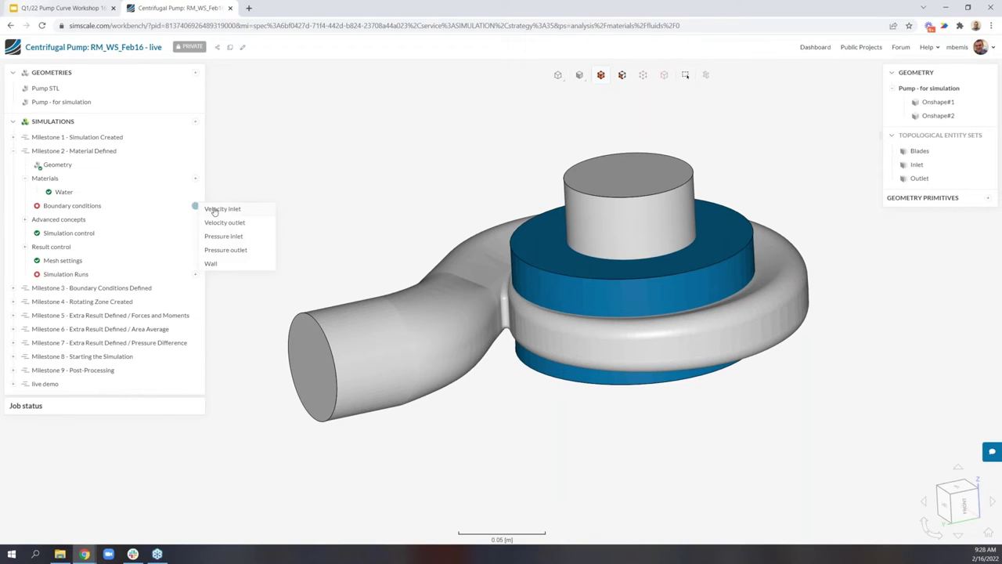
left_click(256, 238)
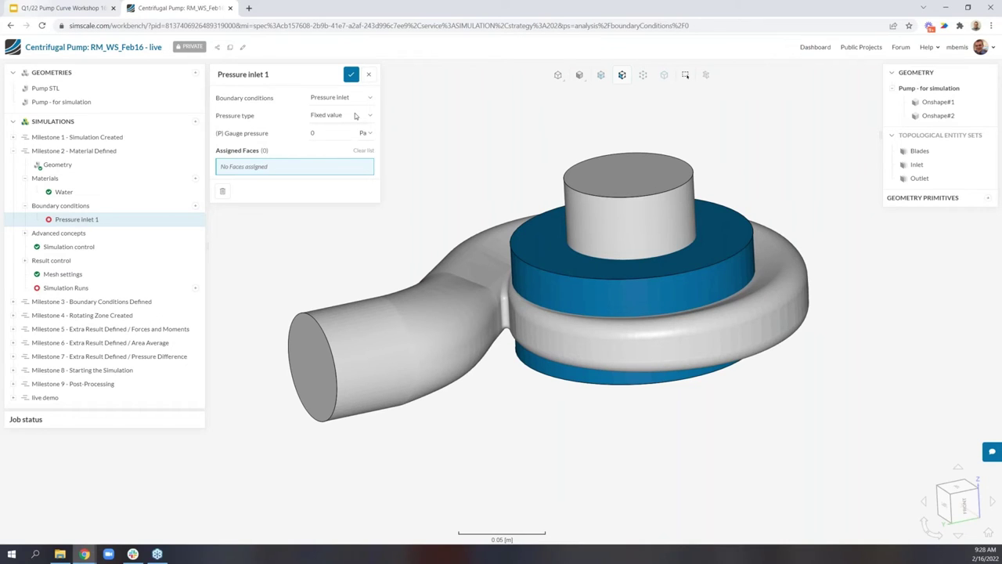
left_click(355, 116)
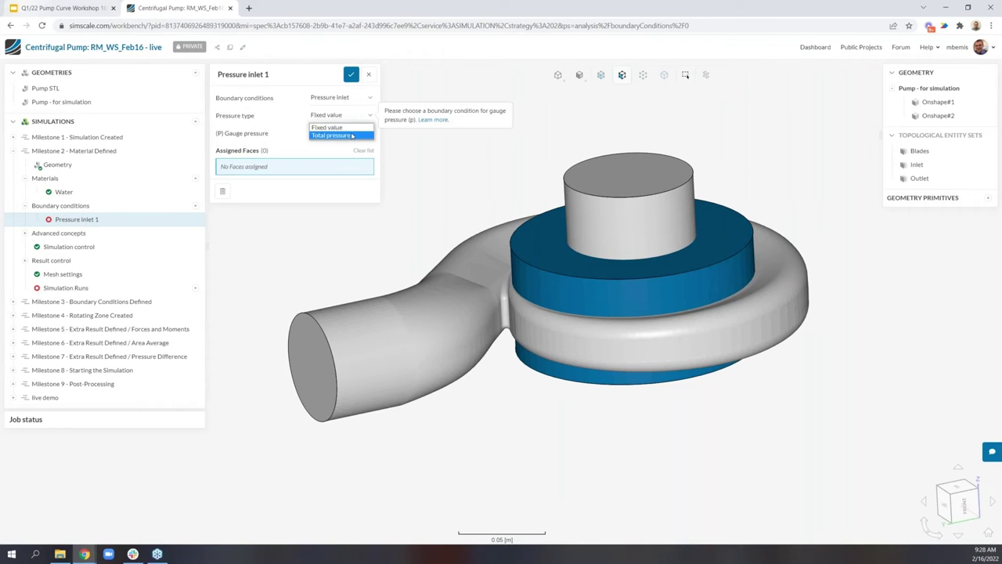
left_click(352, 136)
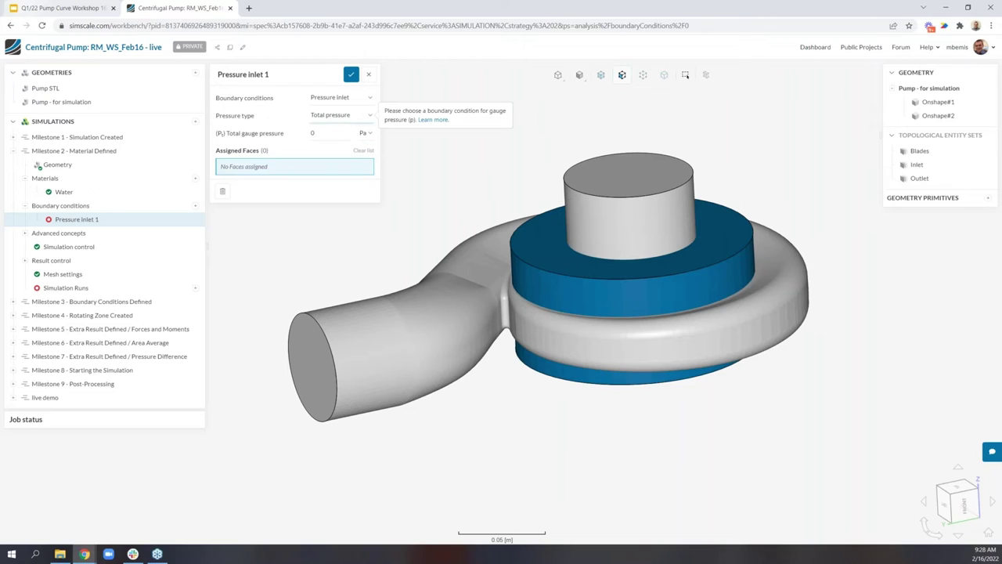
left_click(593, 159)
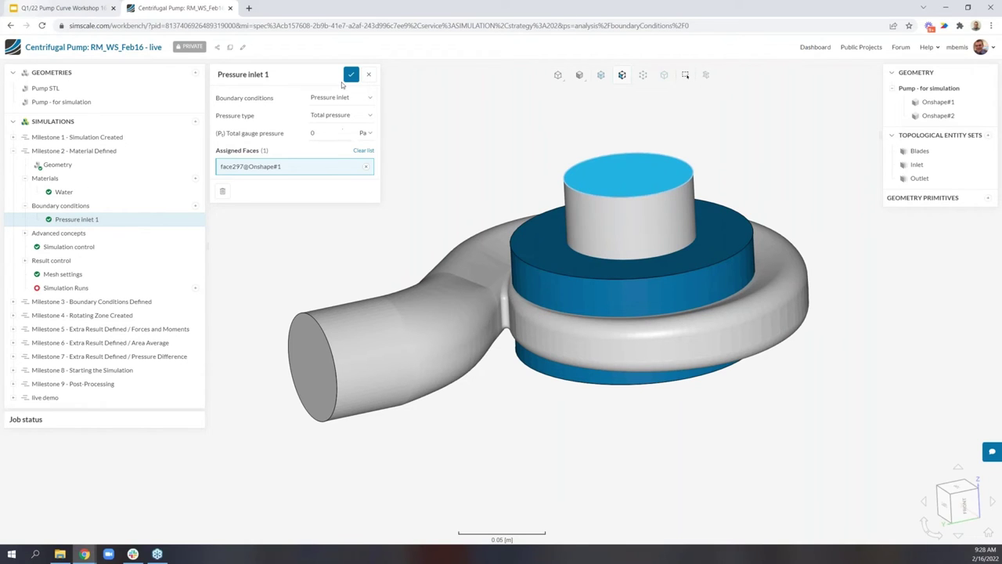
left_click(351, 74)
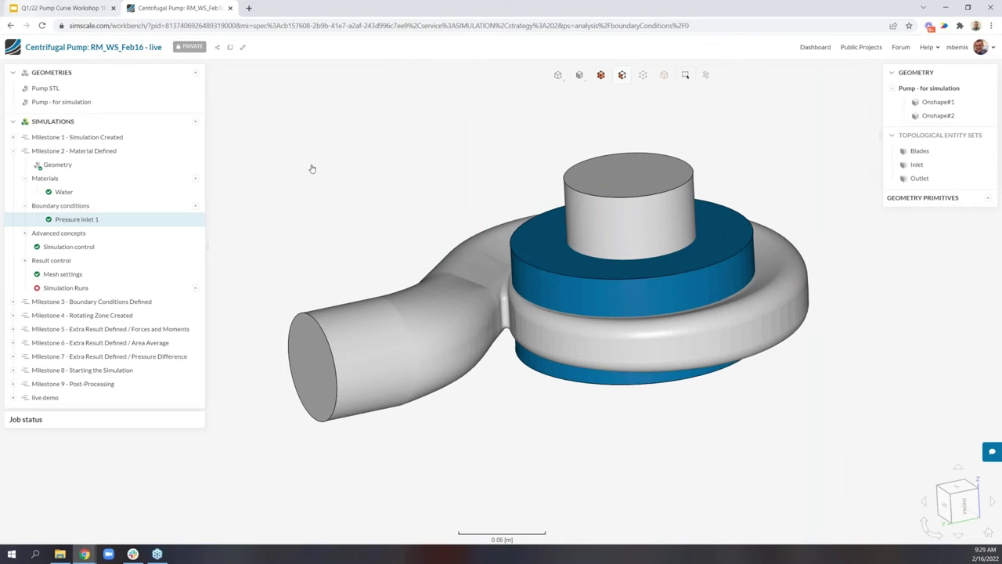
left_click(195, 205)
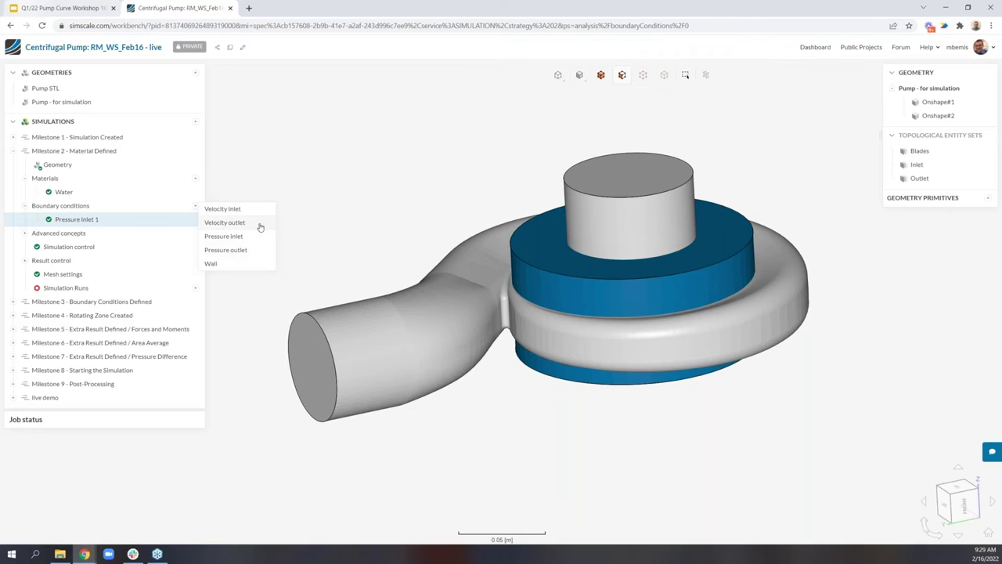
- Add Velocity outlet 2 on the pipe-end face with (V) Volumetric flow and open its flow-rate table
left_click(260, 227)
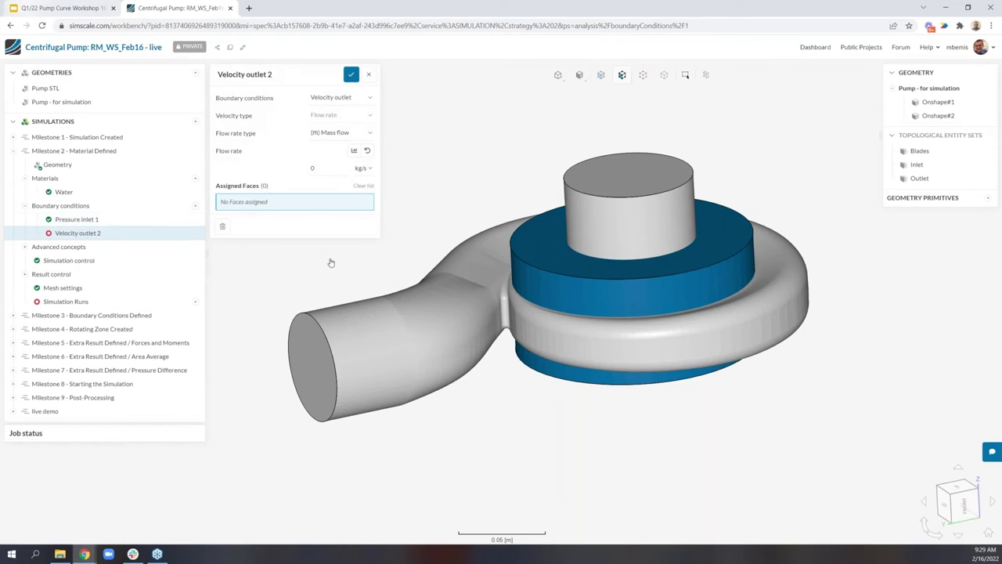
left_click(311, 356)
left_click_drag(249, 297, 326, 302)
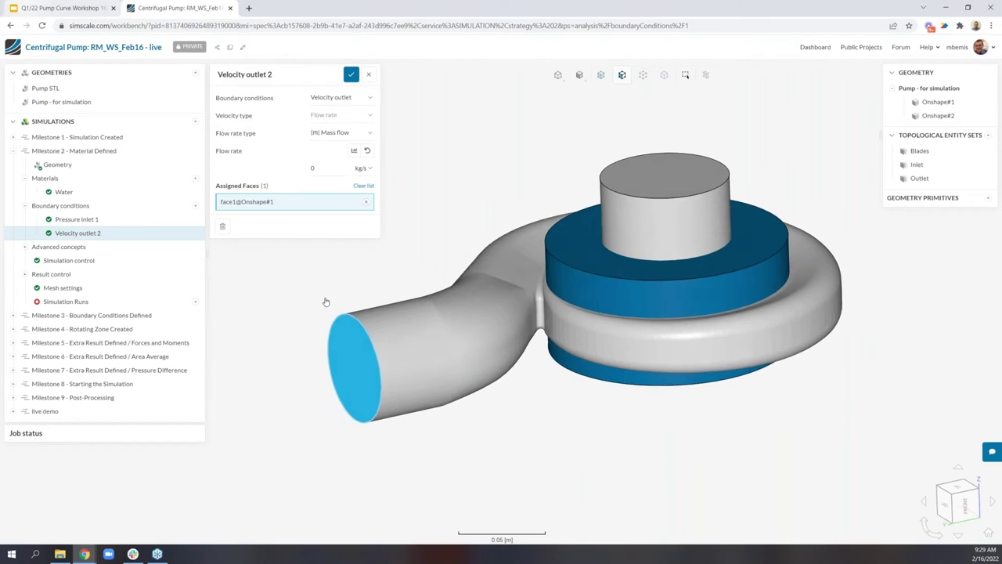
left_click(358, 134)
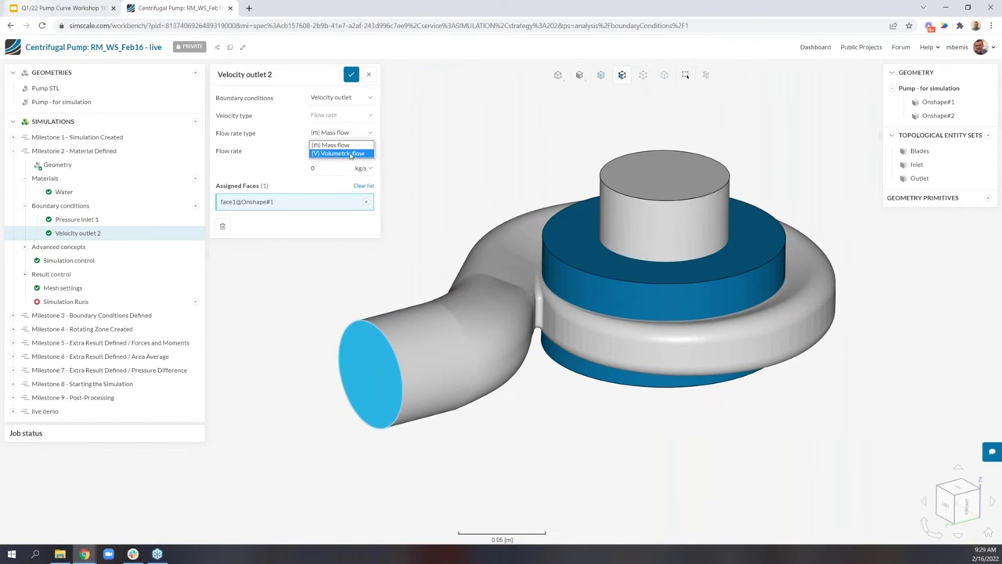
left_click(350, 151)
double_click(325, 169)
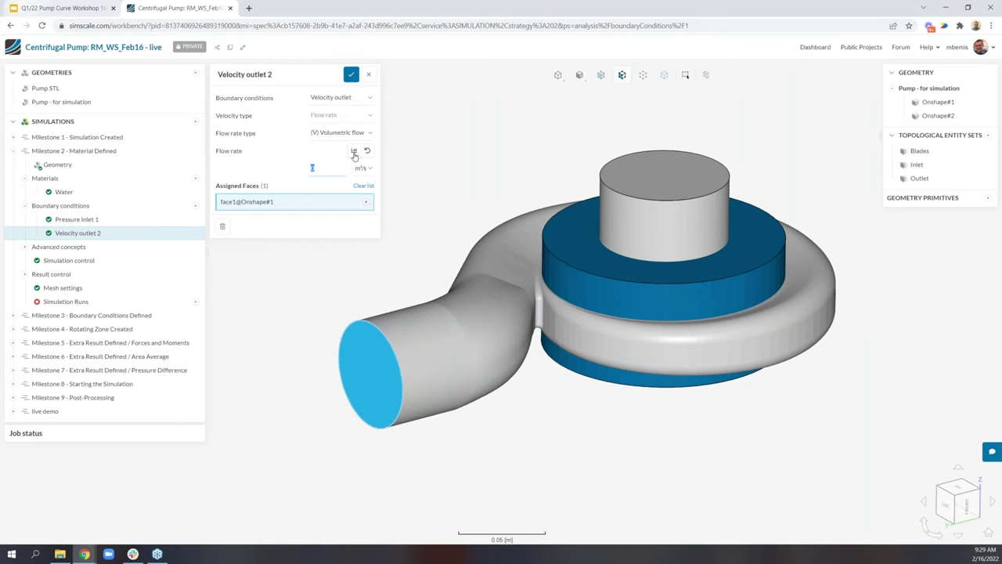
left_click(354, 152)
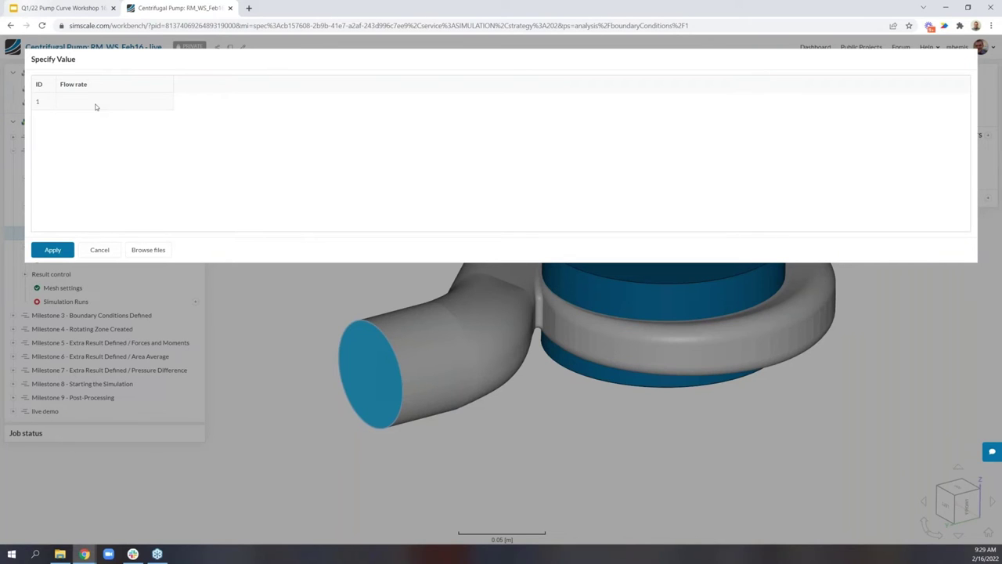
- Enter flow rates .006 and .008 m³/s in table rows 1 and 2
left_click(95, 106)
key("Return")
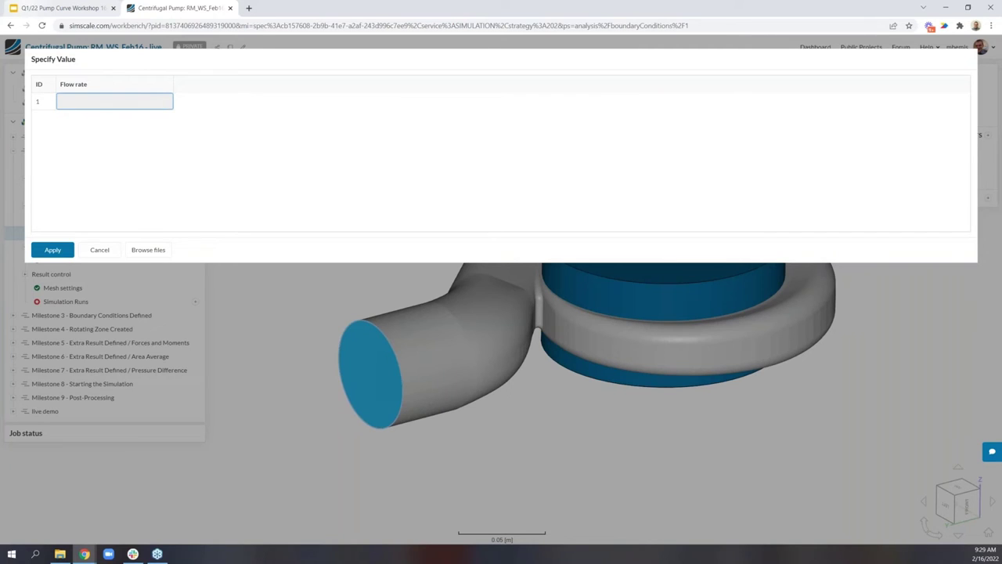
type("0.01")
key("Return")
type(".006")
key("Return")
left_click(91, 118)
key("Return")
type(".008")
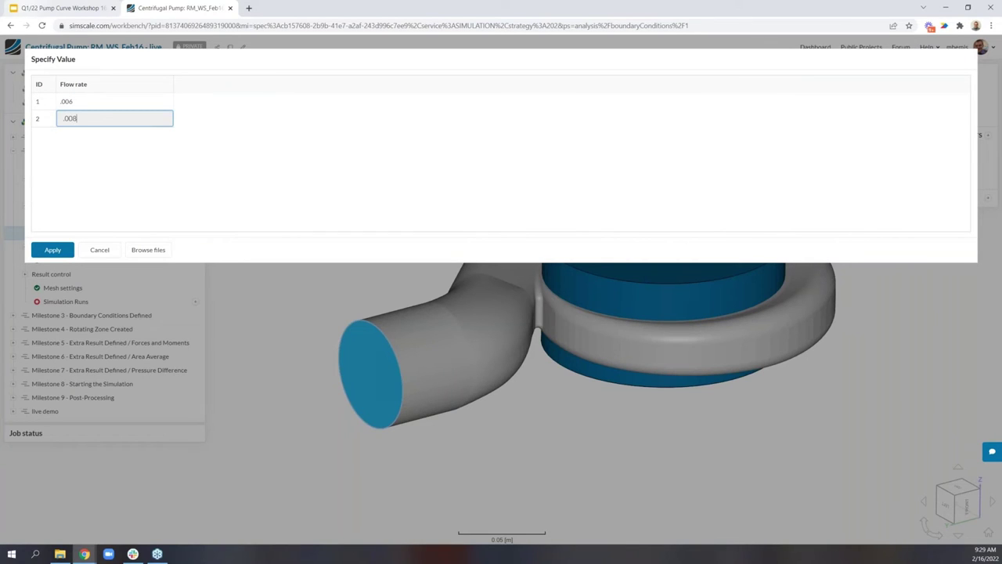
key("Return")
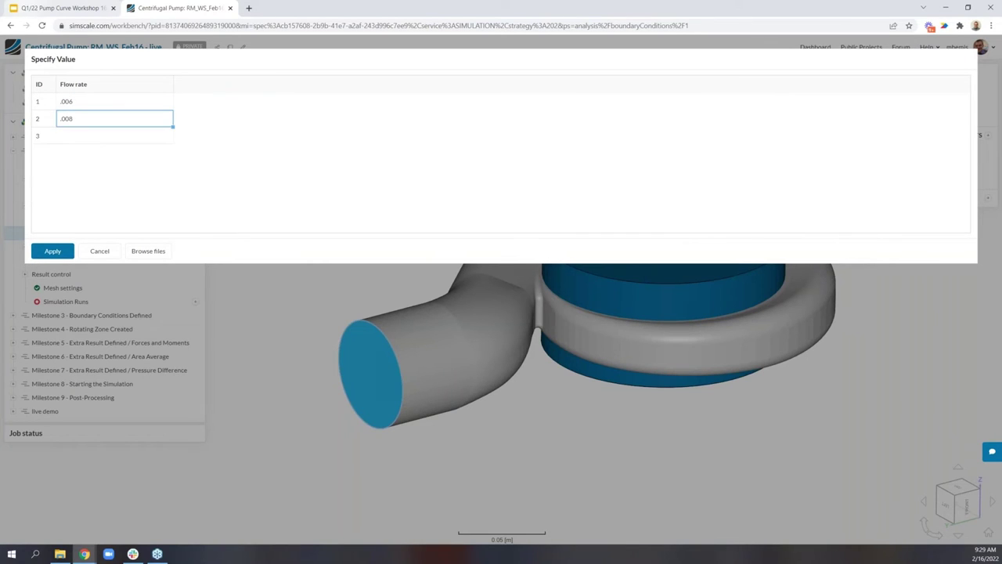
- Enter .01, .012 and .014 in rows 3 to 5
left_click(90, 137)
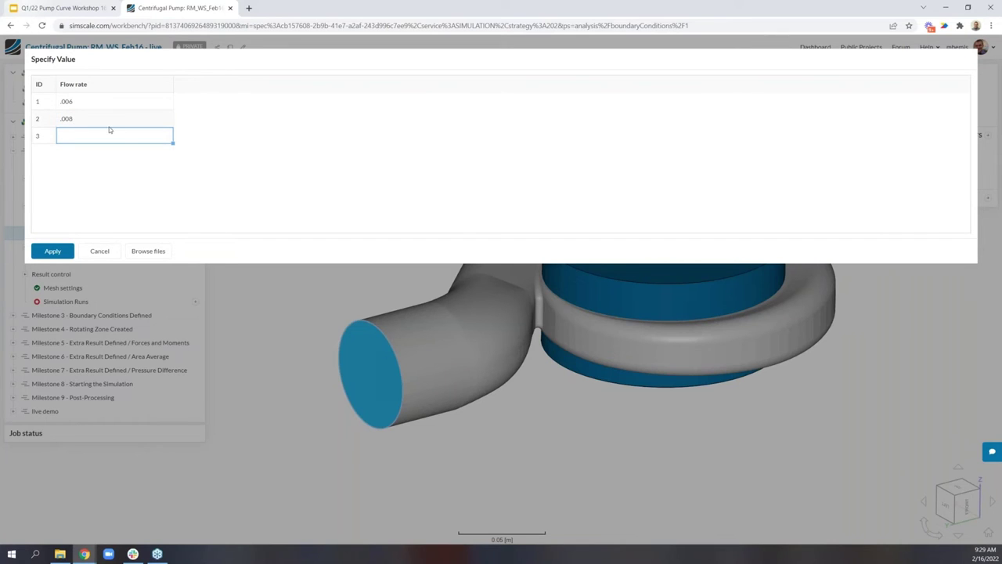
key("Return")
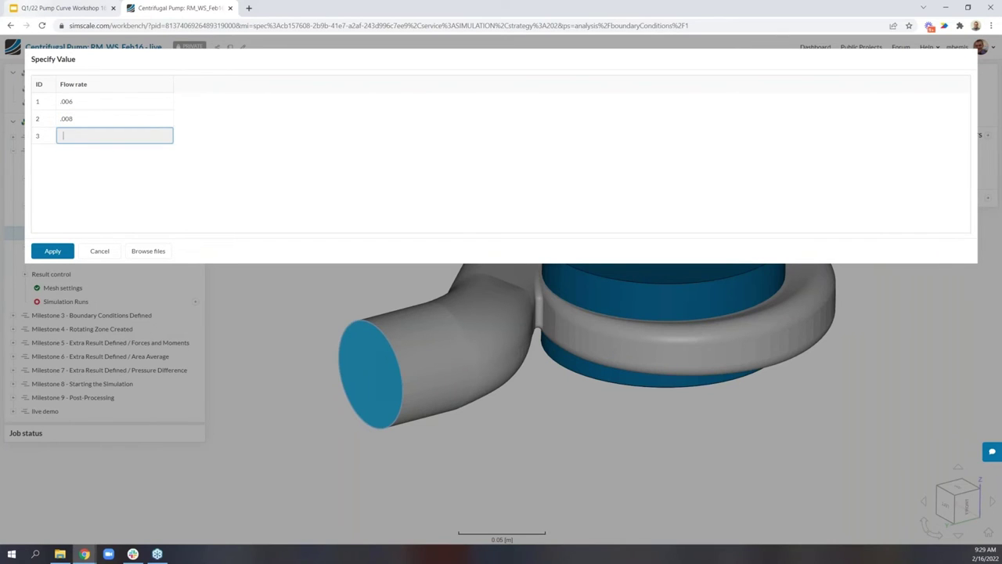
type(".01")
key("Return")
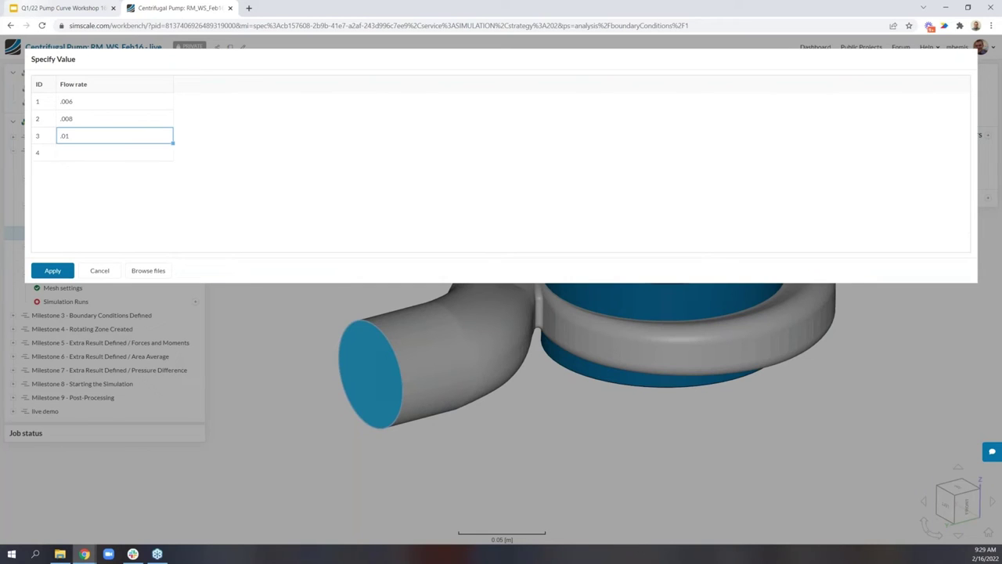
left_click(116, 158)
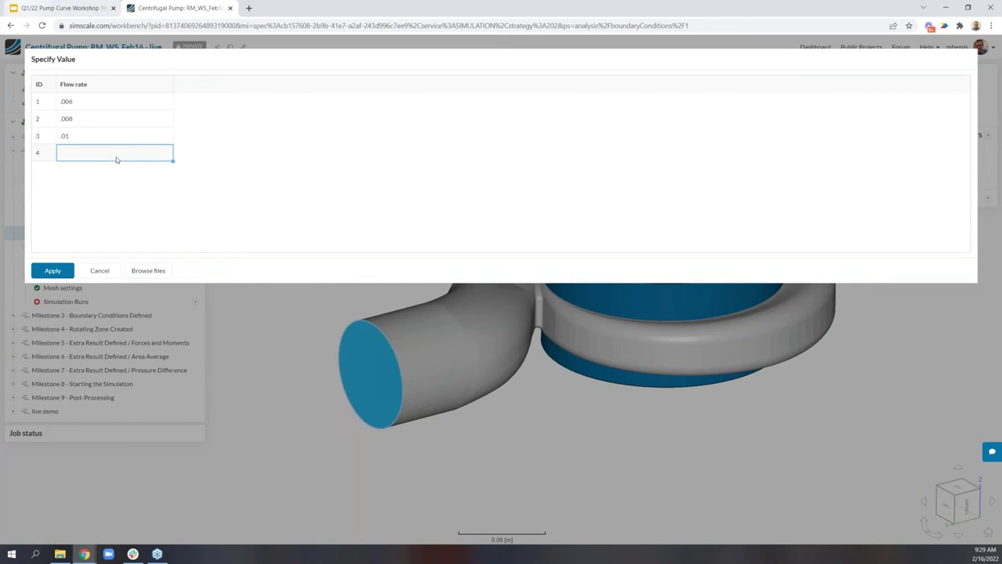
type(".012")
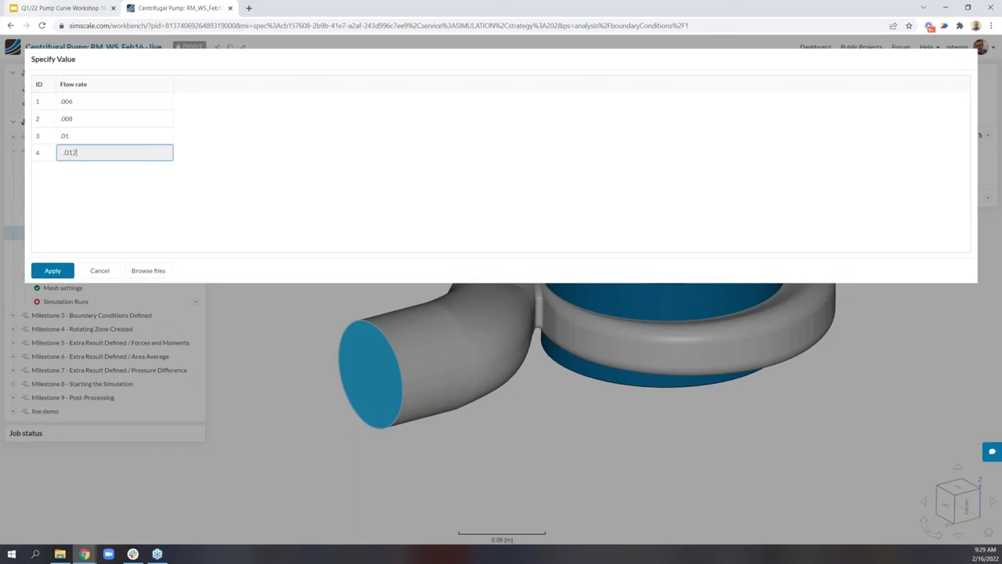
key("Return")
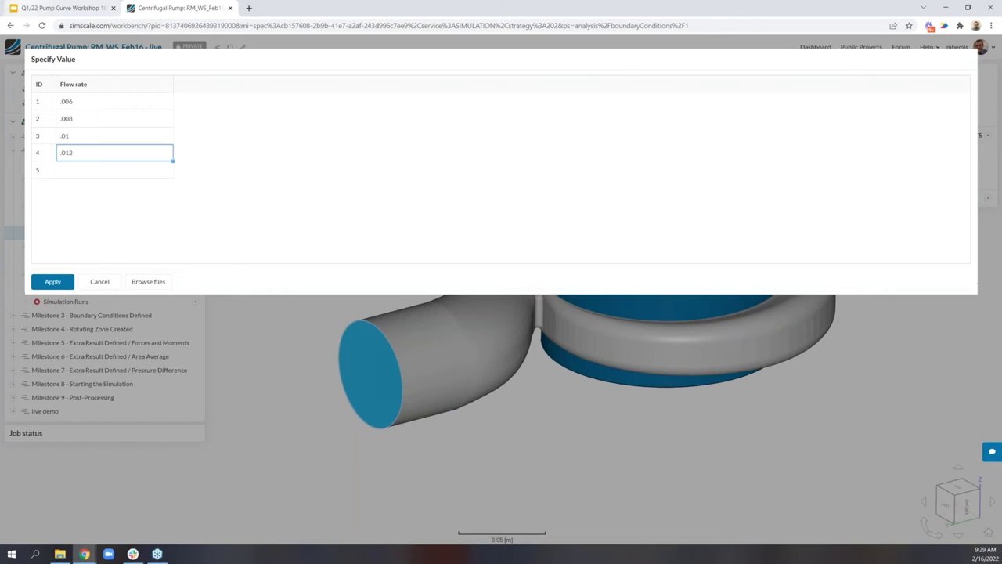
left_click(113, 171)
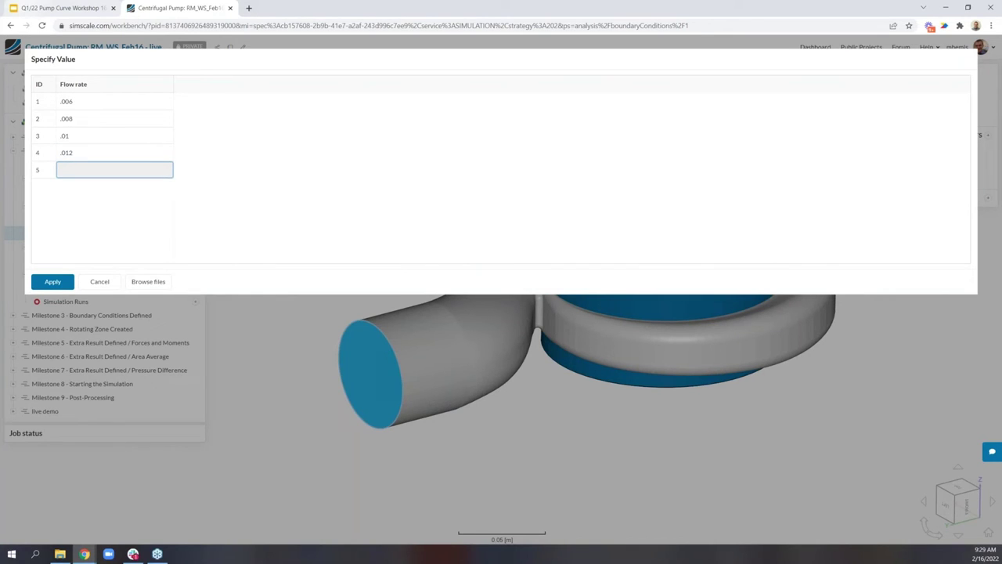
type(".014")
key("Return")
- Enter .016 and .018 in rows 6 and 7, then apply the table
left_click(110, 187)
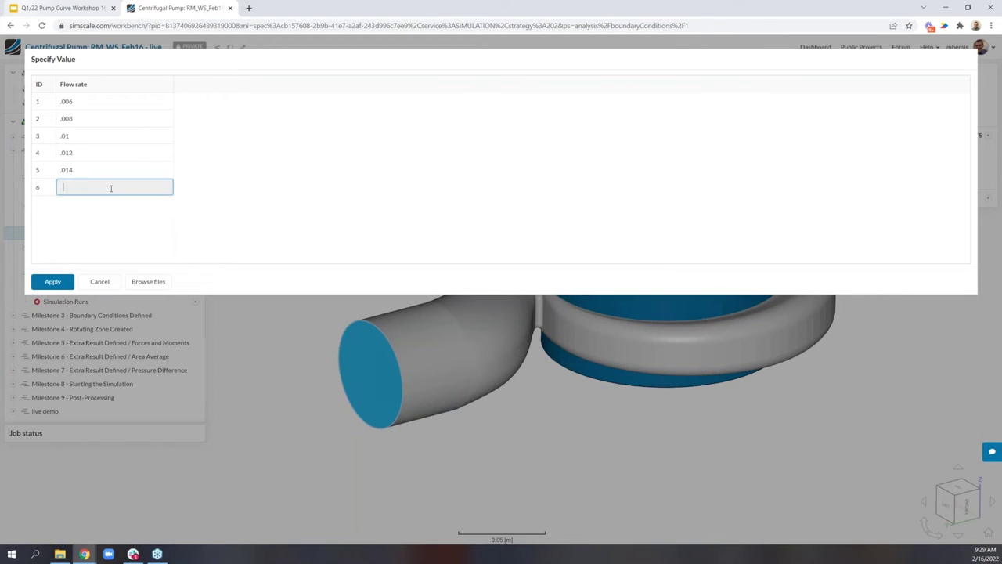
type(".016")
key("Return")
left_click(106, 207)
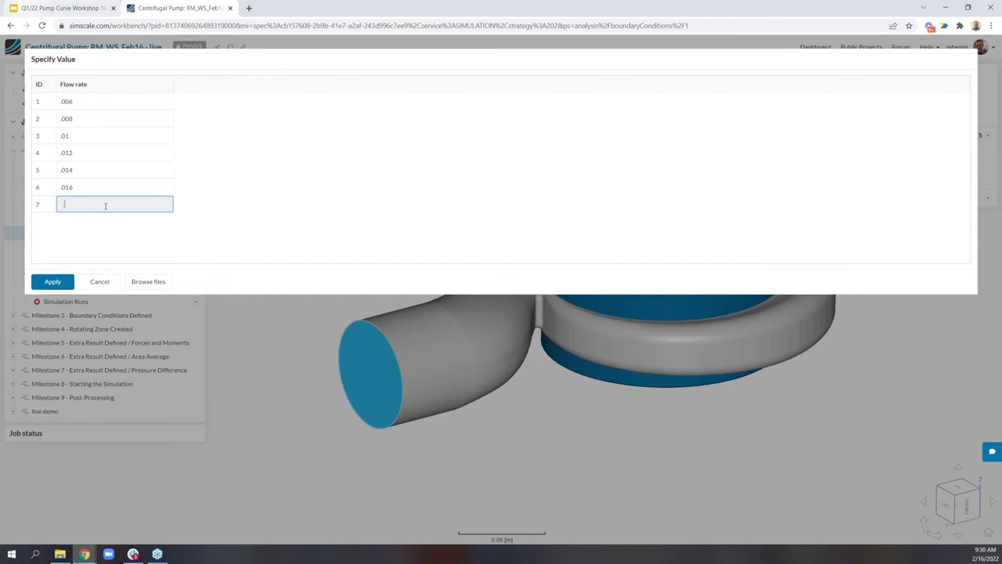
type(".018")
key("Return")
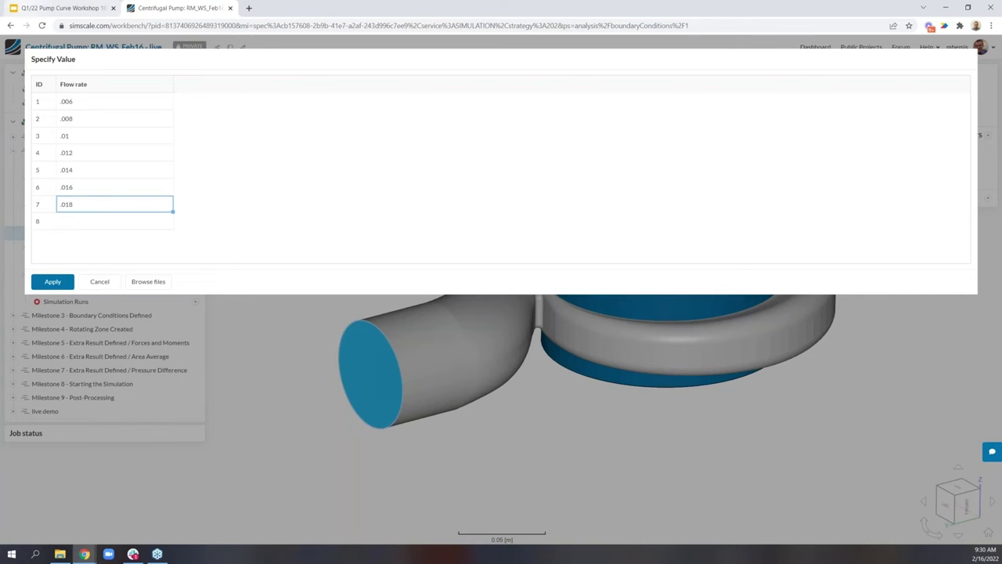
left_click(53, 282)
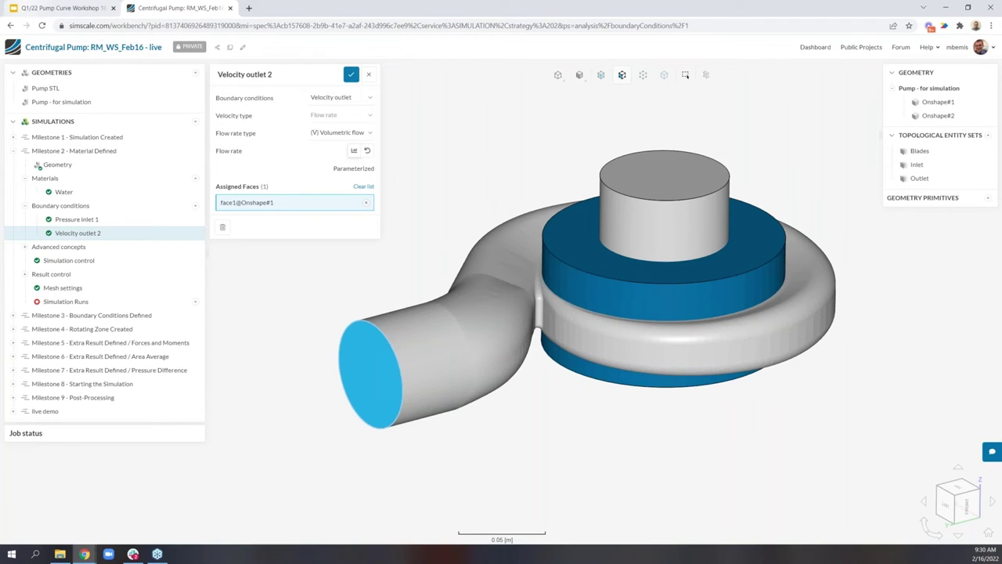
- Save Velocity outlet 2, recheck its seven flow-rate values, and save it again
left_click(351, 73)
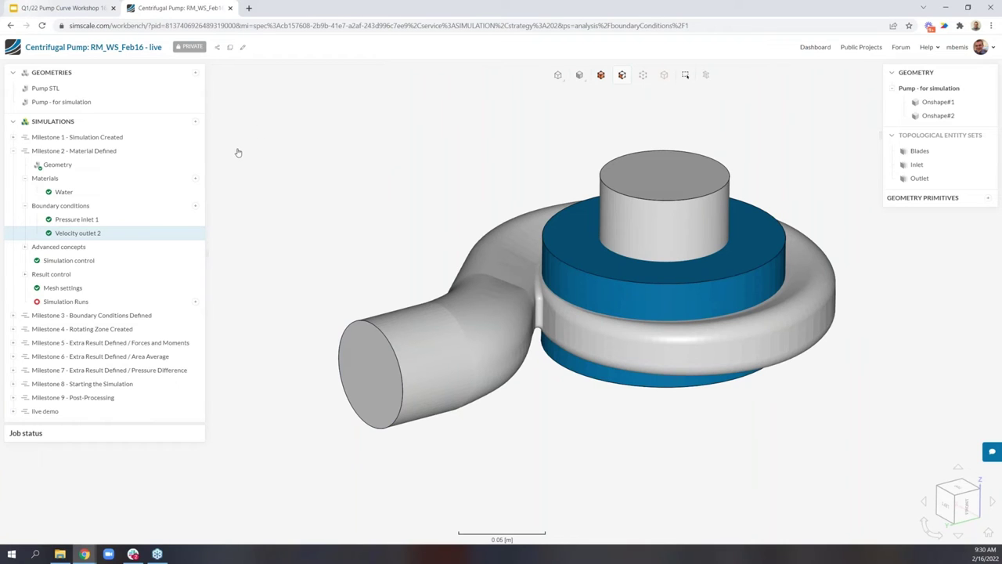
left_click(114, 233)
left_click(354, 152)
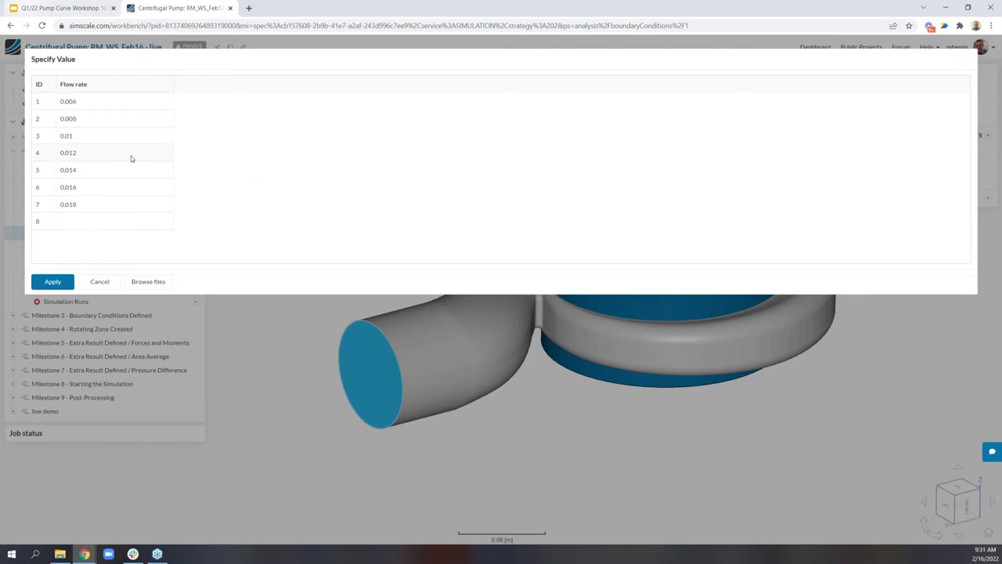
left_click(99, 282)
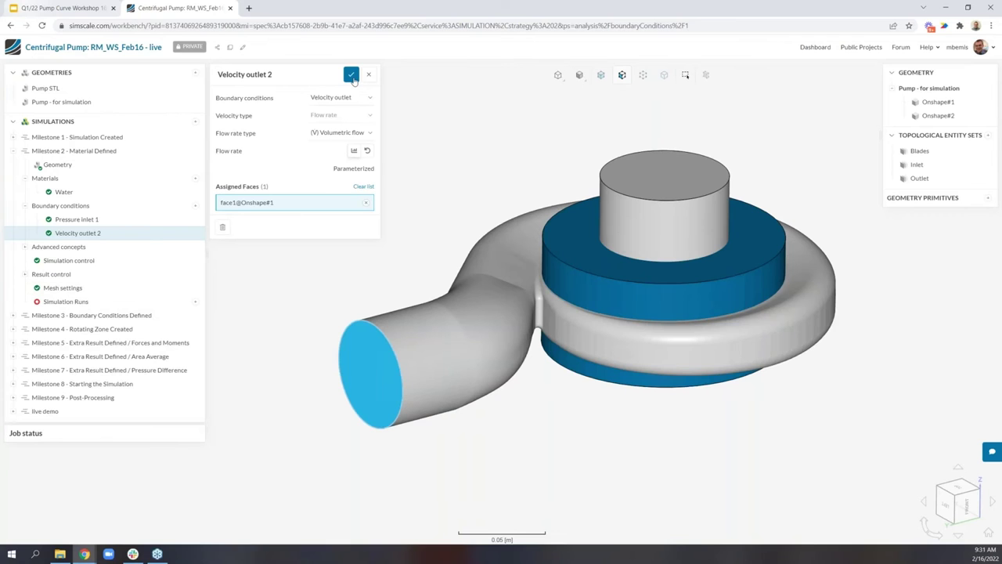
left_click(351, 75)
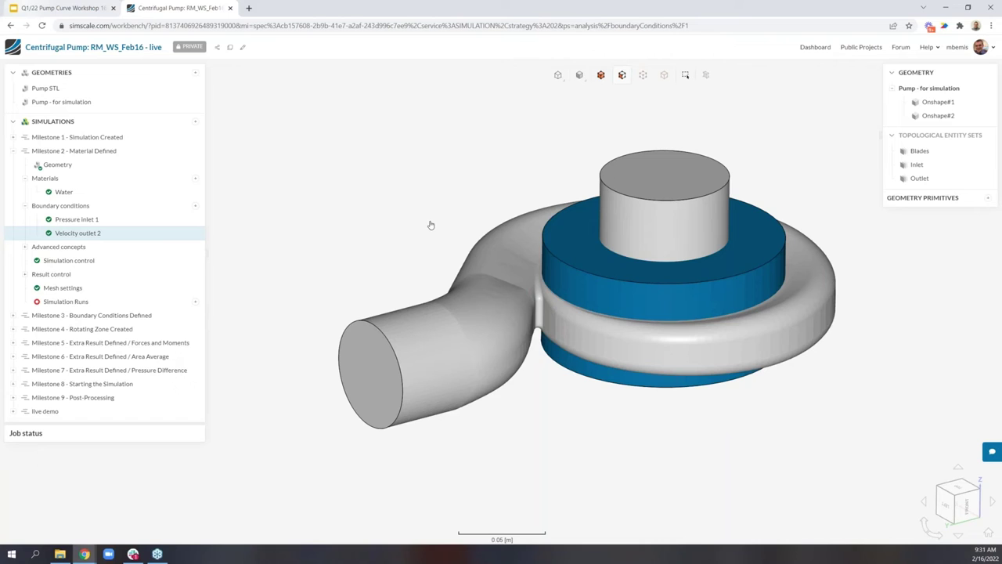
- Hide the blue Onshape#2 part and switch the pump to semi-transparent rendering
right_click(603, 275)
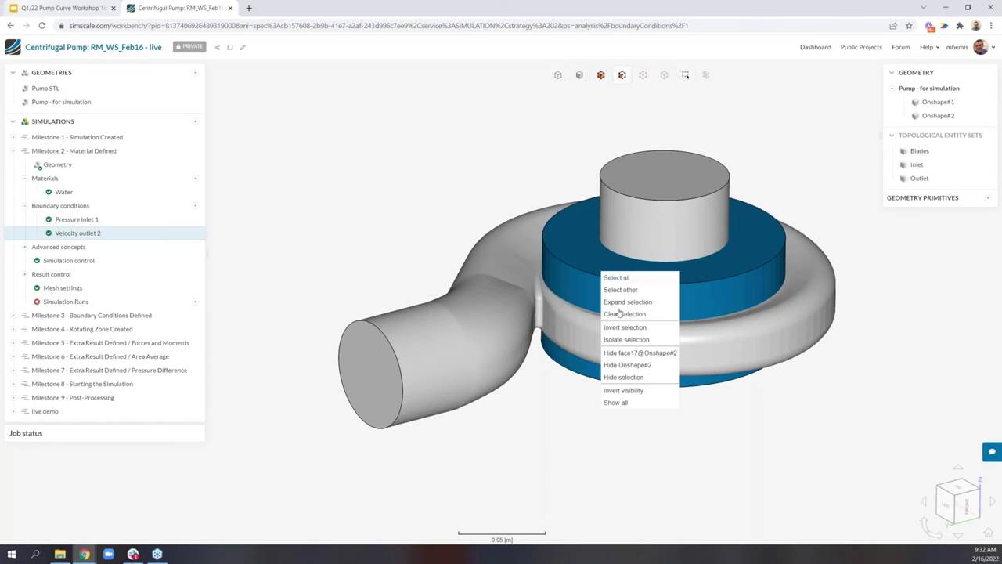
left_click(624, 367)
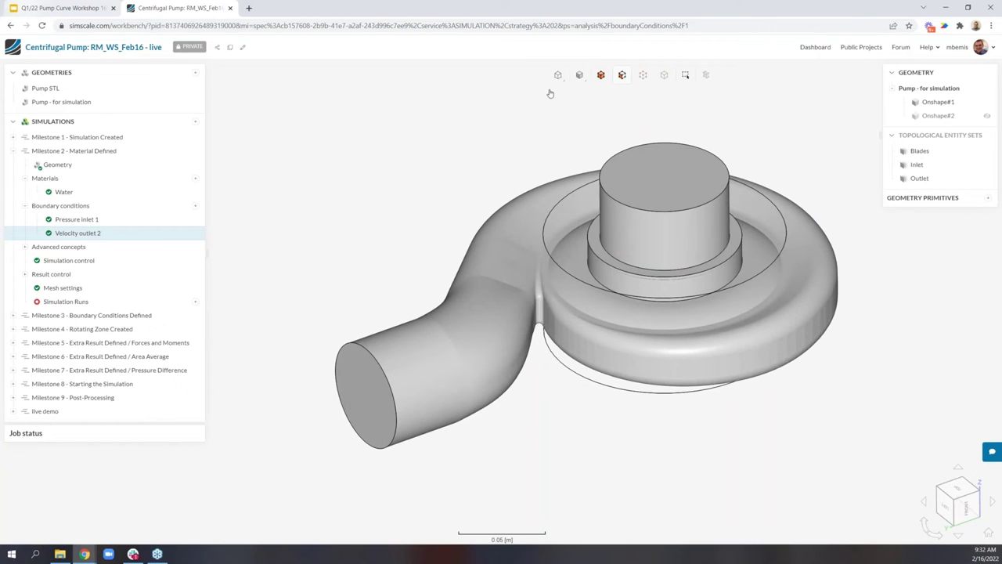
left_click(578, 79)
left_click(579, 145)
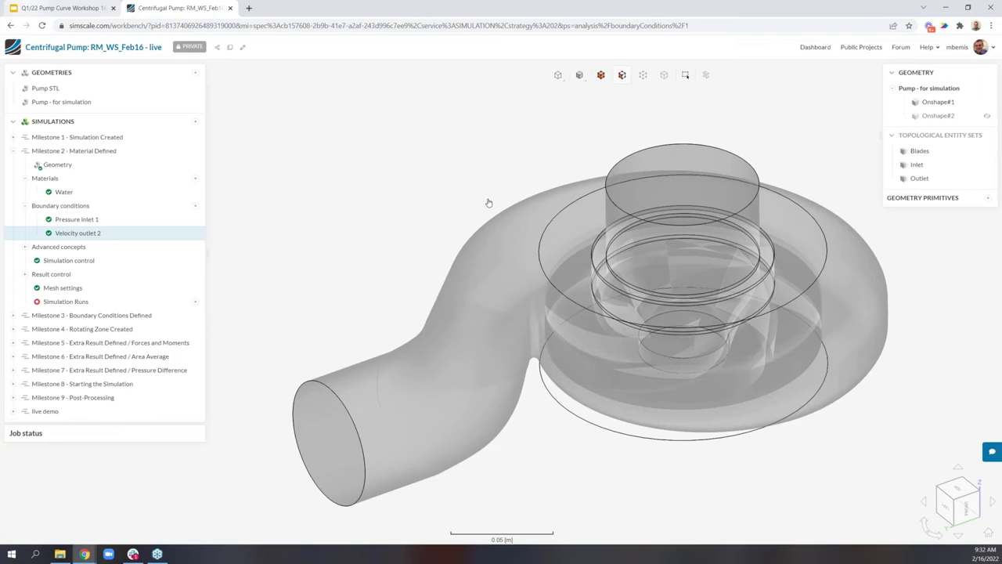
left_click_drag(488, 203, 461, 196)
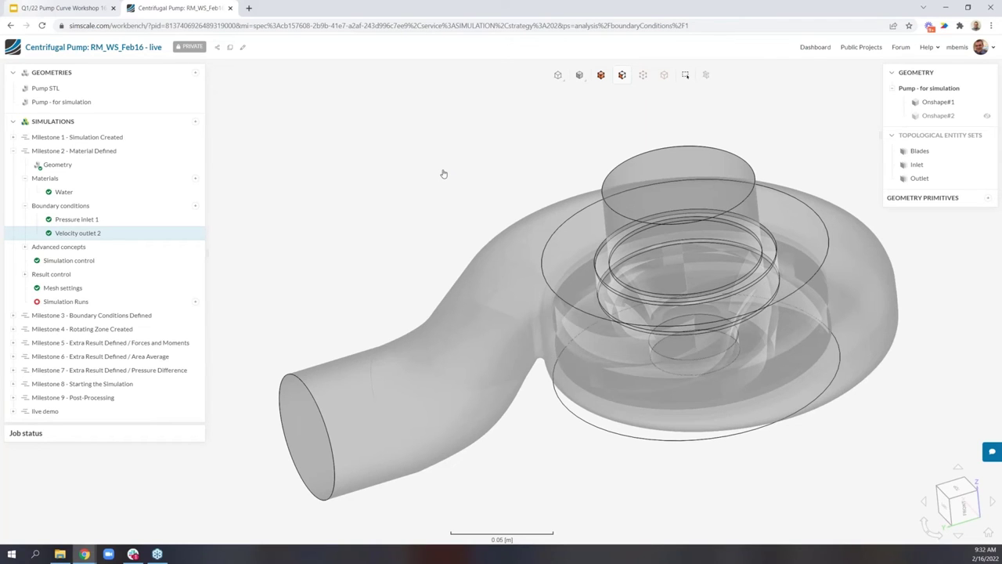
- Show all parts, return to solid shading, and hide Onshape#2 again
right_click(443, 174)
left_click(472, 266)
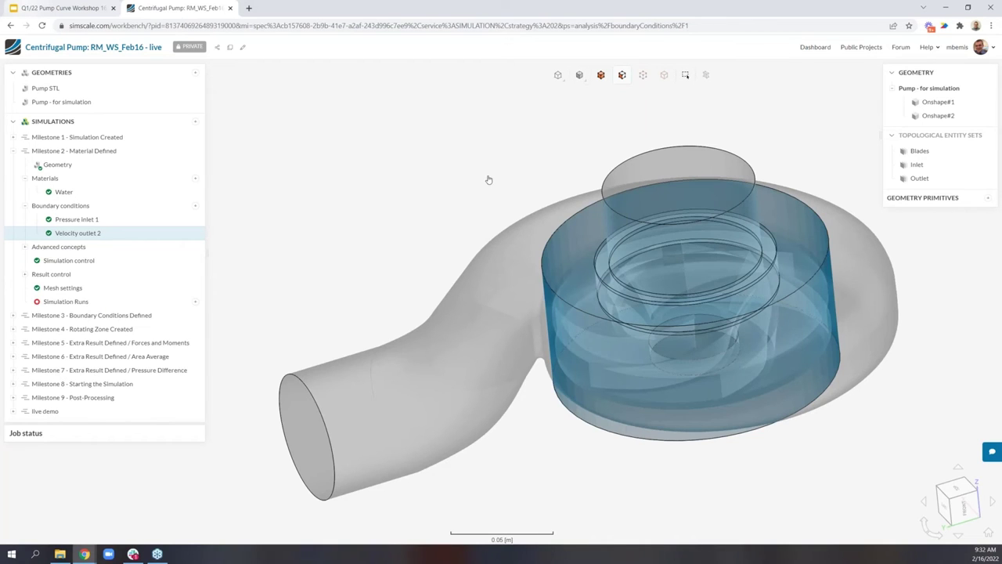
left_click_drag(459, 180, 477, 160)
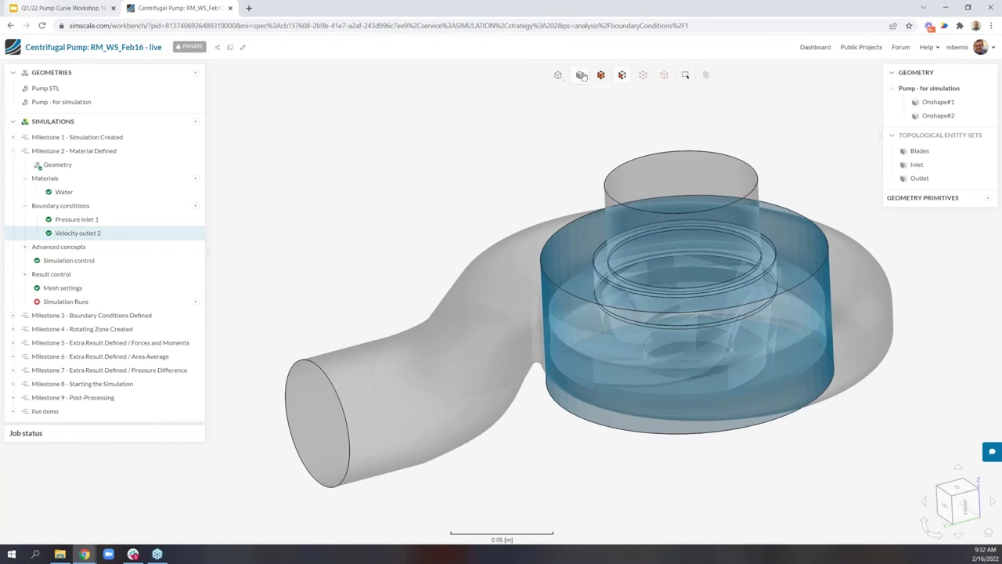
left_click(583, 153)
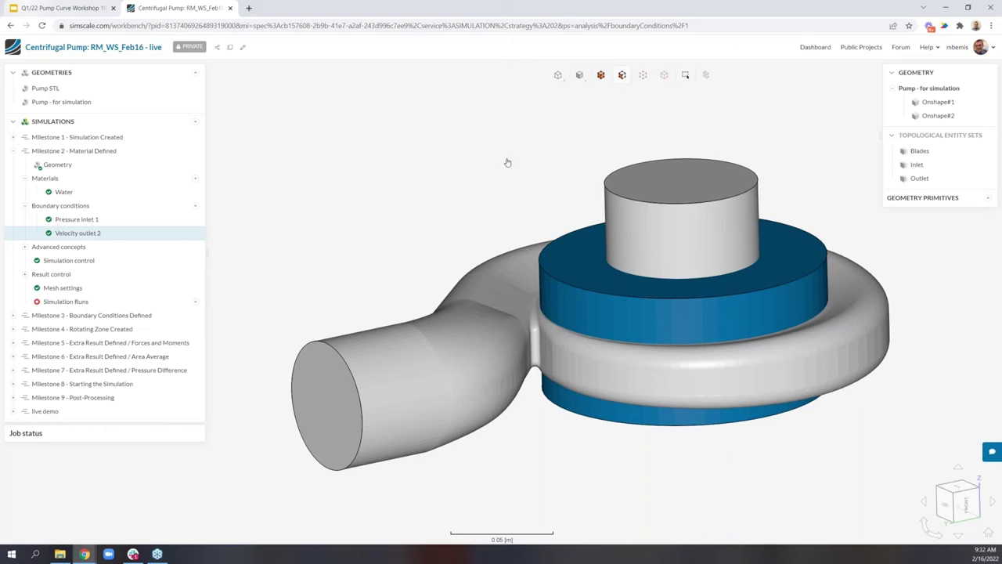
right_click_drag(523, 194, 529, 173)
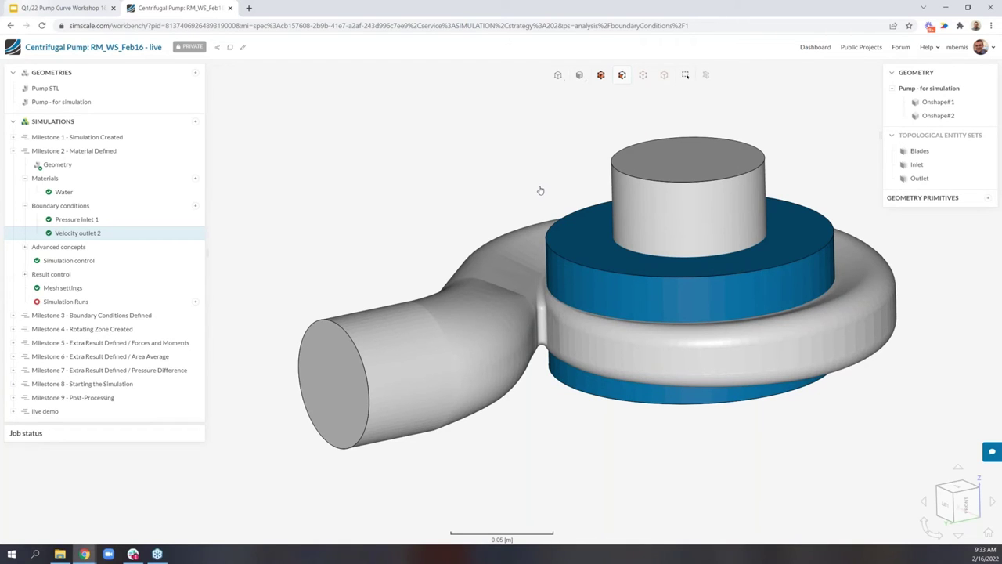
right_click(594, 259)
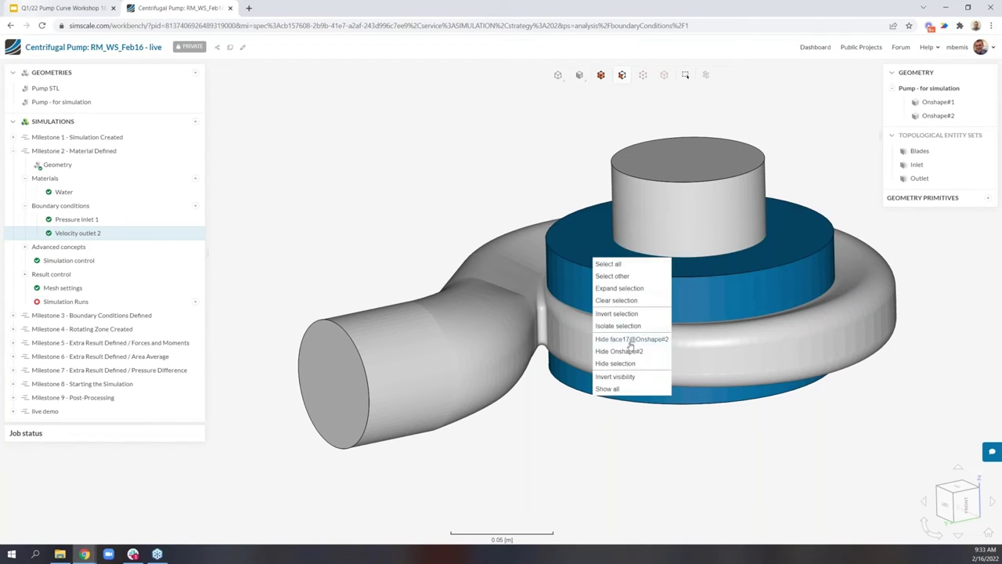
left_click(630, 350)
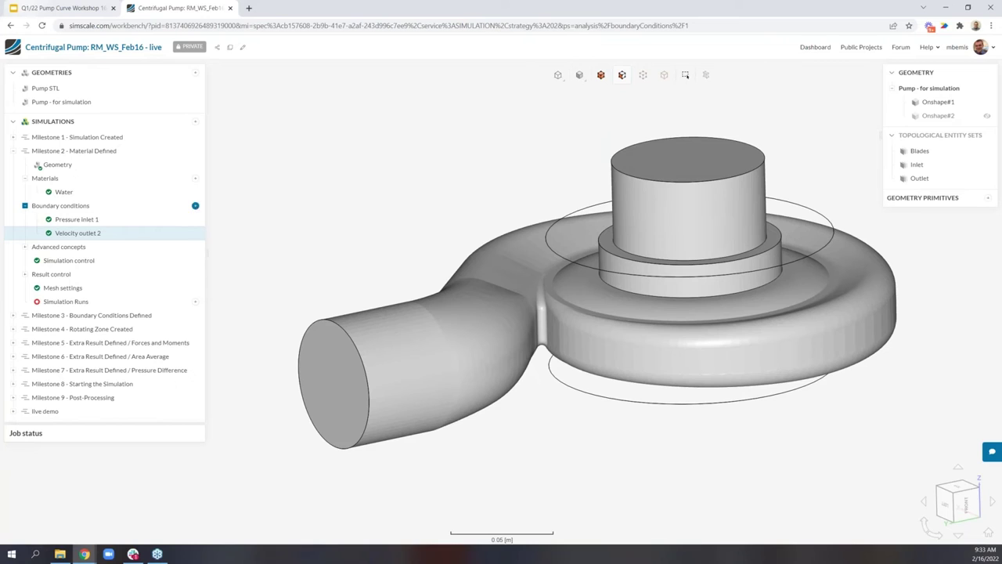
- Create Wall 3 on four pump faces and save it, then open Milestone 3's setup in place of Milestone 2
left_click(195, 205)
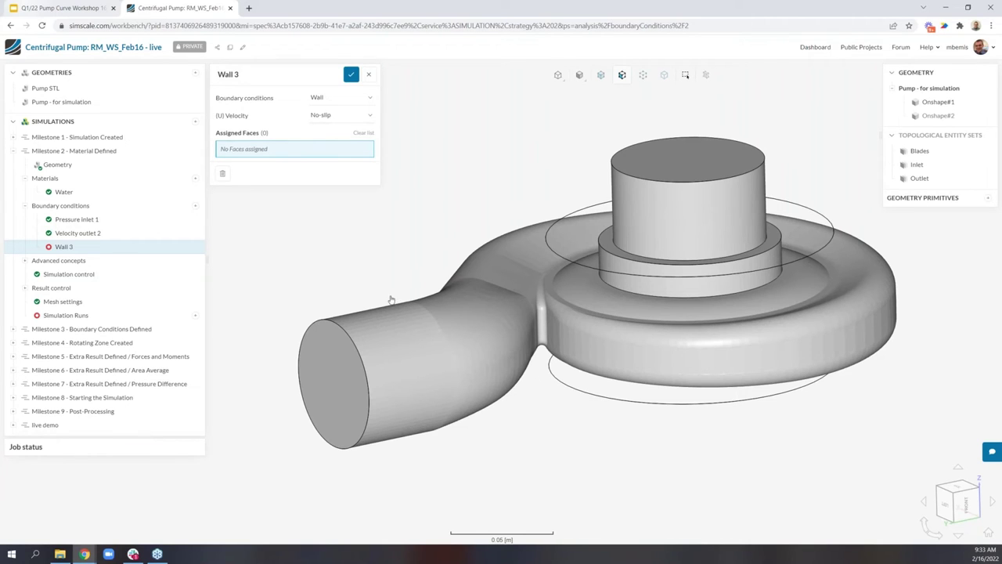
left_click(413, 313)
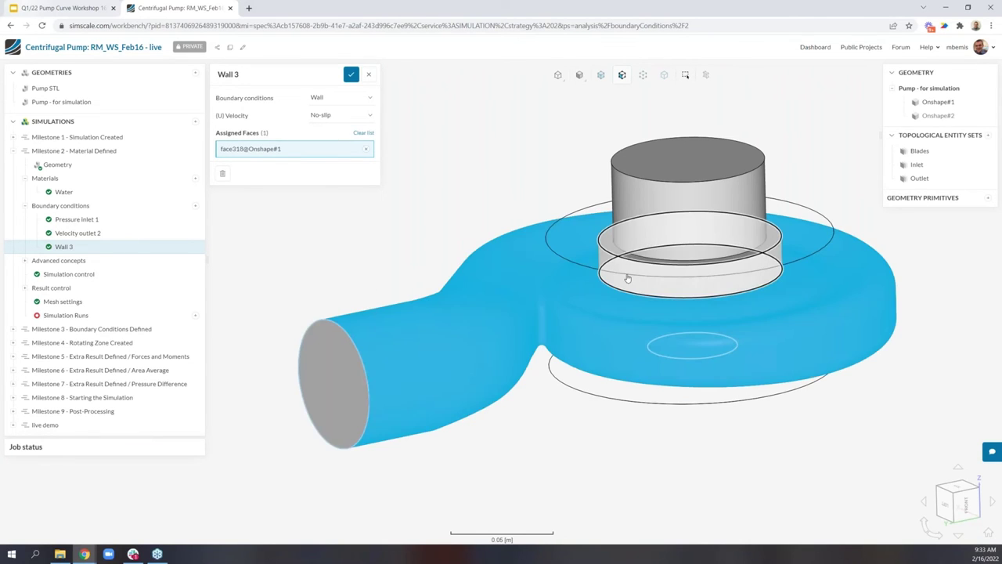
left_click(627, 278)
left_click(614, 254)
left_click(619, 236)
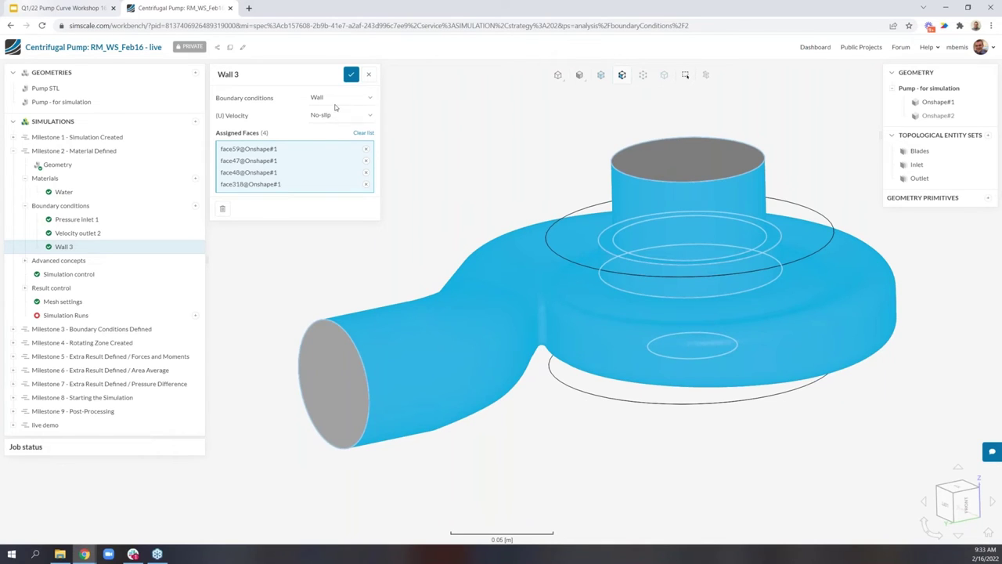
left_click(351, 74)
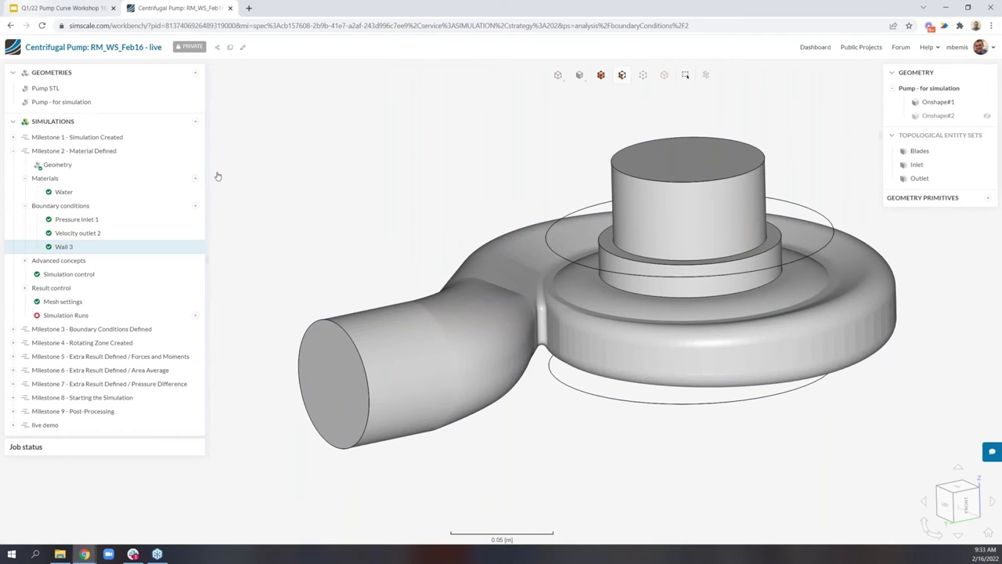
left_click(14, 151)
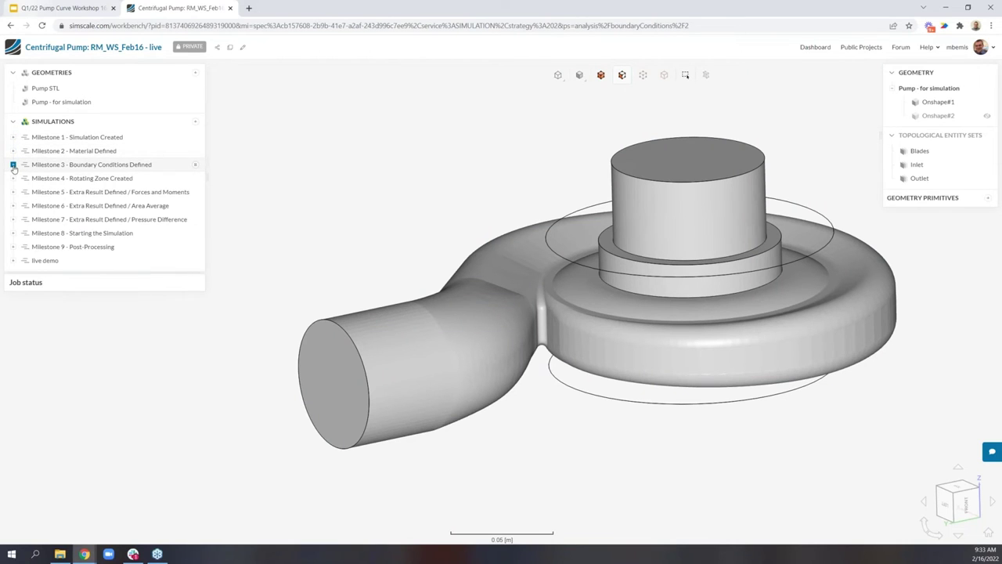
left_click(14, 166)
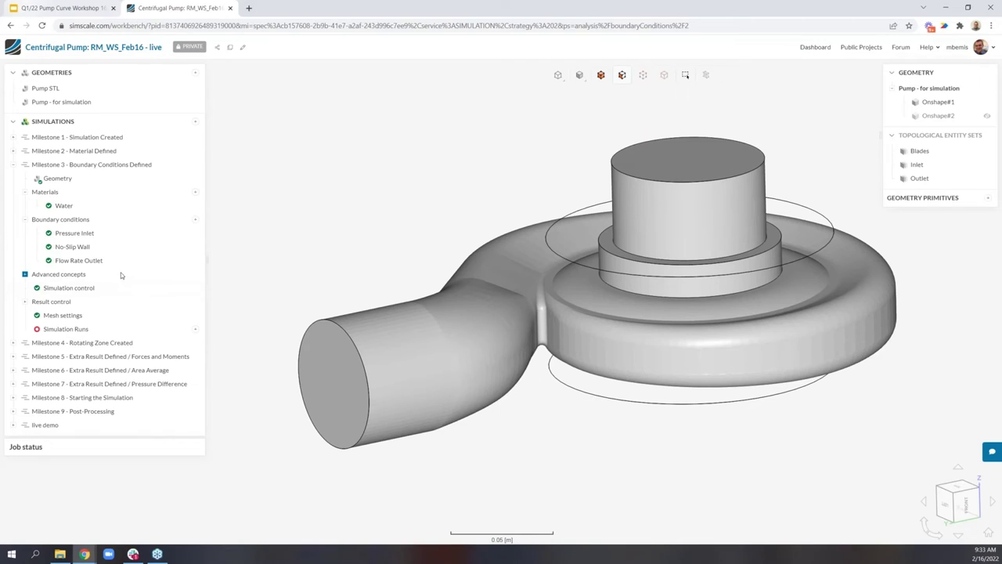
- Create MRF rotating zone 1 under Advanced concepts and assign the Onshape#2 volume
left_click(115, 276)
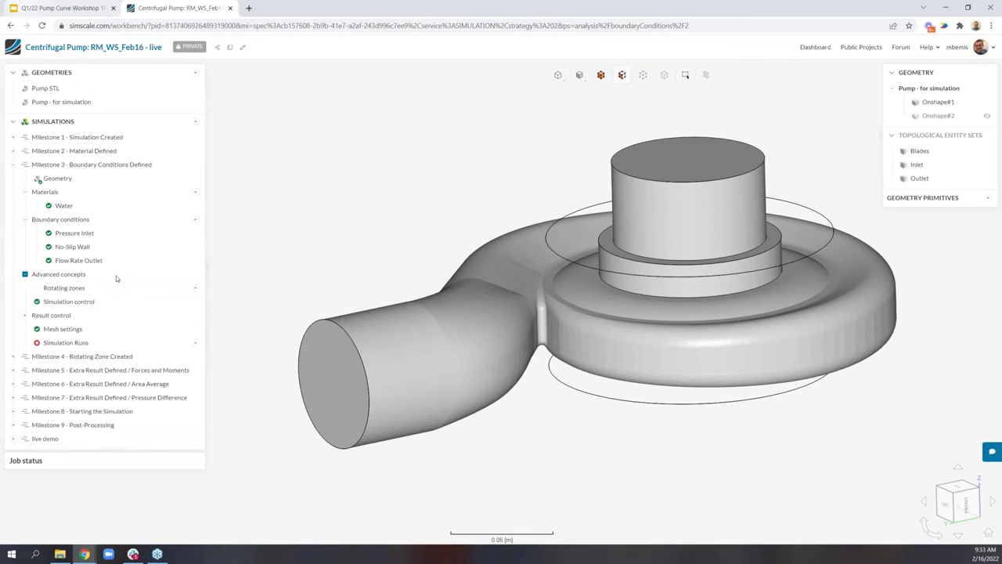
left_click(195, 289)
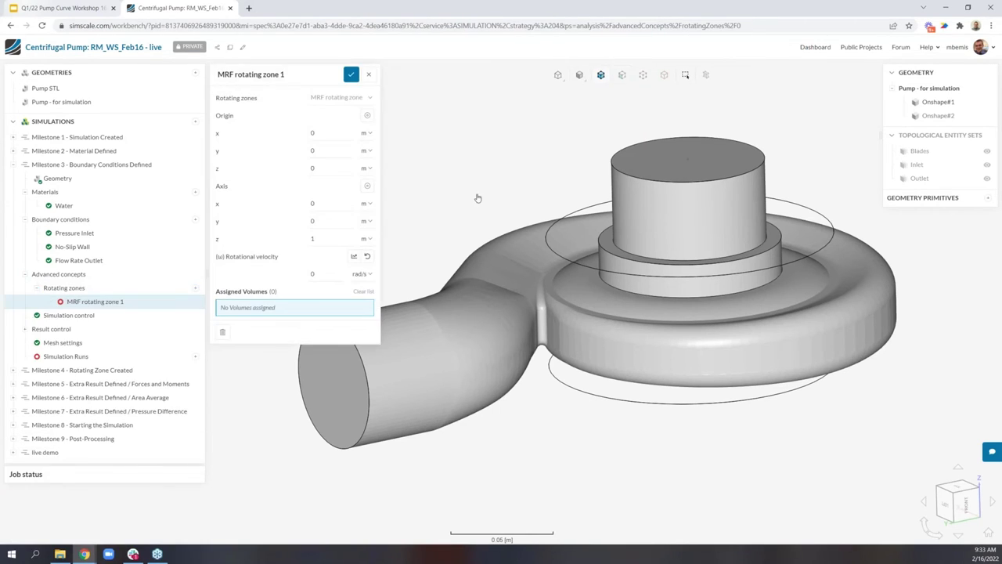
scroll(482, 198, "down", 2)
left_click_drag(482, 198, 510, 148)
right_click(510, 148)
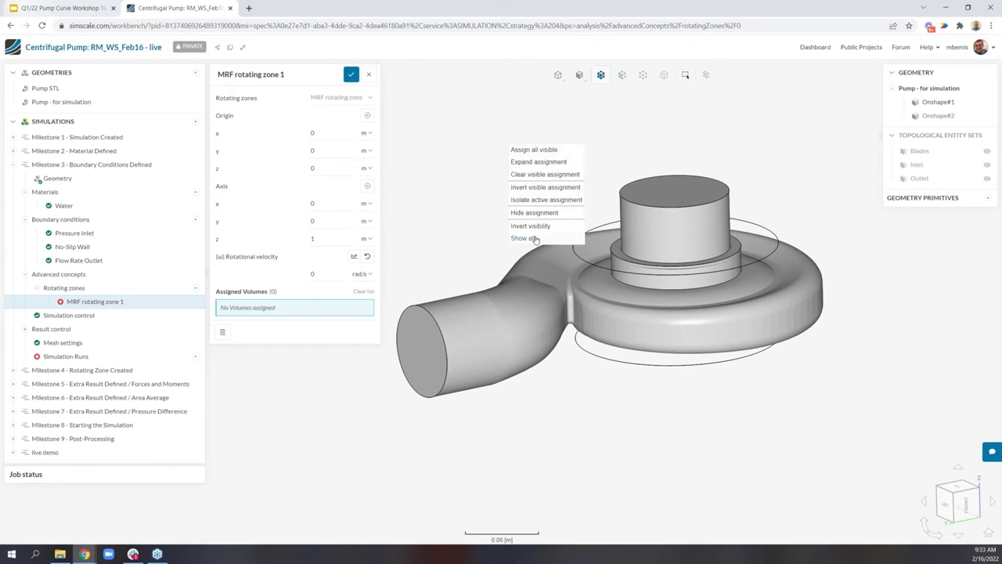
left_click(537, 239)
left_click(589, 266)
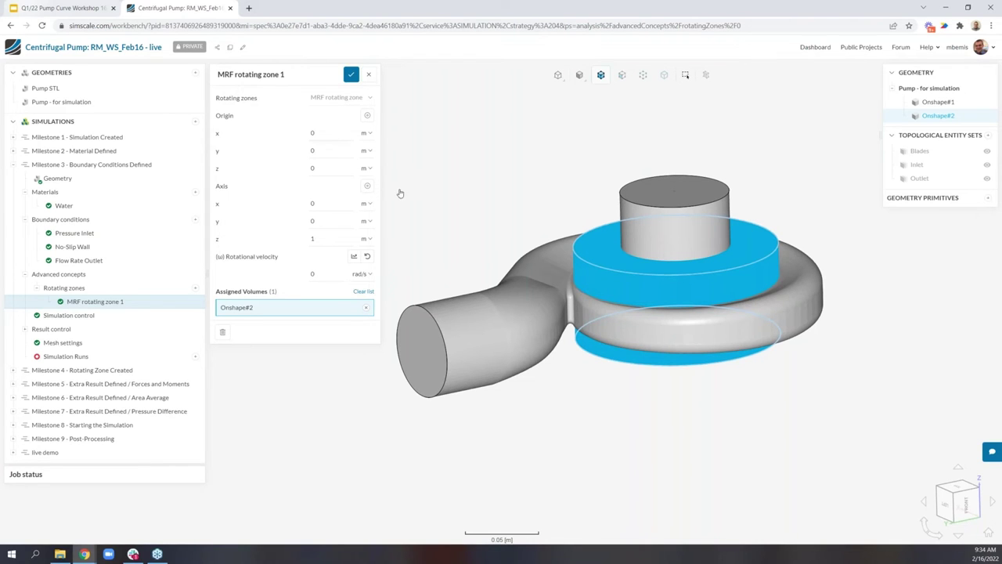
- Set the rotational velocity to 303.7 rad/s and save the rotating zone
left_click_drag(549, 155, 539, 355)
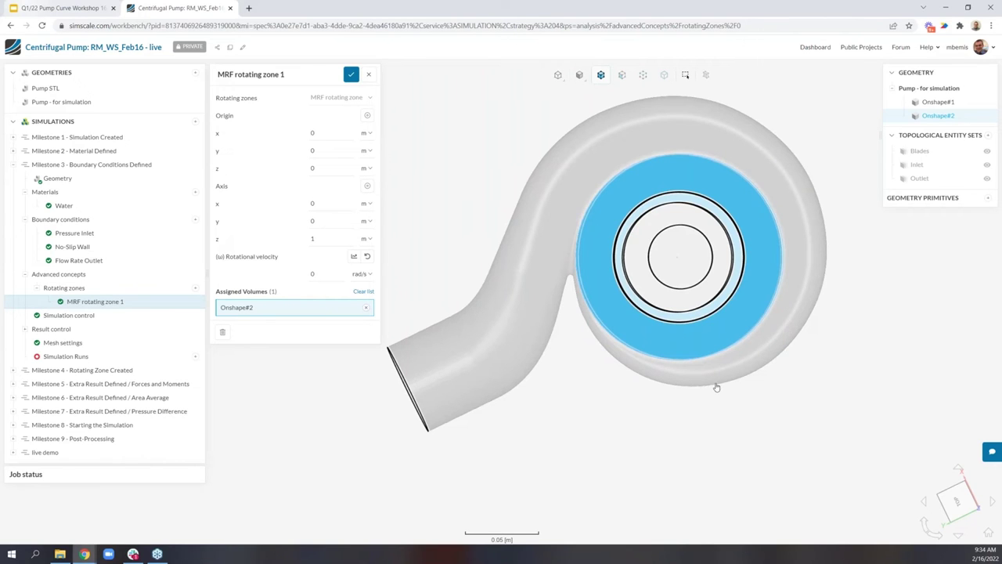
left_click_drag(716, 385, 658, 313)
left_click(326, 274)
type("303.7")
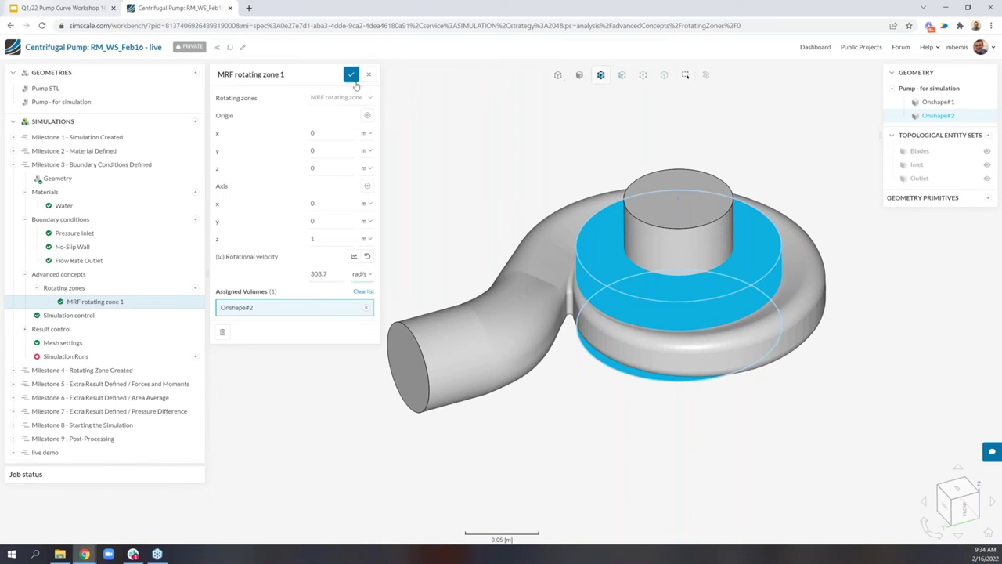
left_click(352, 74)
- Add Forces and moments 1 on the Blades face set under Milestone 4's Result control and save
left_click(13, 165)
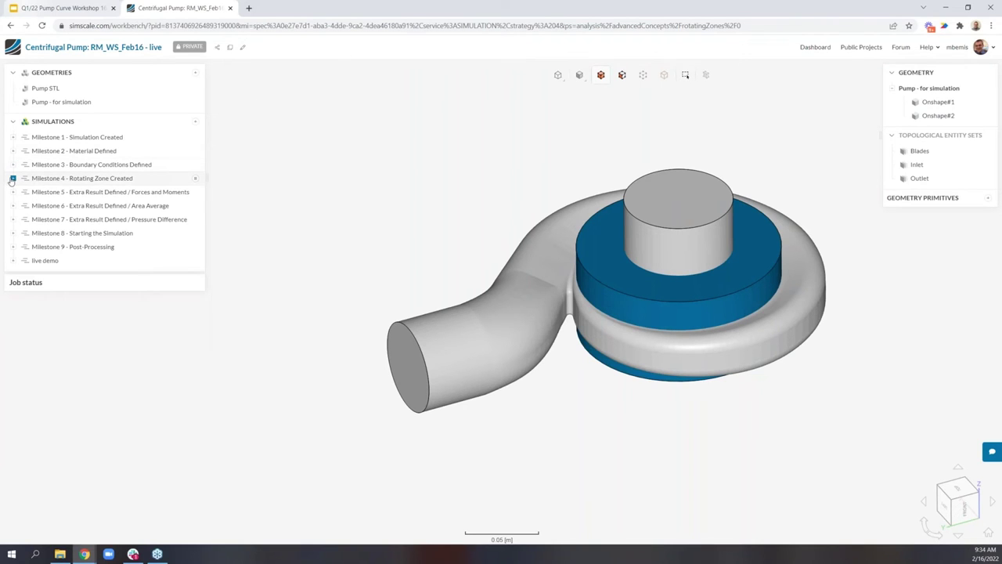
left_click(12, 179)
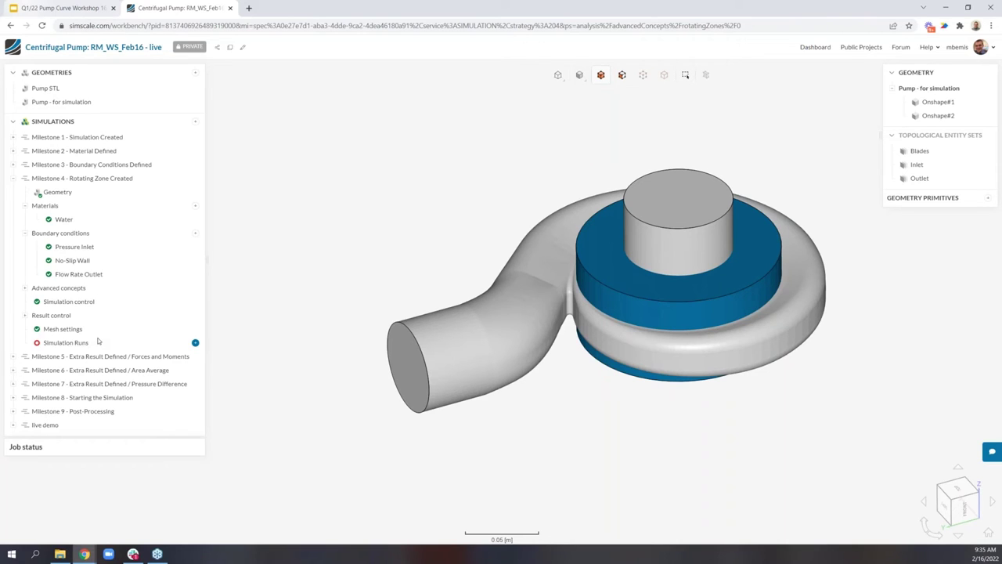
left_click(61, 317)
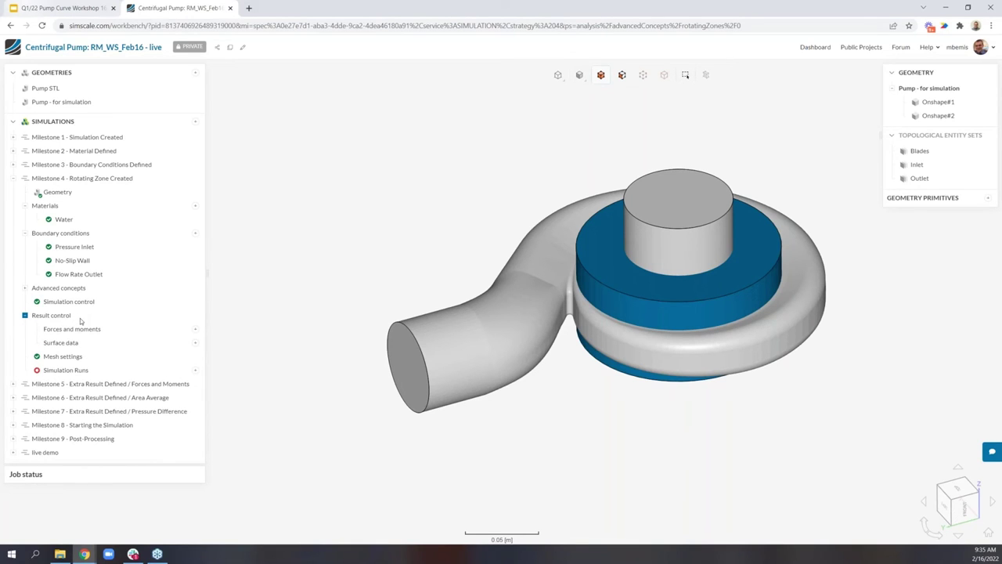
left_click(195, 330)
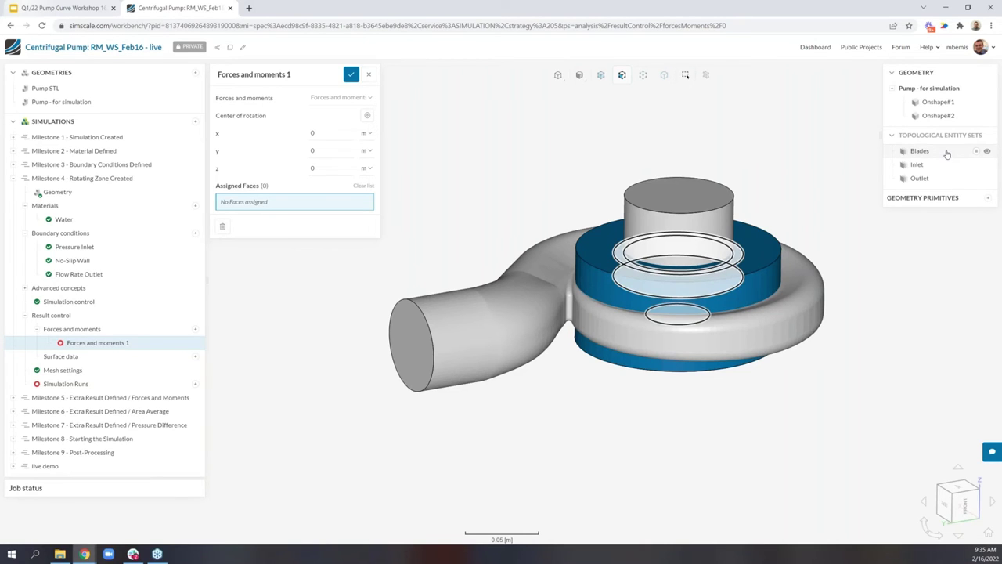
left_click(946, 153)
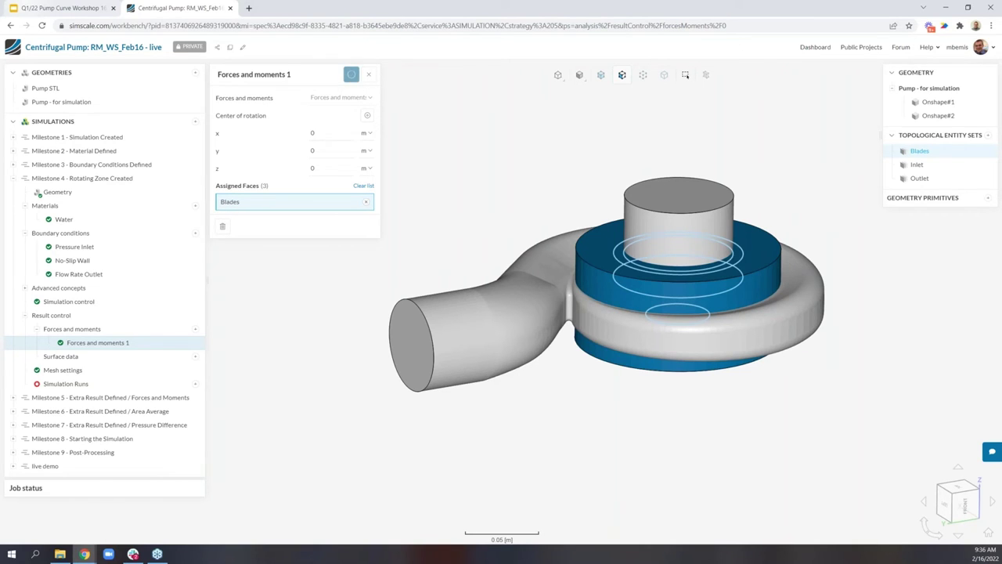
left_click(348, 76)
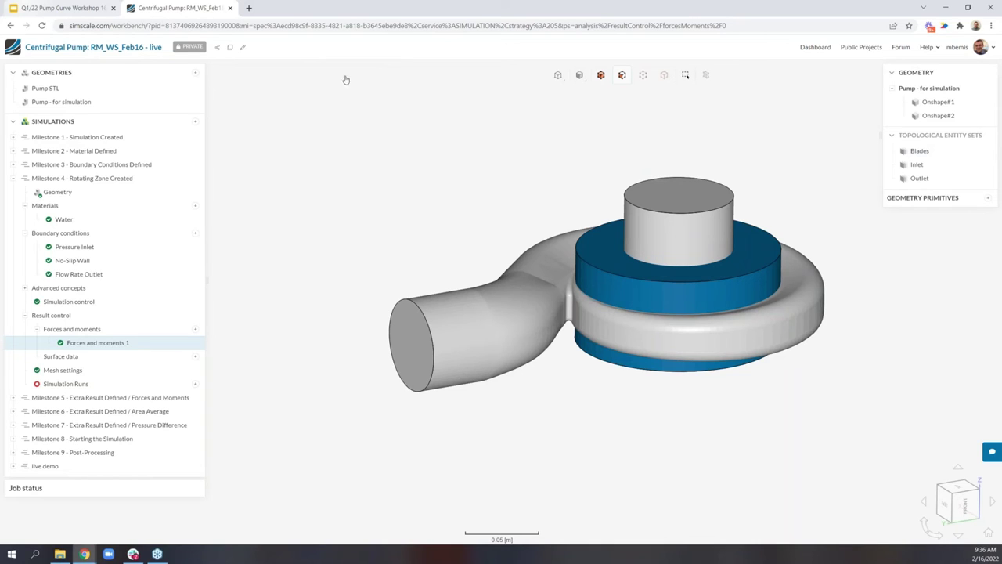
- Create Area average 1 in Milestone 5 on the cylinder-top and pipe-end faces and save it
left_click(13, 180)
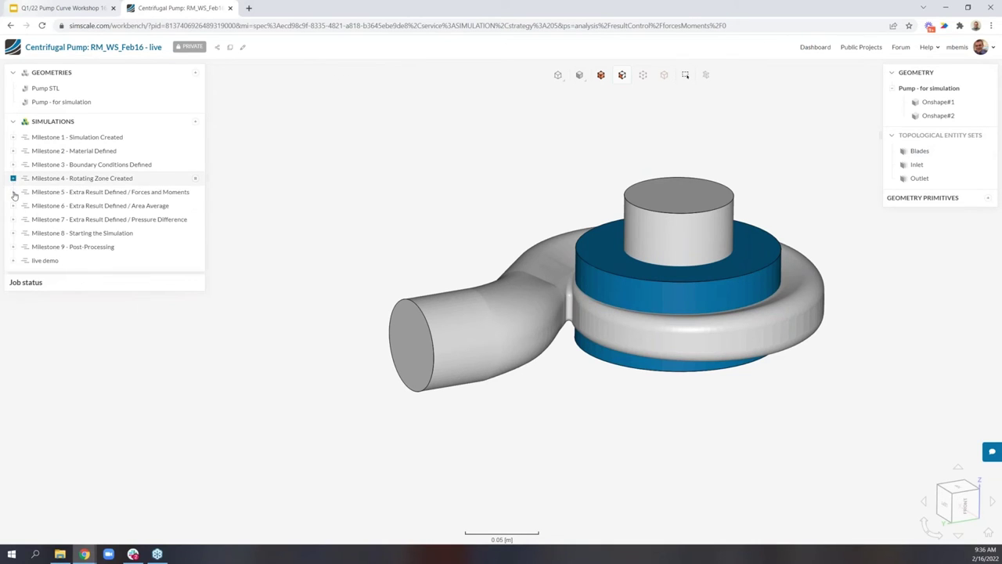
left_click(14, 192)
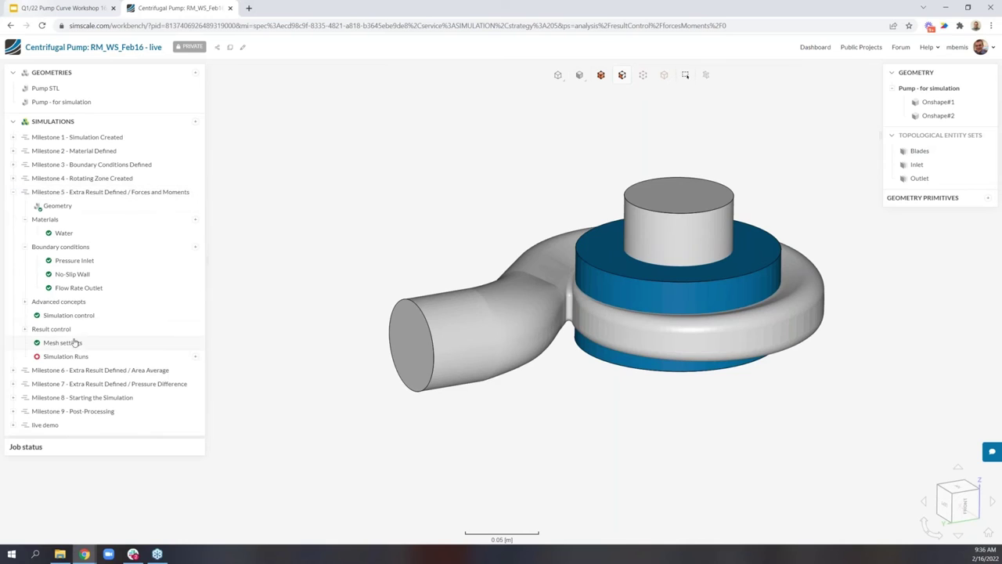
left_click(24, 302)
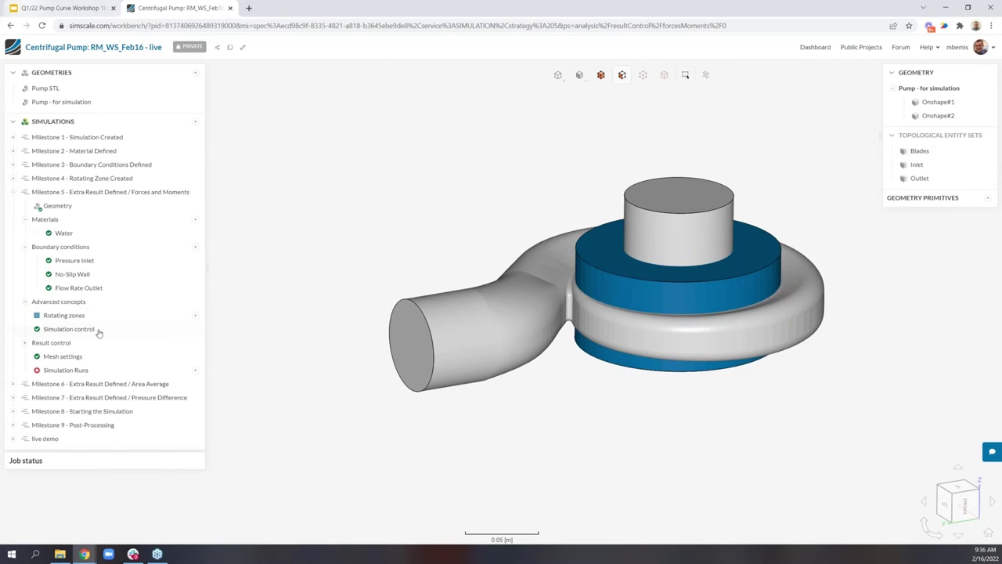
left_click(80, 343)
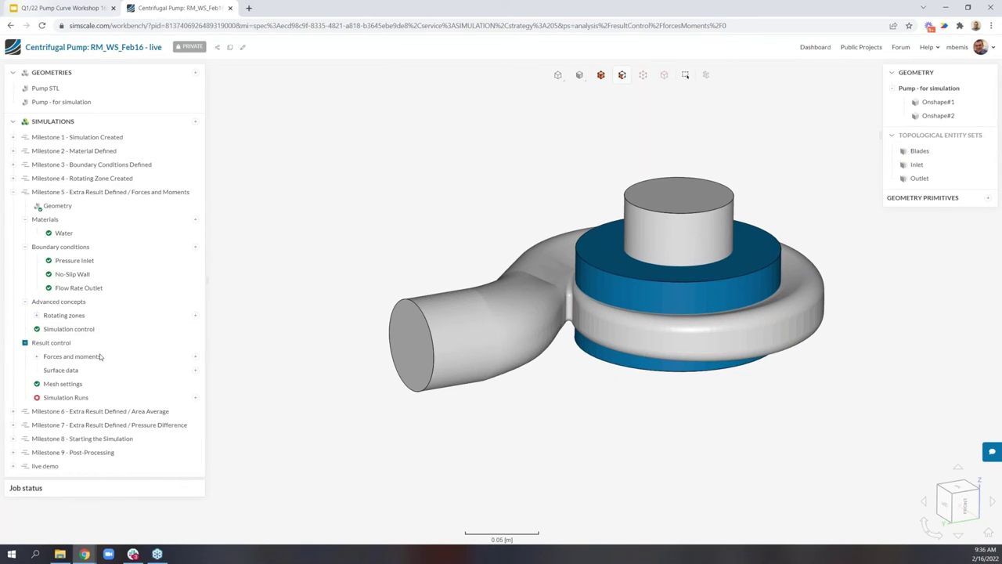
left_click(195, 371)
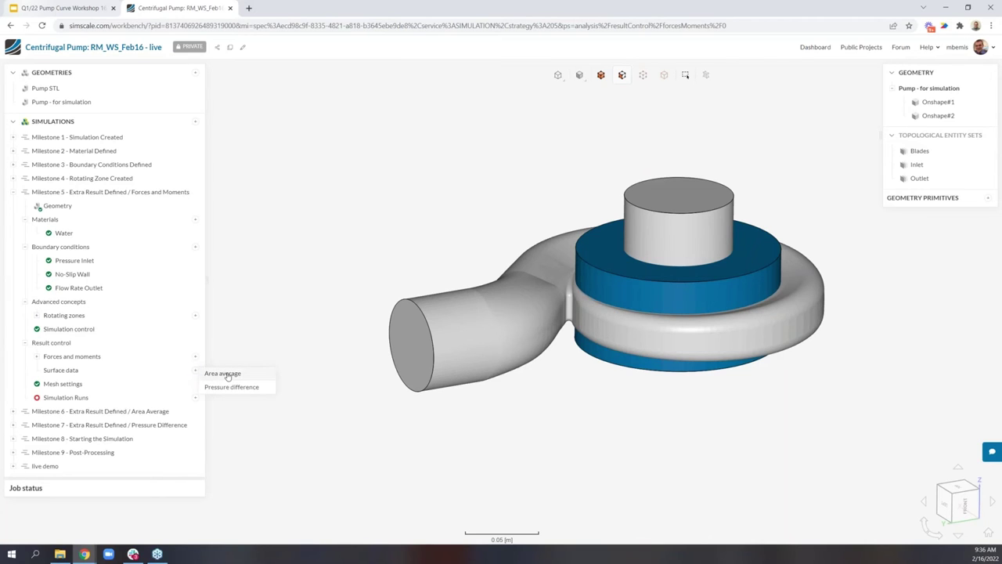
left_click(226, 374)
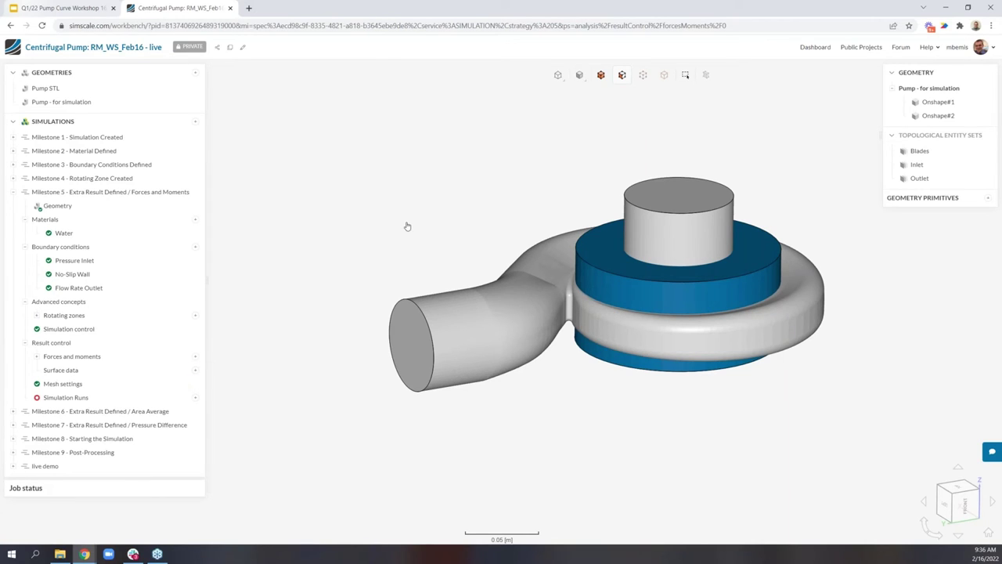
left_click(689, 195)
left_click(409, 343)
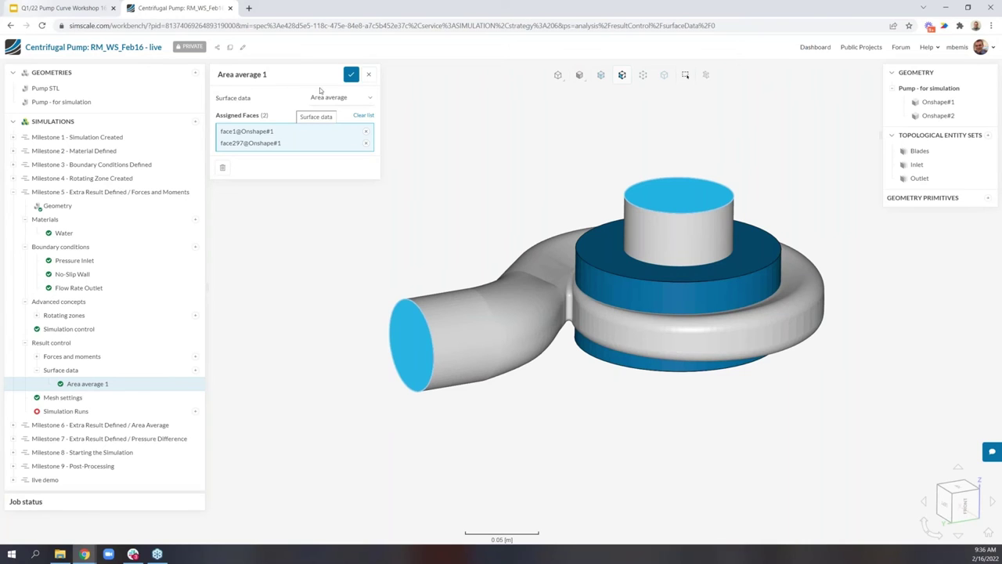
left_click(350, 74)
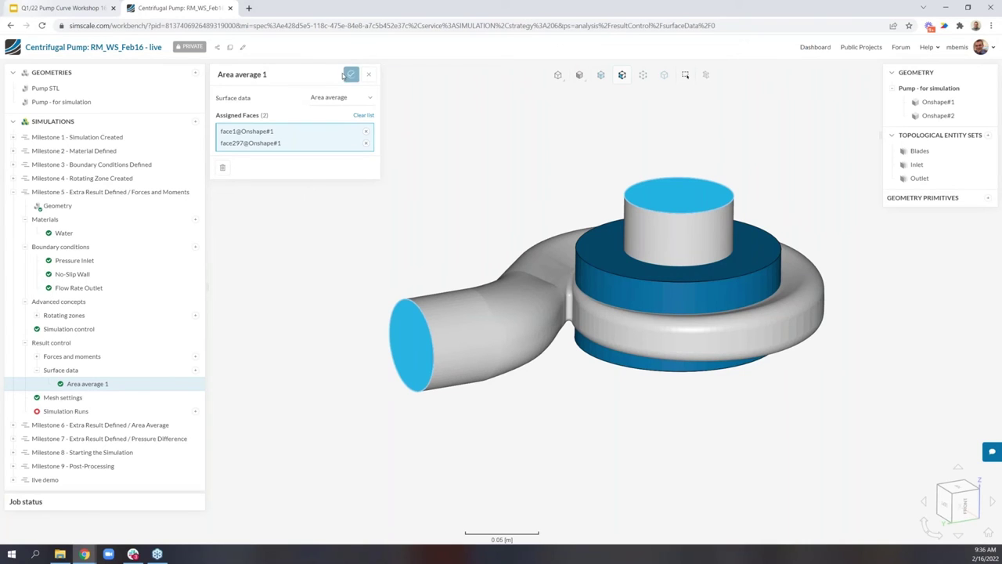
- Add Pressure difference 2 in Milestone 6: cylinder top as inlet, pipe end as outlet
left_click(13, 194)
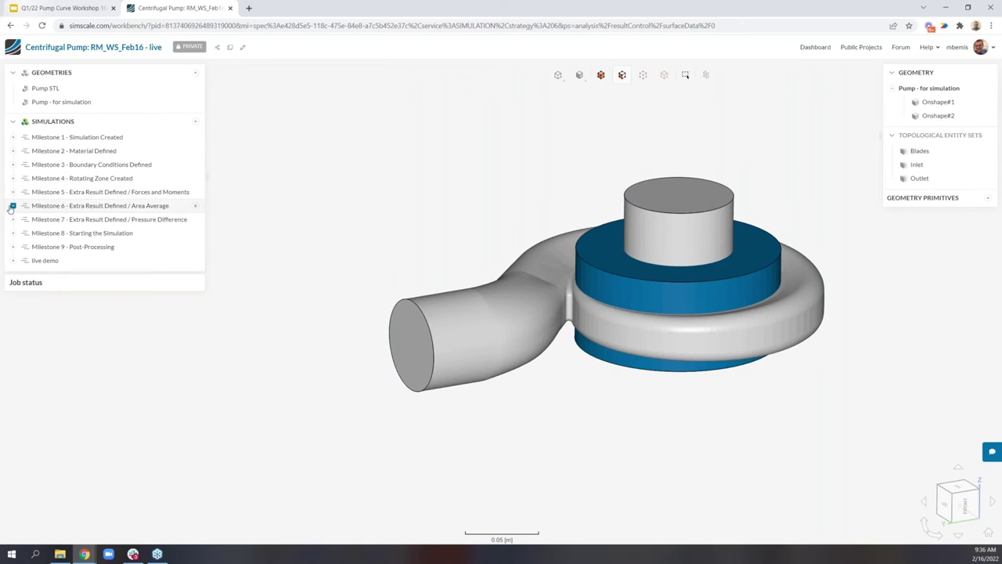
left_click(13, 206)
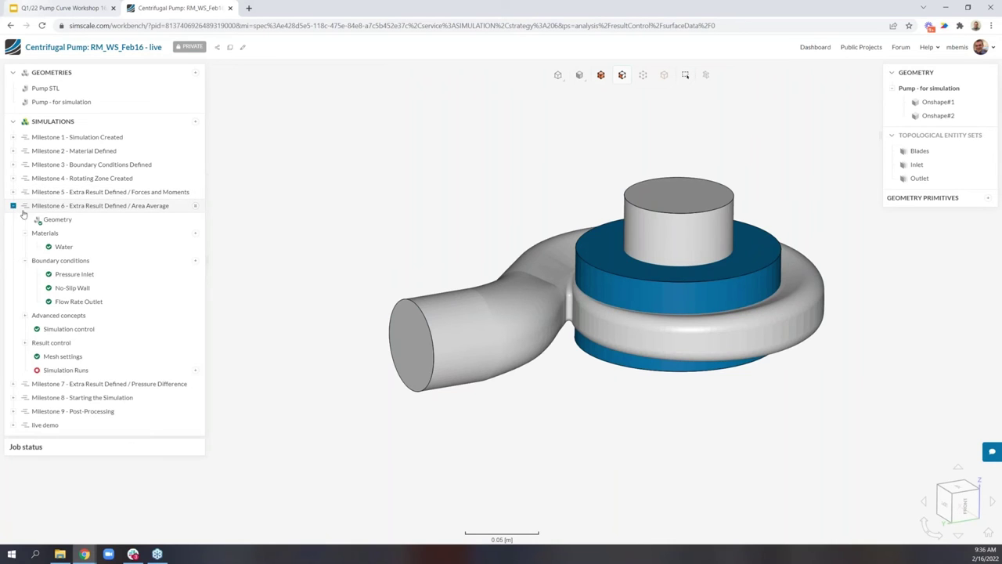
left_click(79, 347)
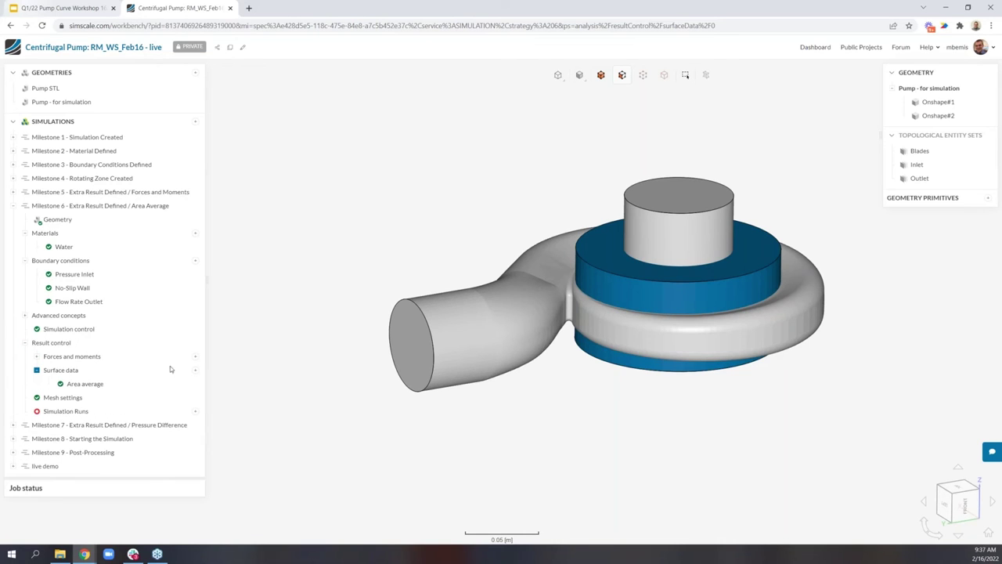
left_click(197, 371)
left_click(250, 389)
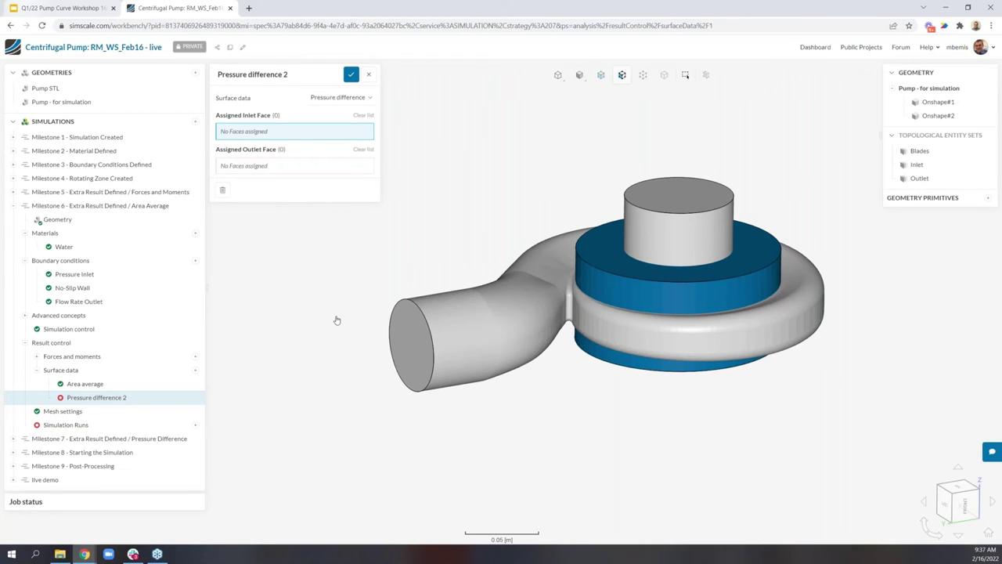
left_click(660, 188)
left_click(303, 167)
left_click(396, 337)
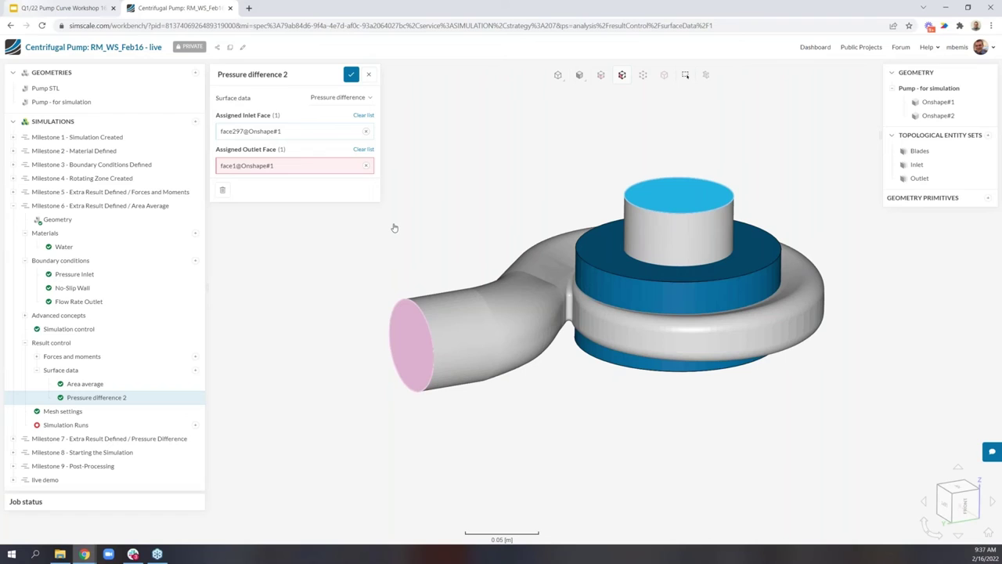
left_click(352, 75)
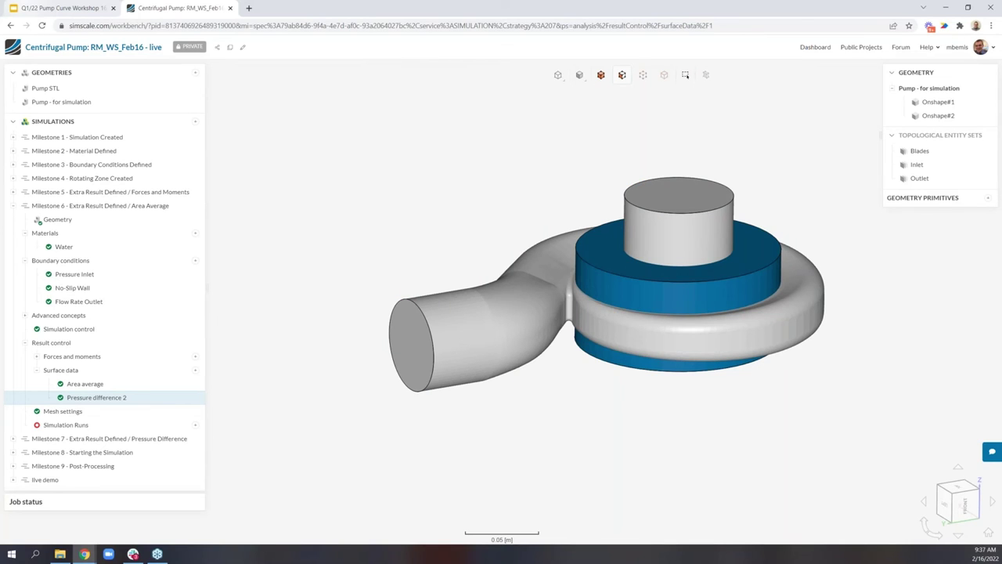
- Open Milestone 8 and review its surface data outputs and Flow Rate Outlet boundary condition
left_click(12, 205)
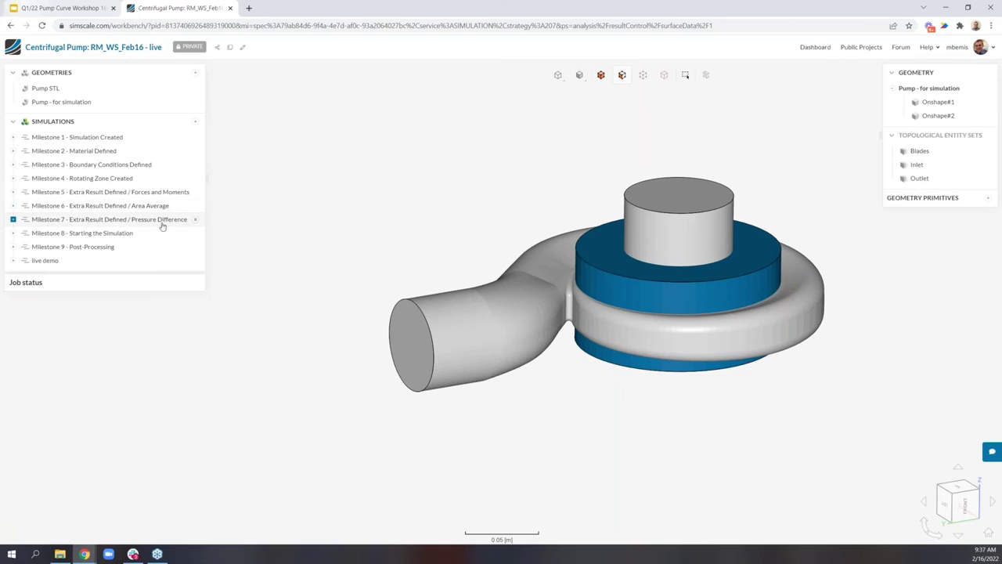
left_click(80, 234)
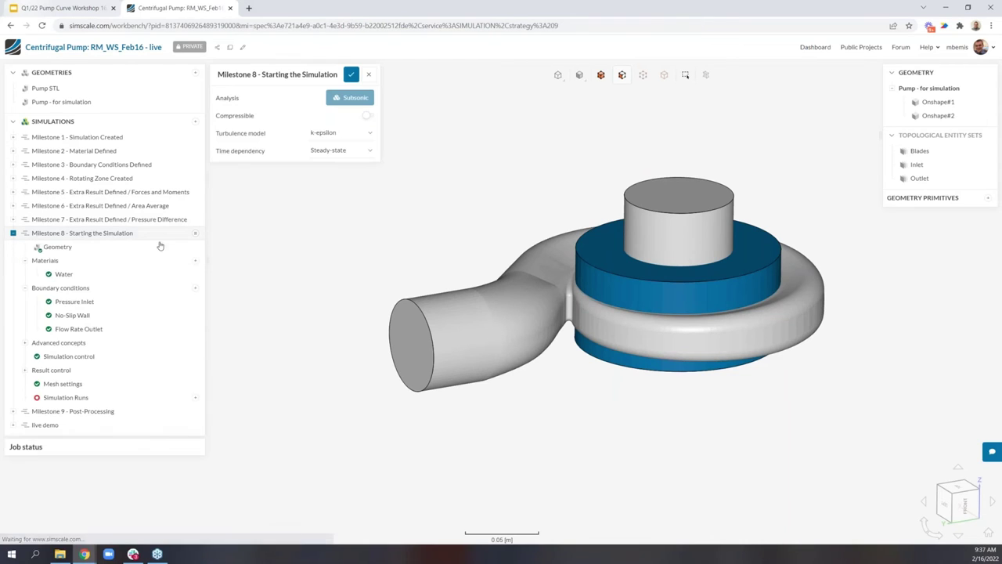
left_click(100, 371)
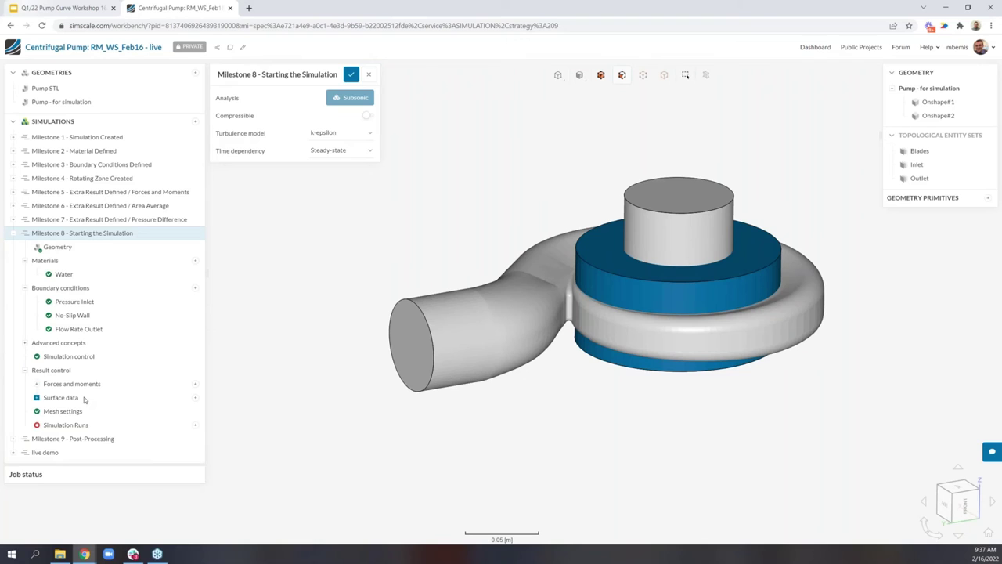
left_click(86, 398)
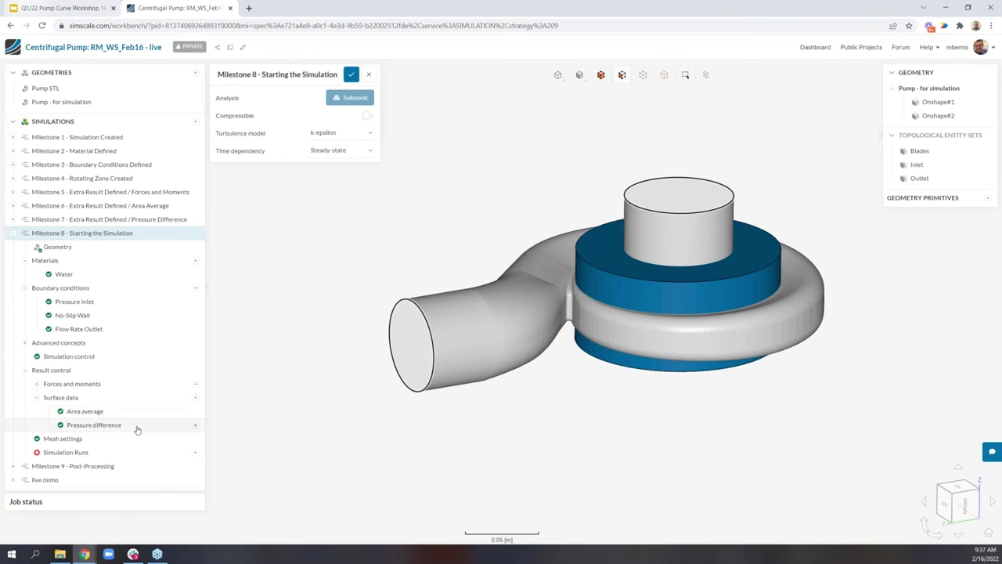
left_click(125, 328)
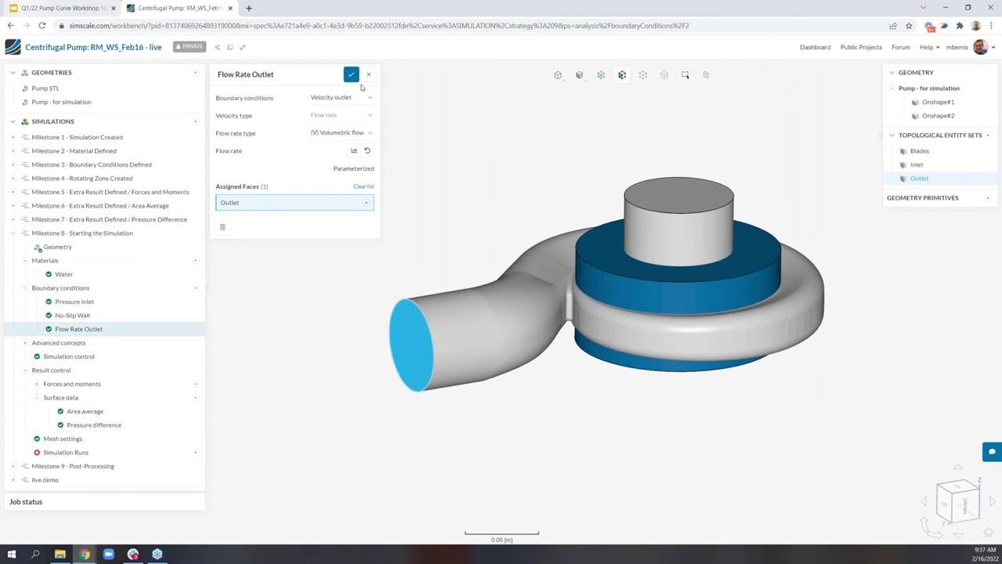
left_click(351, 74)
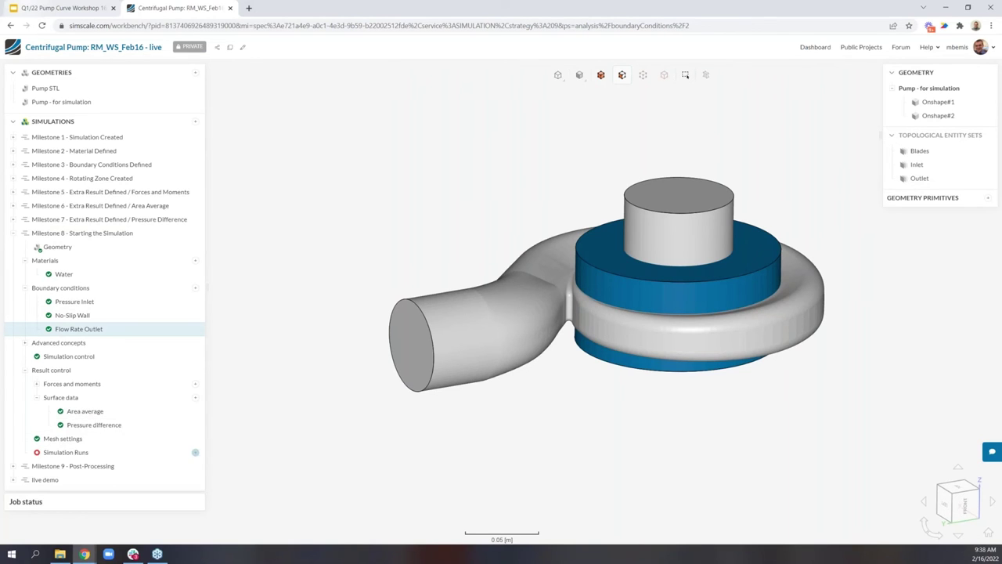
- Create and start a new simulation run named Experiment 1 for Milestone 8
left_click(196, 452)
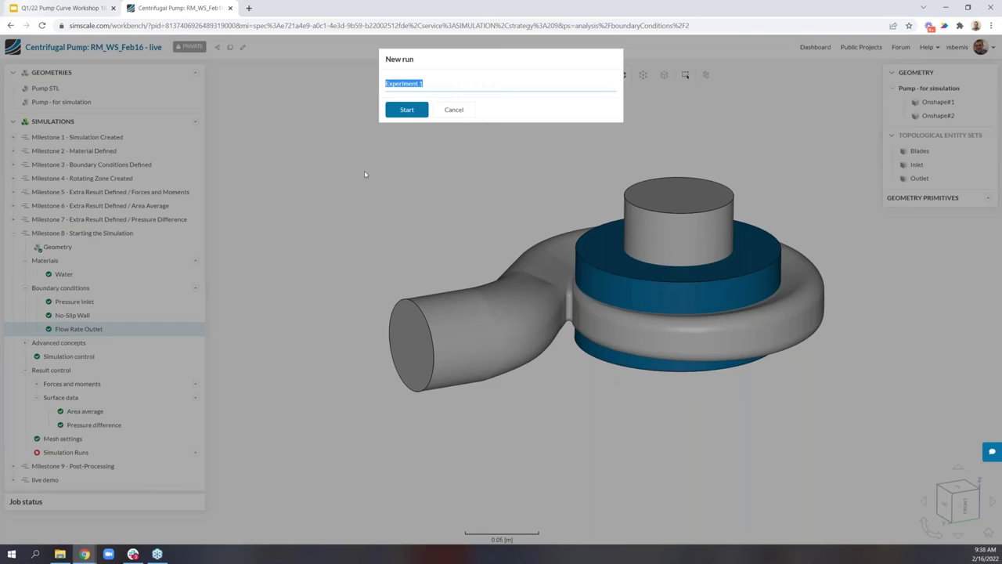
left_click(422, 110)
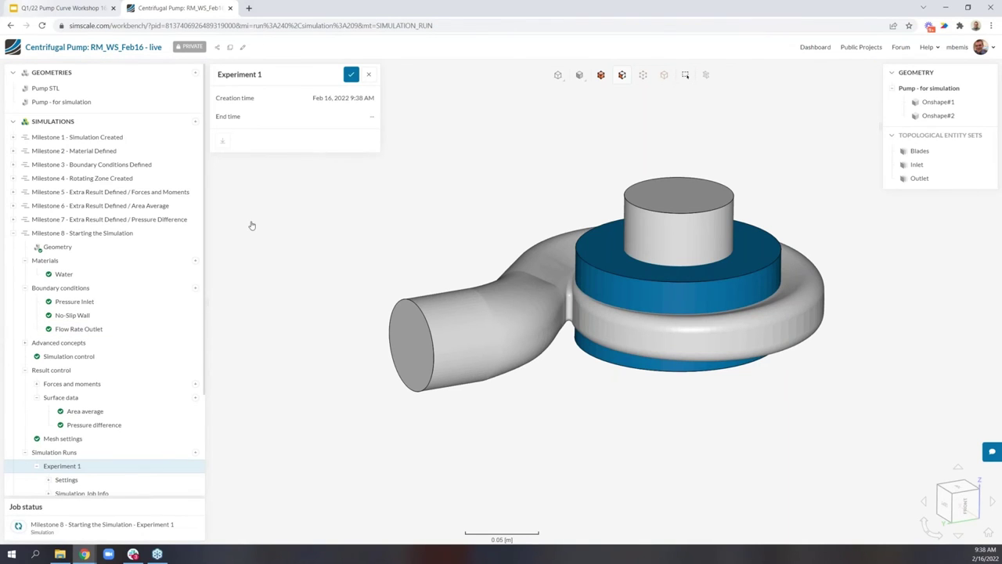
scroll(145, 367, "down", 2)
scroll(145, 365, "down", 1)
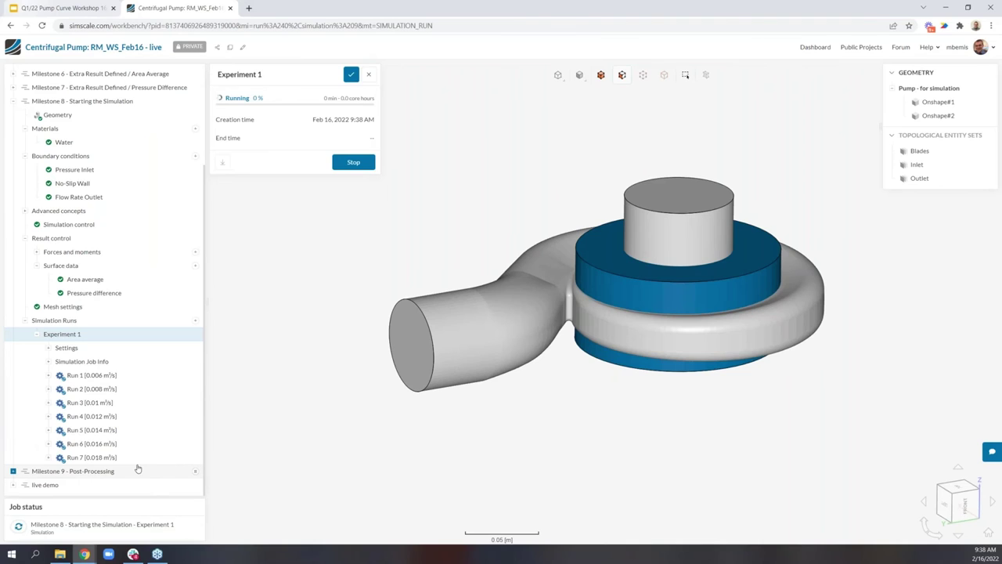
- Check Run 1's job status, then collapse Milestone 8 in the tree
left_click(128, 379)
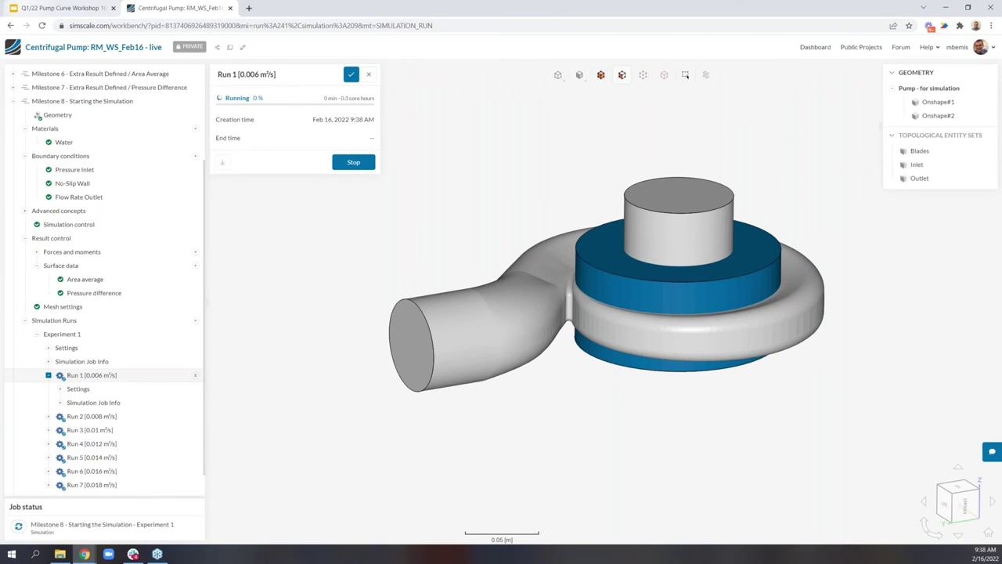
left_click(351, 73)
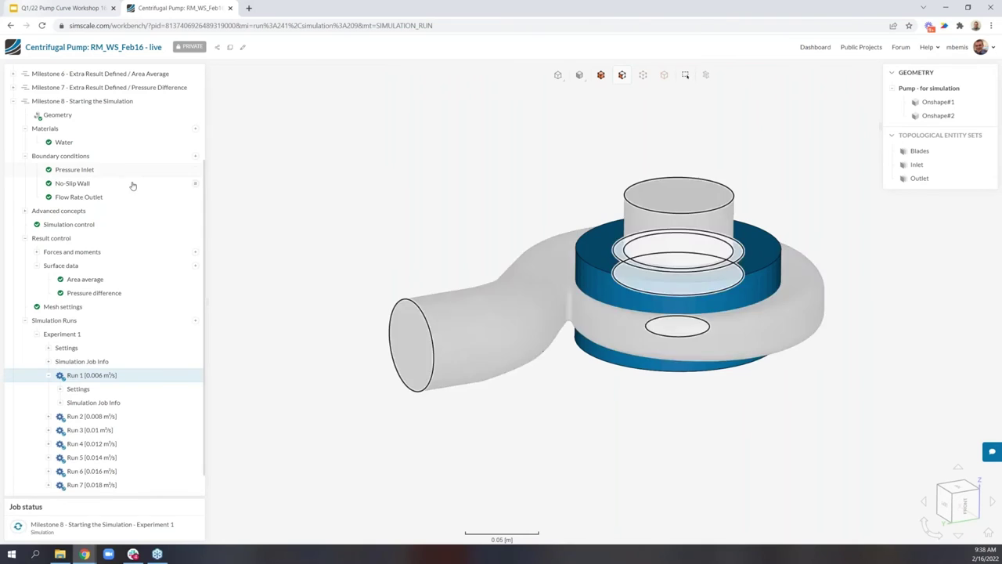
scroll(133, 186, "down", 1)
scroll(78, 180, "up", 3)
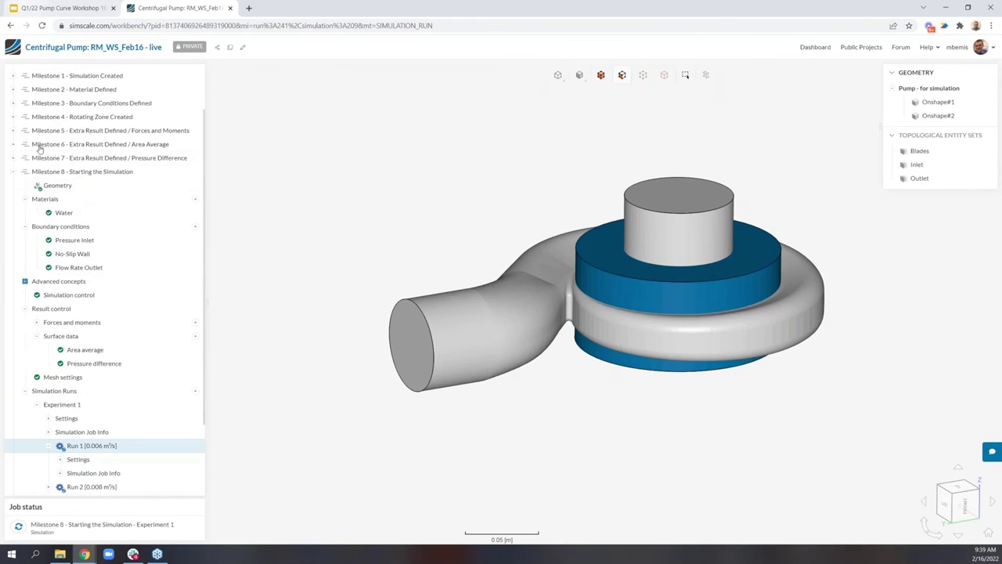
left_click(14, 169)
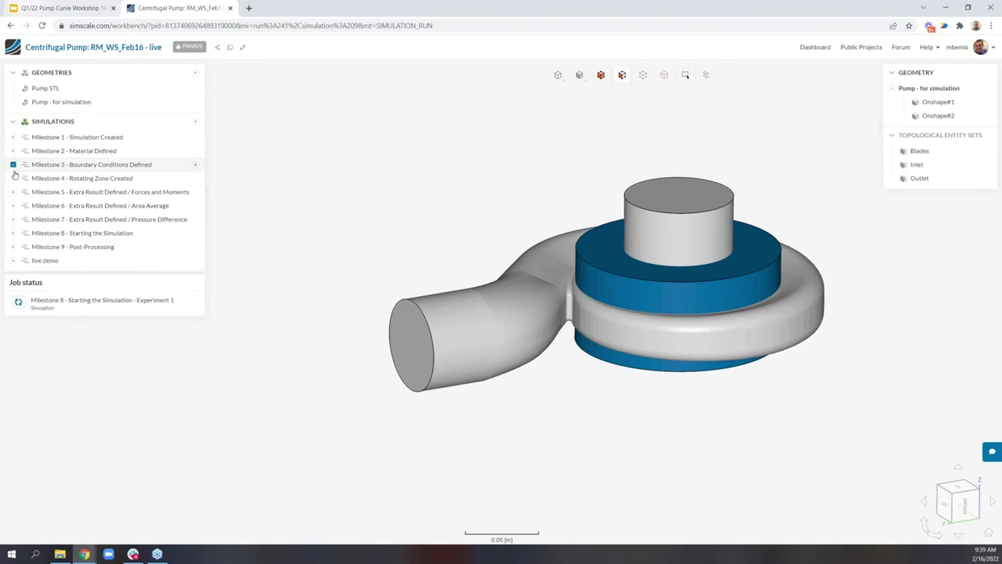
- In Milestone 9, open the Steady-State run's status and expand its Result control Force plot
left_click(13, 247)
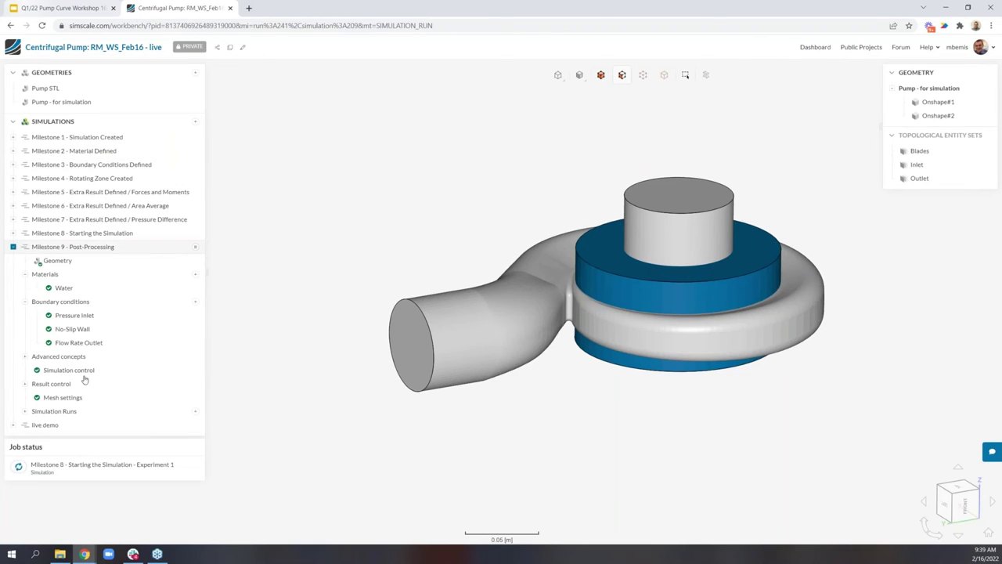
left_click(24, 412)
left_click(75, 438)
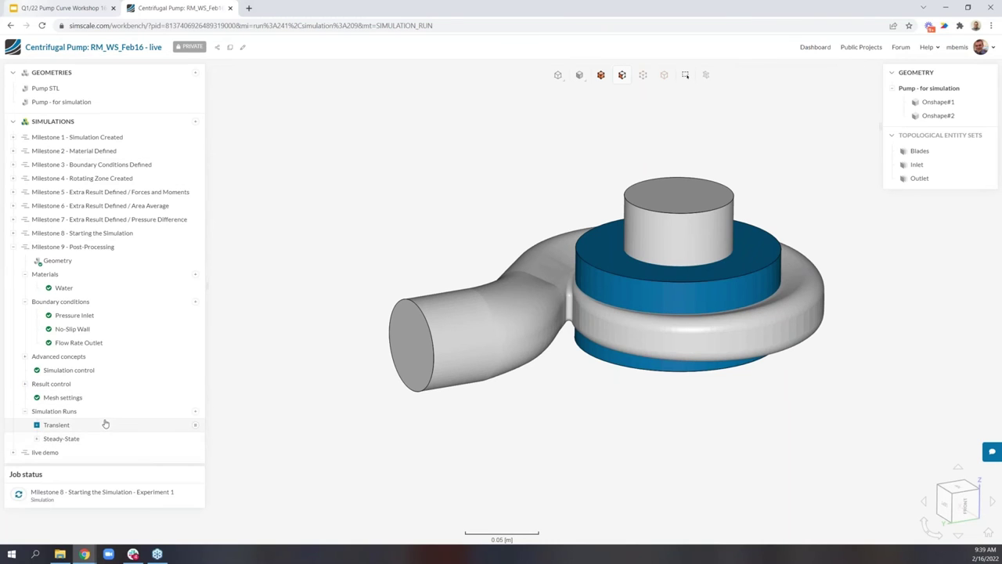
left_click(37, 439)
scroll(74, 430, "down", 2)
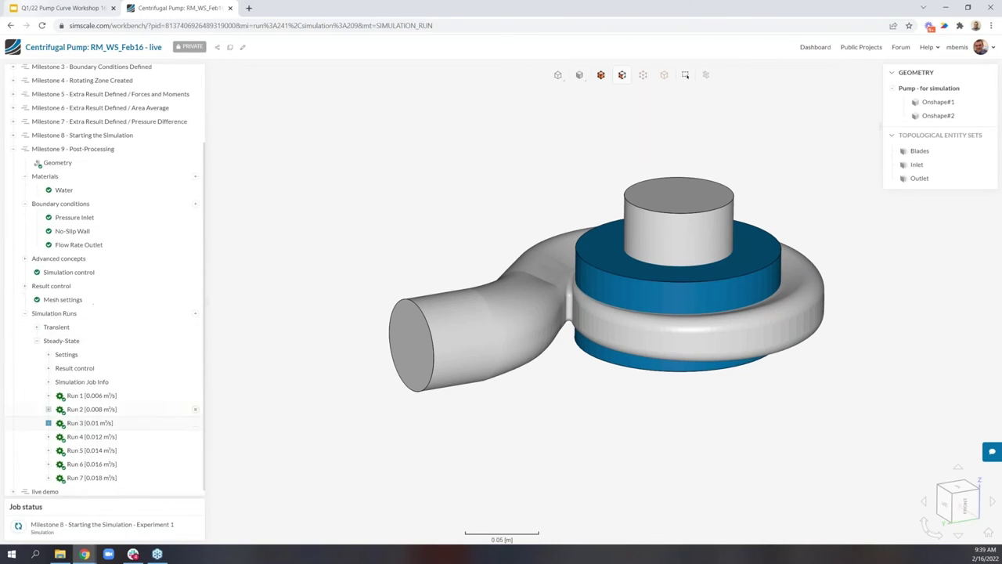
left_click(97, 328)
left_click(95, 342)
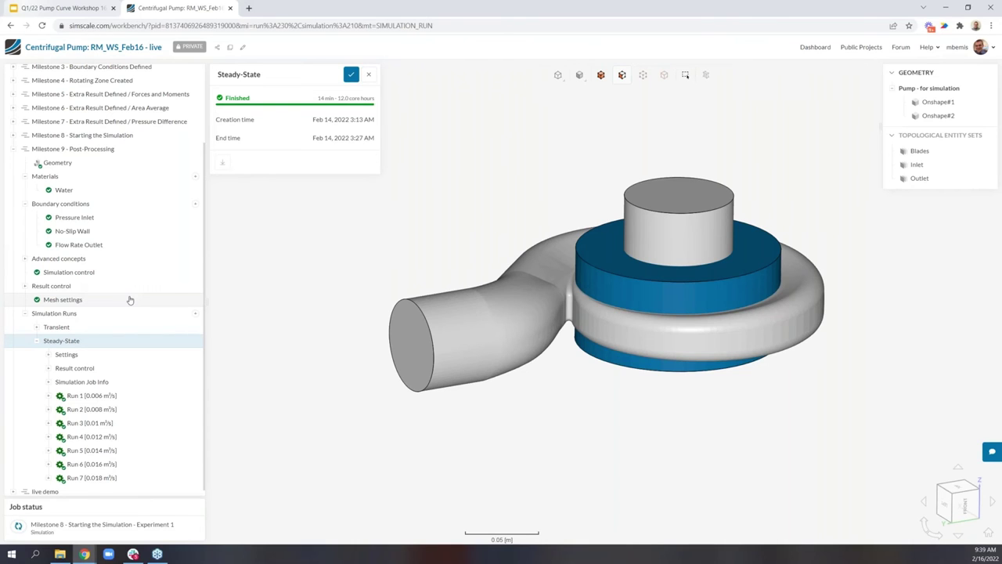
left_click(87, 371)
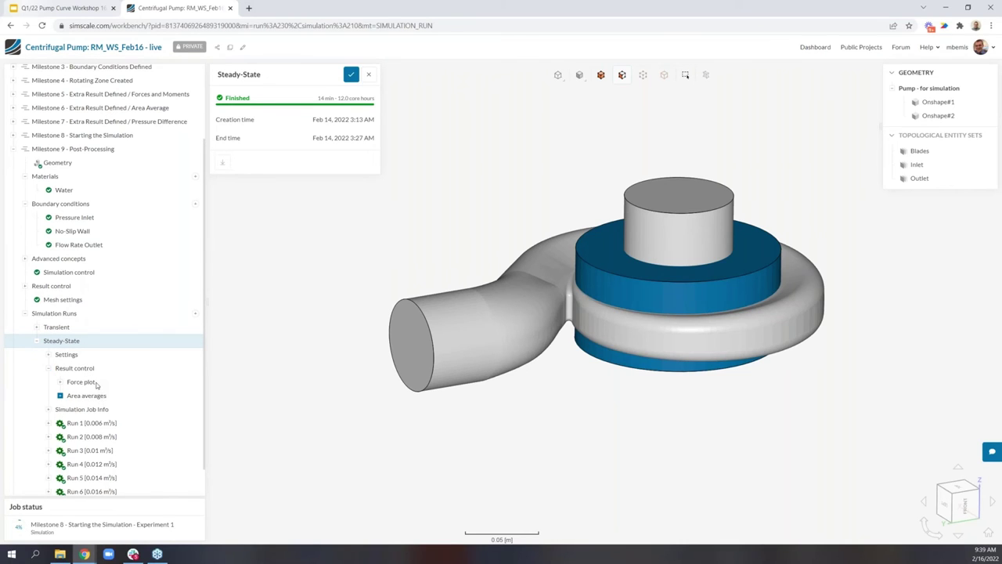
left_click(98, 383)
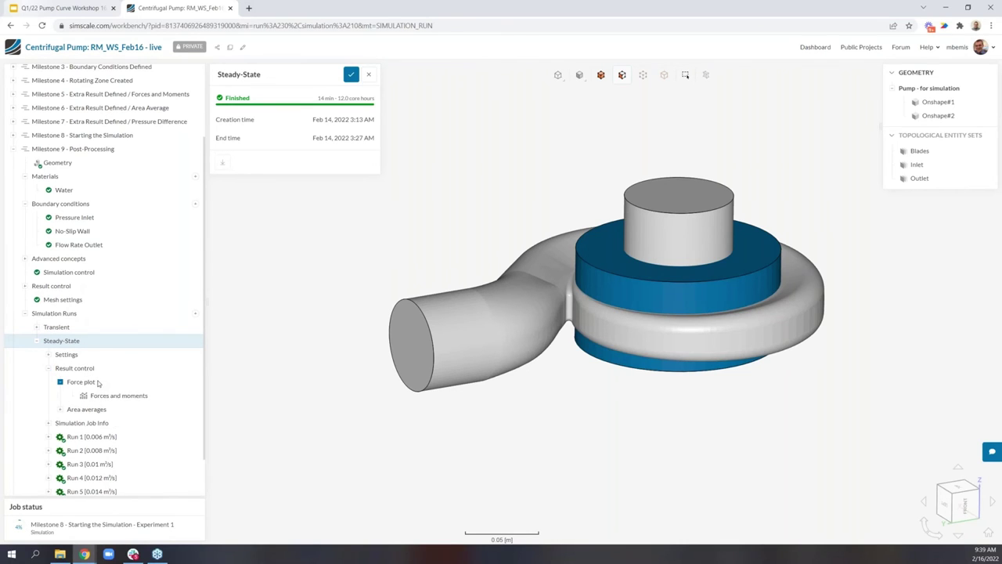
- Open the Forces and moments chart and hide every series except Pressure moment z
left_click(158, 395)
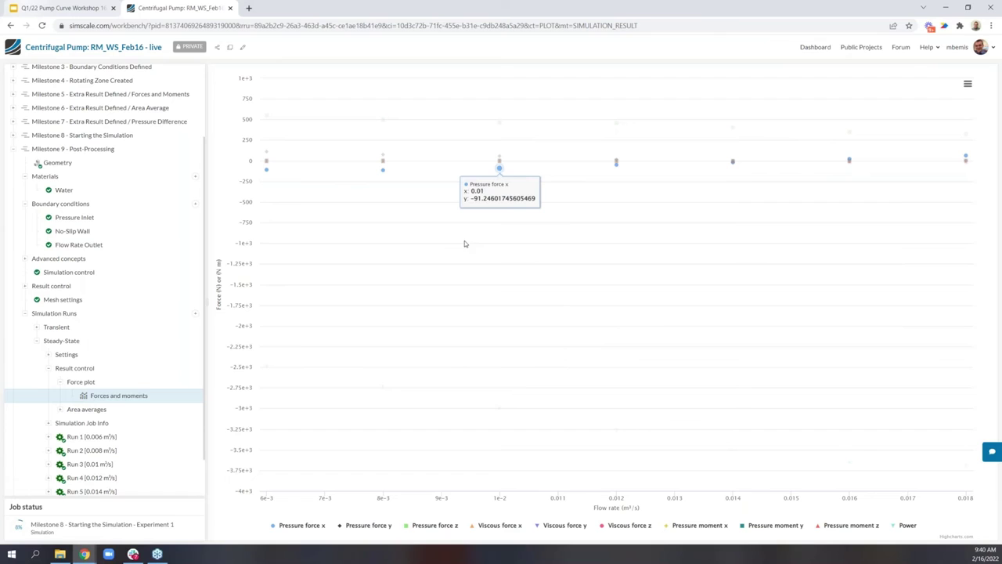
left_click(310, 527)
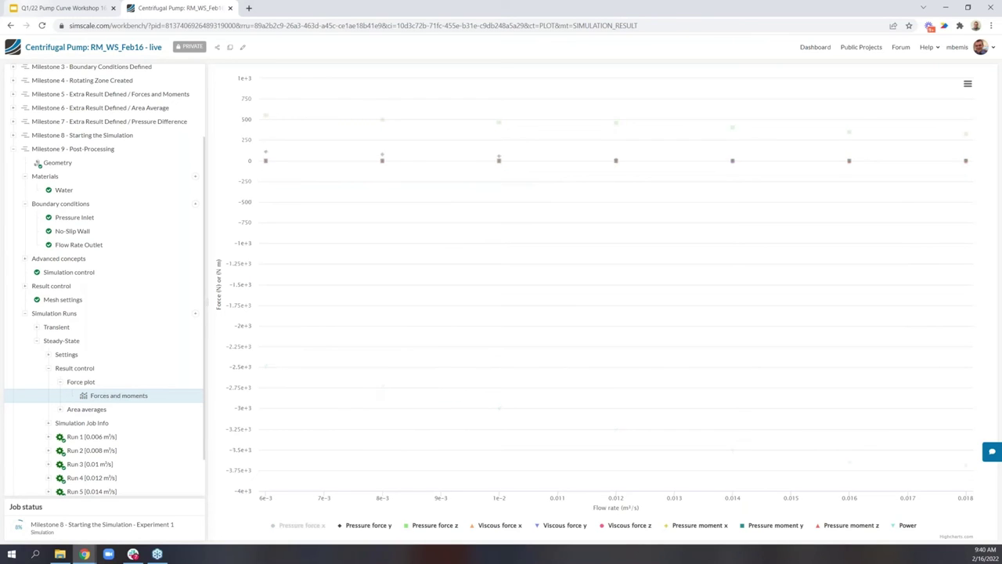
left_click(382, 527)
left_click(431, 527)
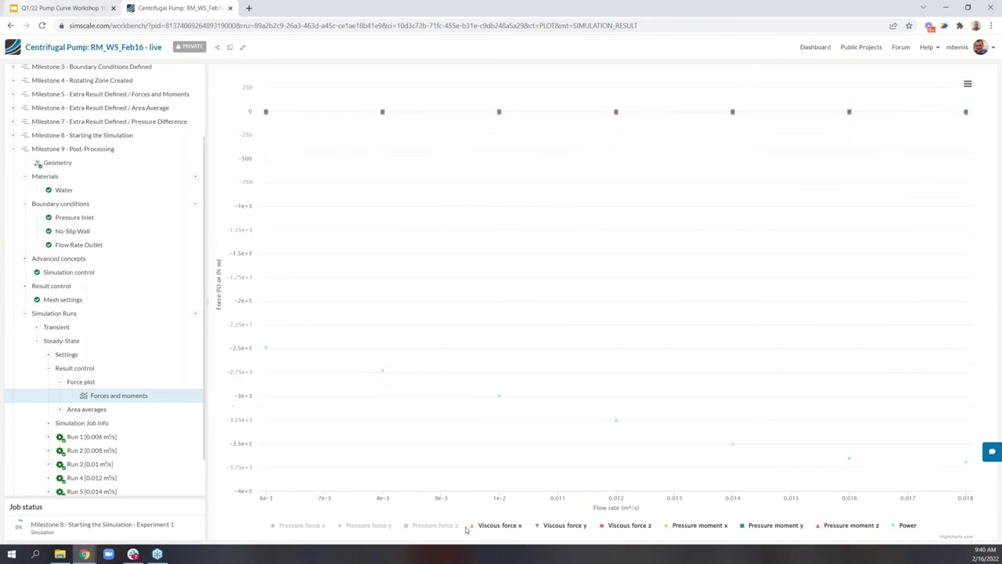
left_click(511, 527)
left_click(561, 527)
left_click(631, 527)
left_click(699, 526)
left_click(776, 526)
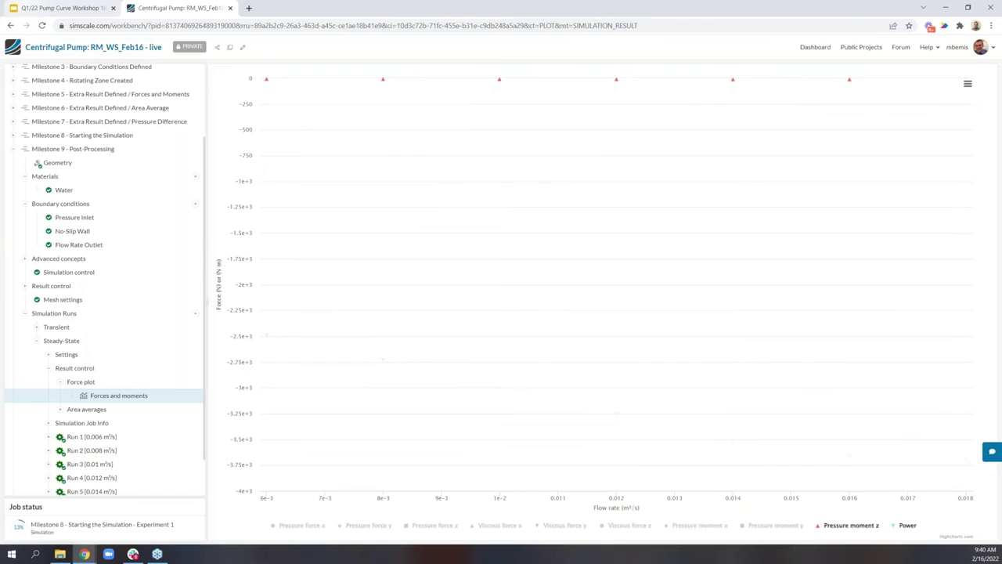
left_click(905, 527)
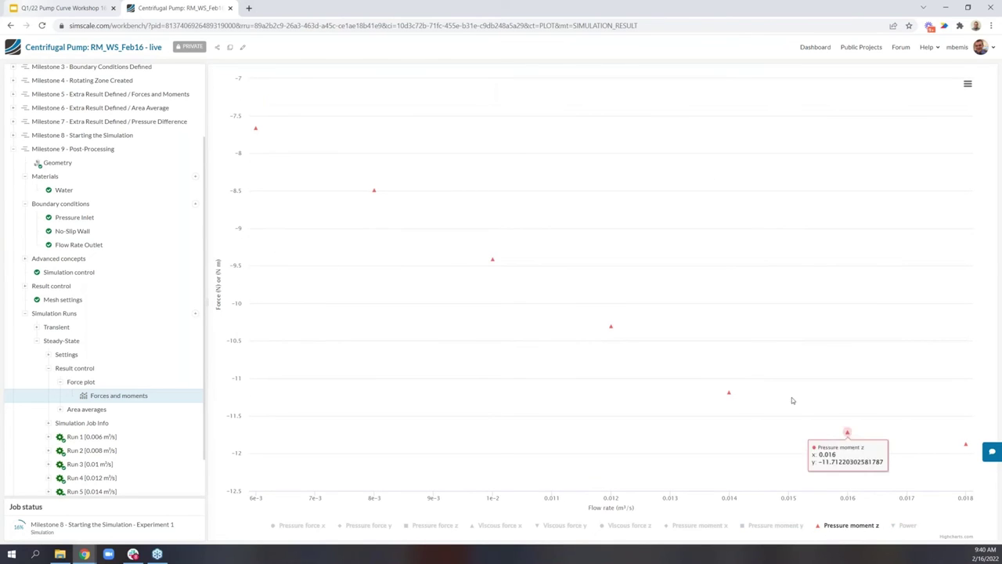
- Hide Pressure moment z as well and expand Area averages
mouse_move(890, 423)
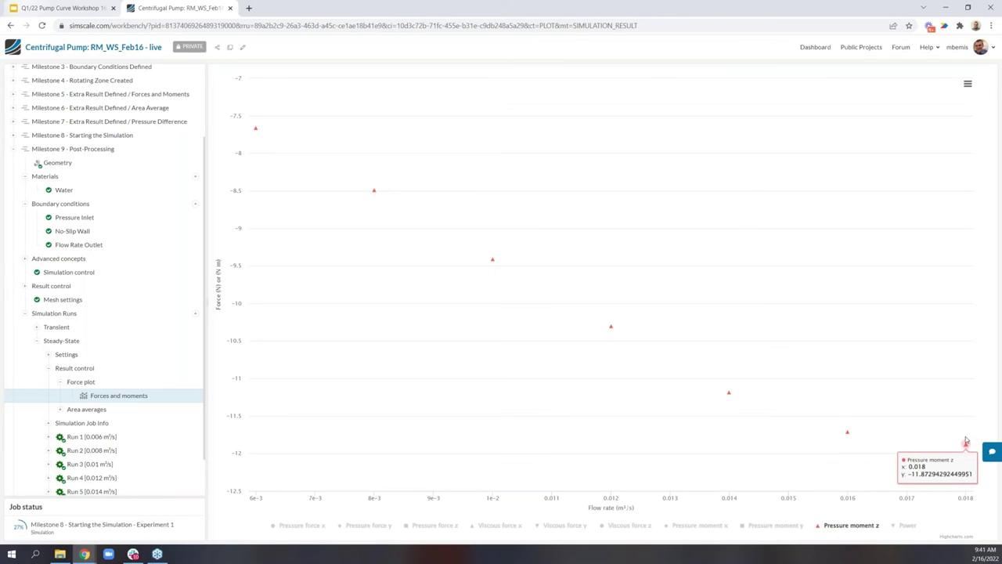
left_click(823, 525)
left_click(82, 409)
- Open the Δp chart under Pressure difference and read its points, 2.23e+5 Pa down to 1.55e+5 Pa
left_click(114, 439)
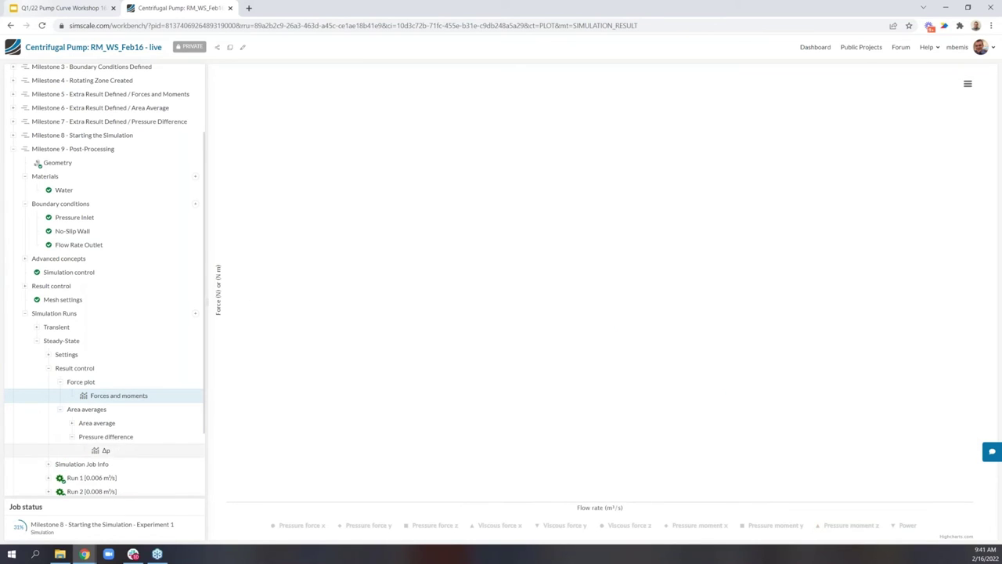
left_click(120, 452)
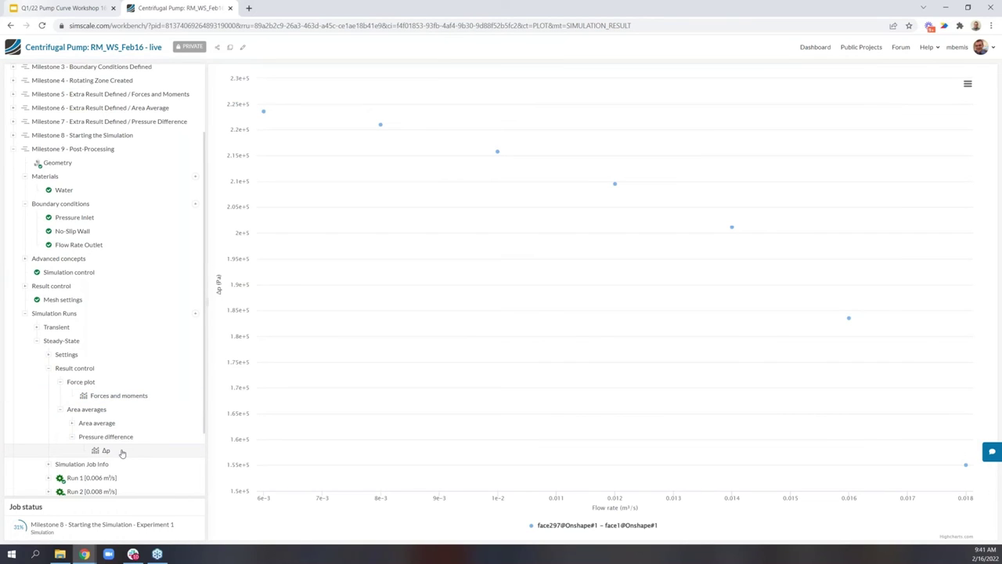
mouse_move(248, 139)
mouse_move(377, 117)
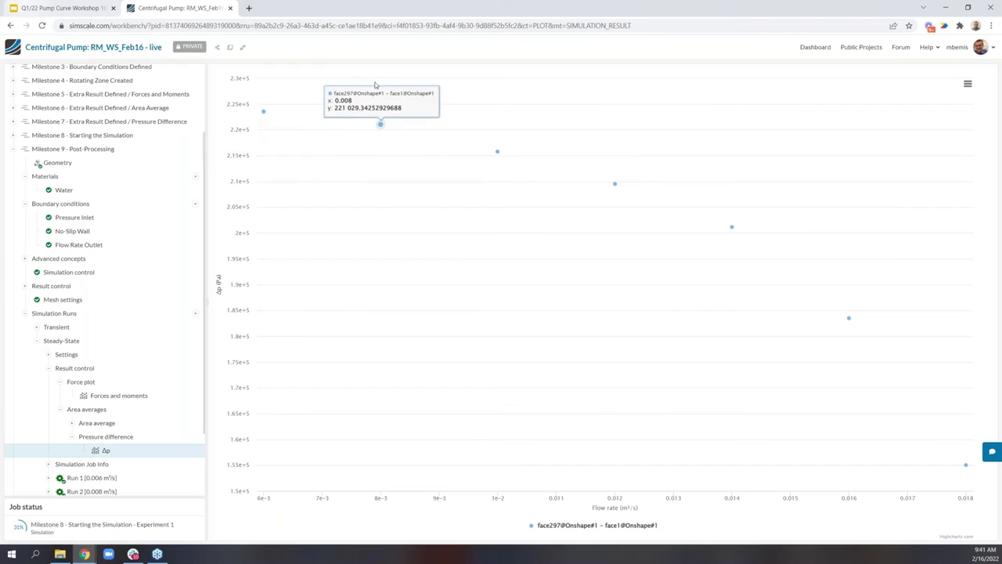
mouse_move(306, 92)
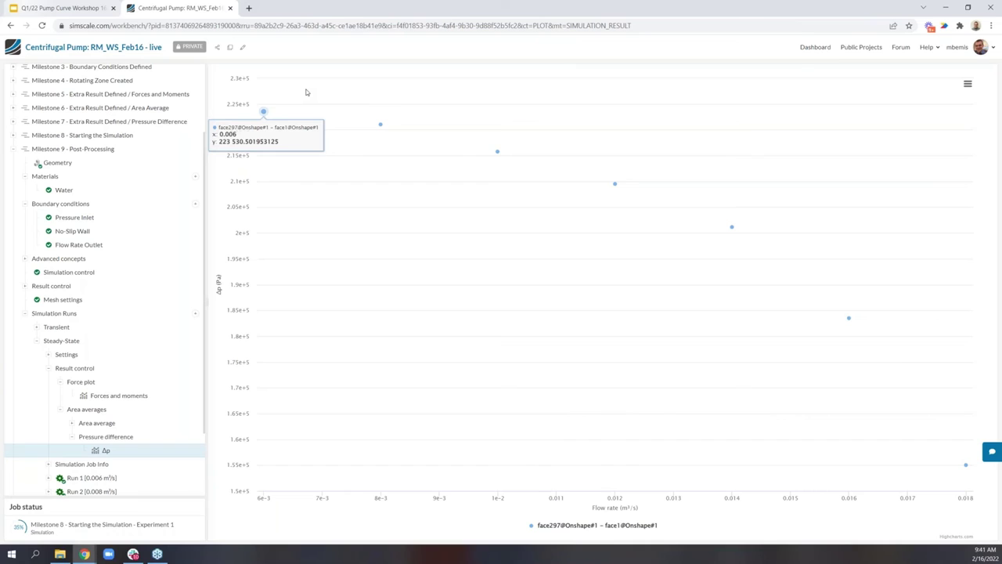
mouse_move(941, 429)
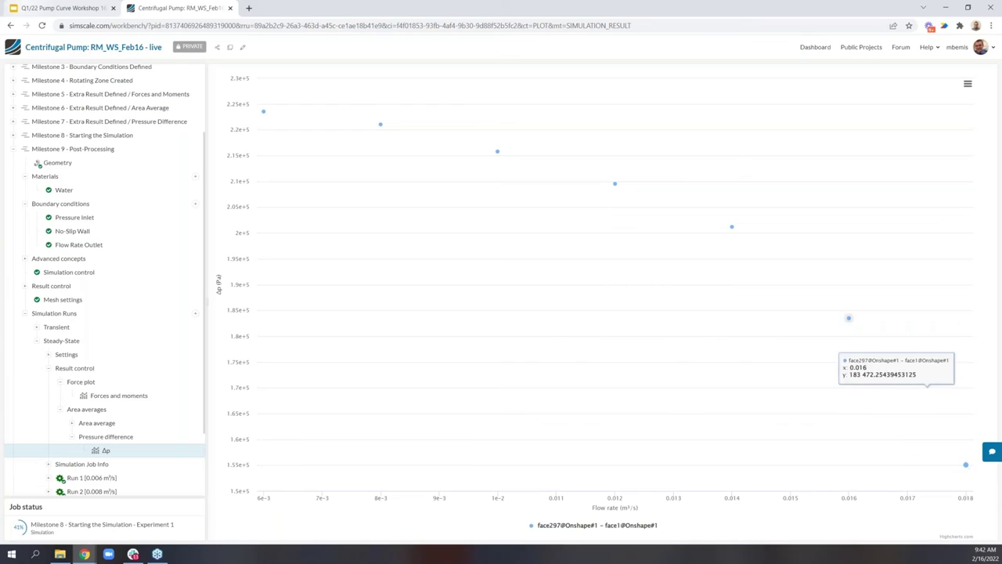
scroll(99, 451, "down", 2)
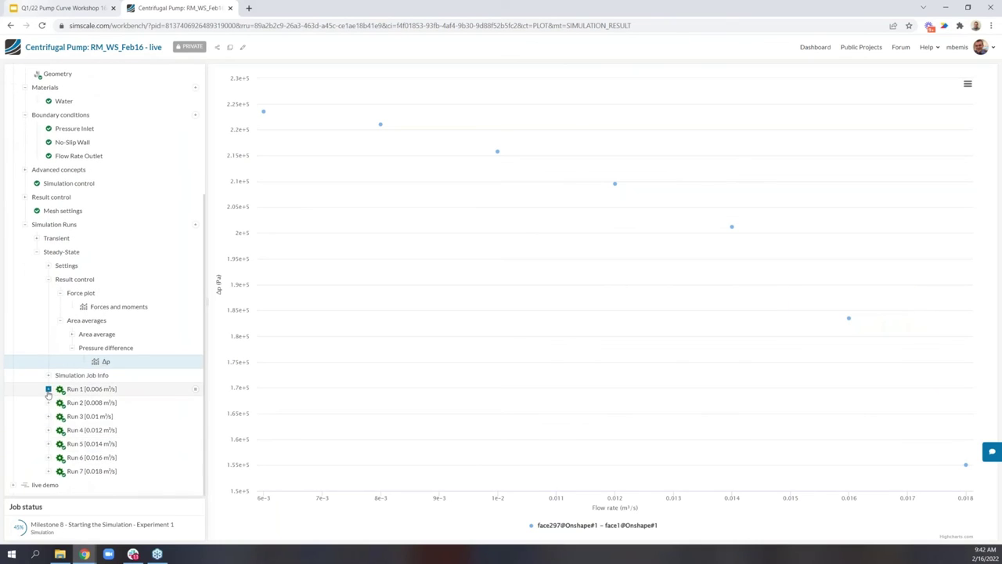
- Open the Forces and moments plot under Run 1 [0.006 m³/s] Force plot
left_click(48, 388)
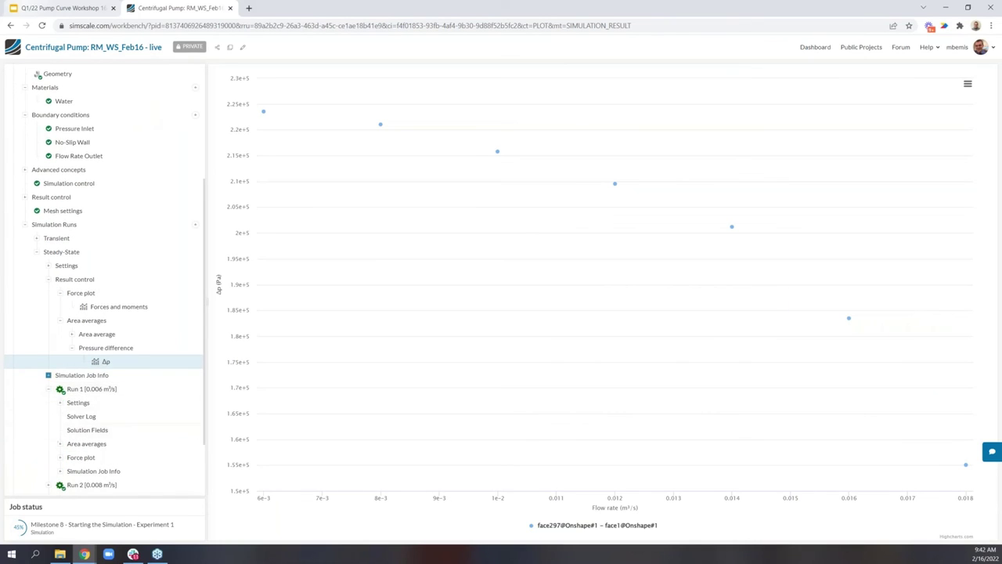
scroll(96, 345, "down", 1)
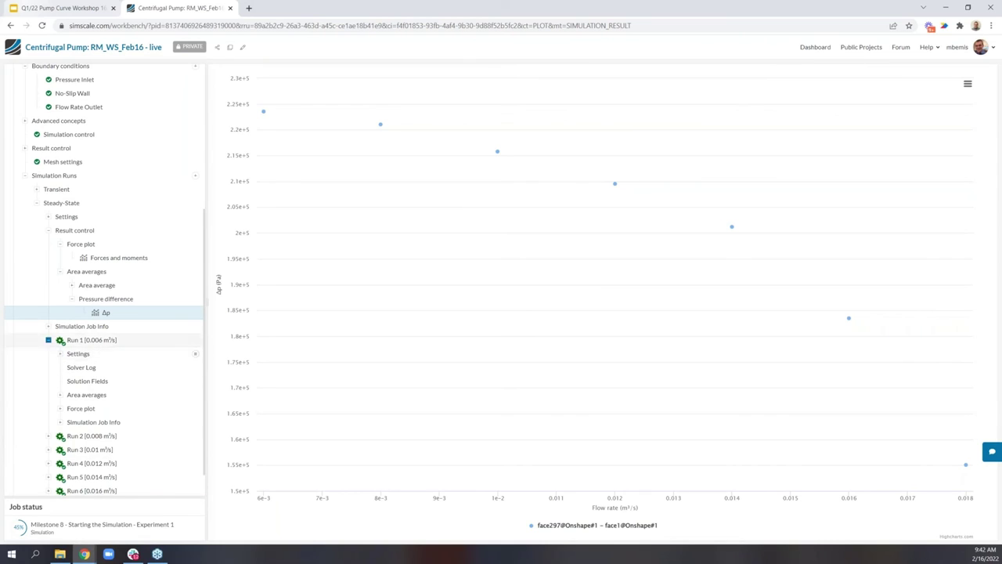
left_click(89, 408)
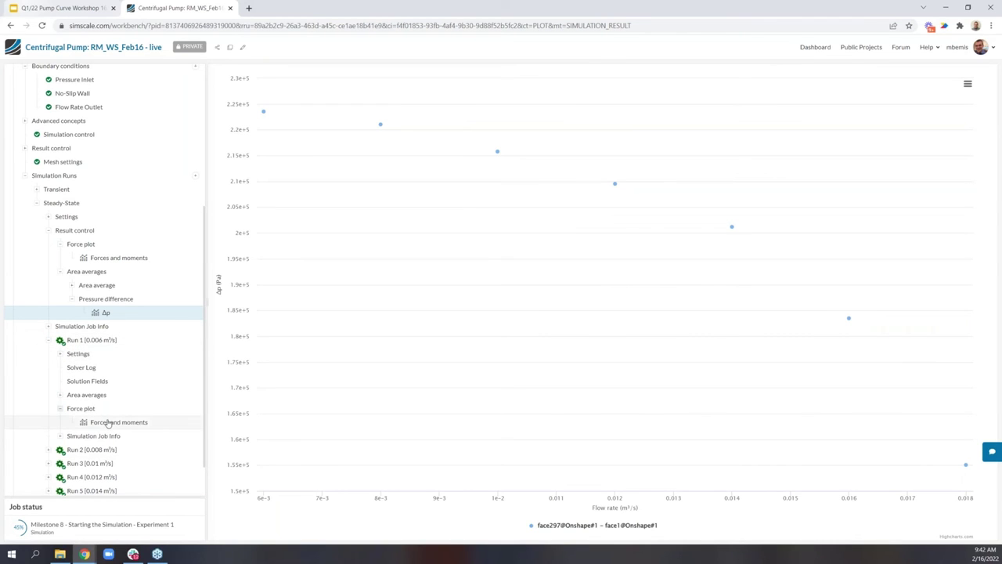
left_click(110, 422)
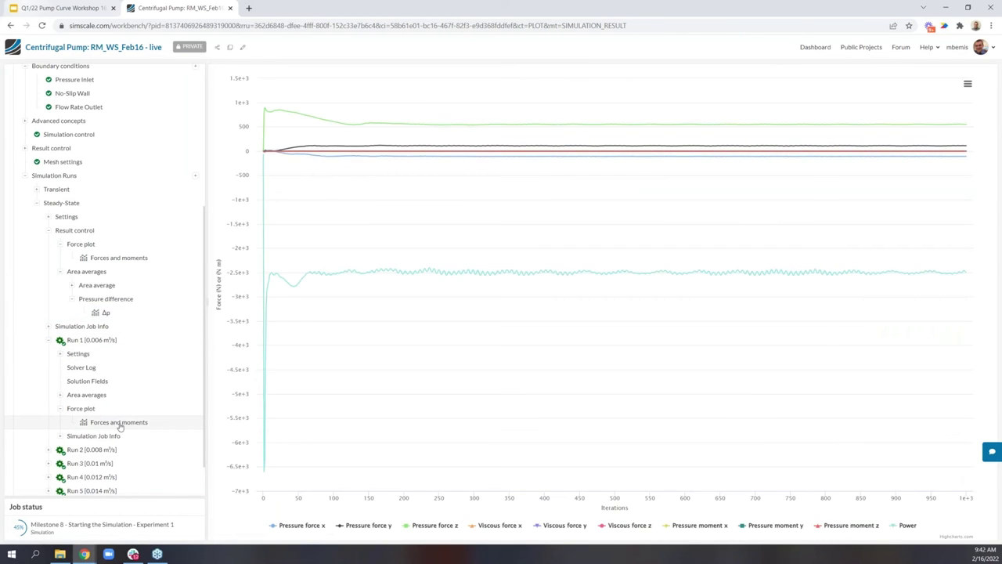
- Hide all plot curves, then show only Pressure moment z and Power
left_click(300, 525)
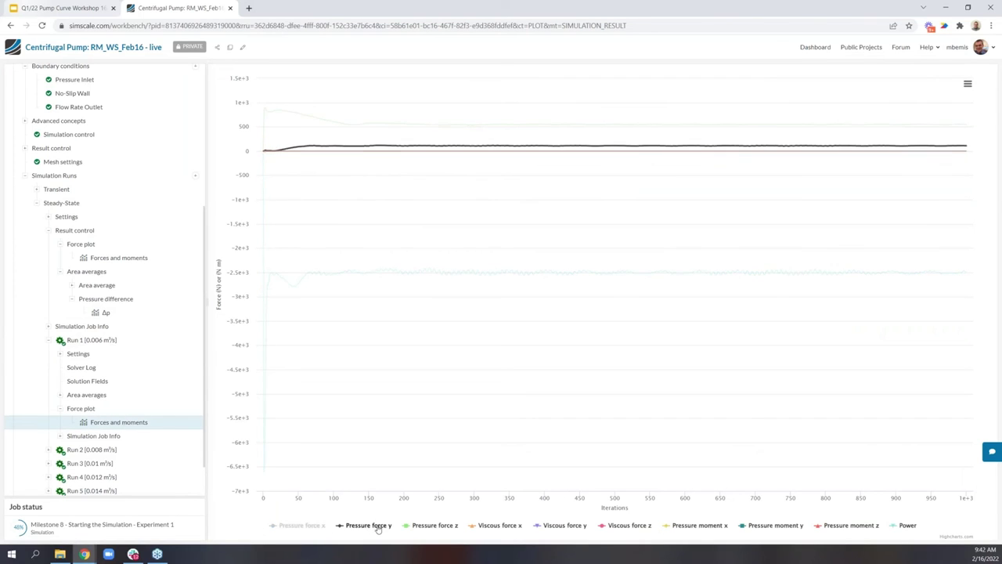
left_click(366, 525)
left_click(432, 525)
left_click(509, 526)
left_click(567, 525)
left_click(622, 527)
left_click(693, 526)
left_click(771, 527)
left_click(853, 527)
left_click(907, 526)
left_click(853, 525)
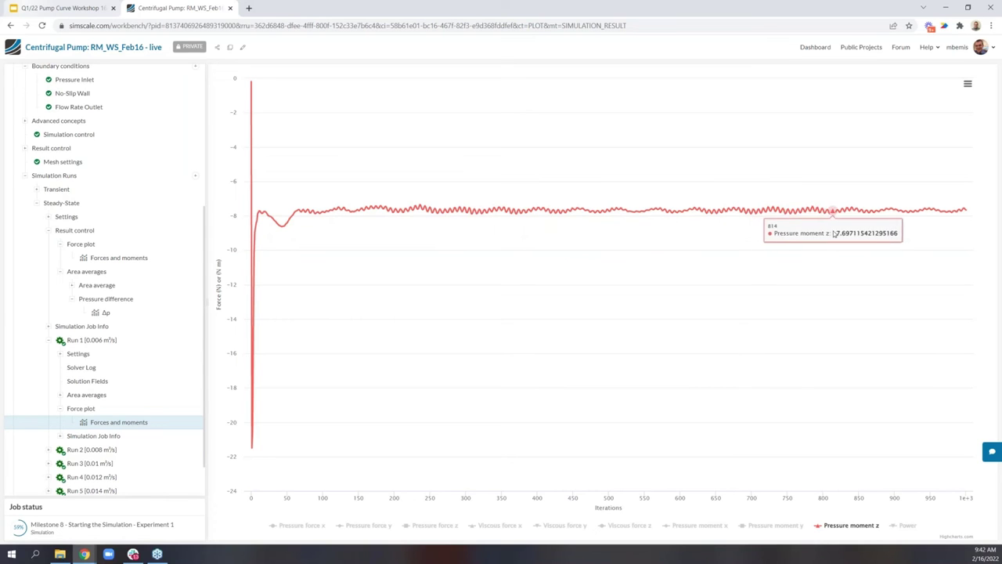
left_click(904, 527)
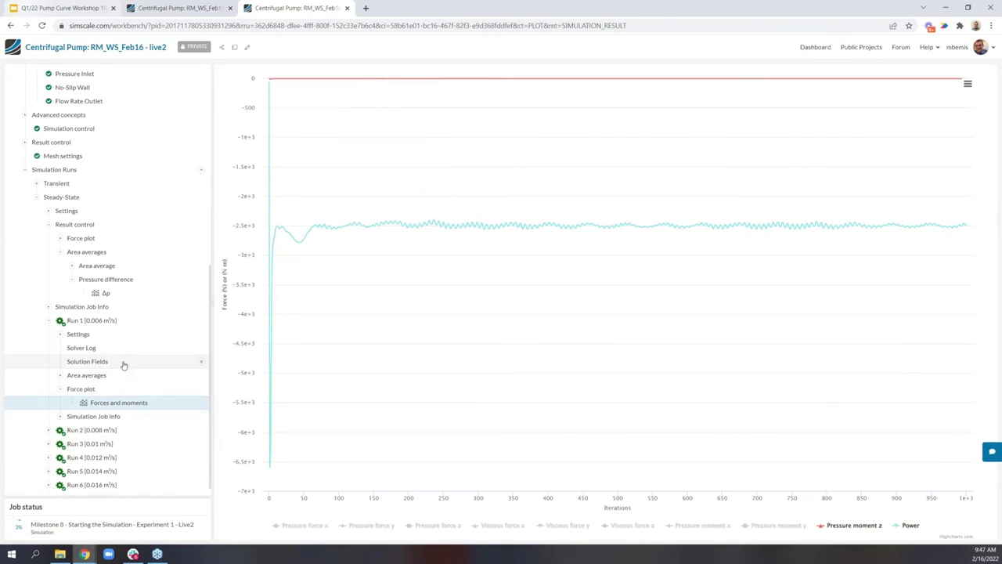
- Open Run 1's solution fields and switch off Cutting Plane 1 to show velocity magnitude (0–23.84 m/s)
left_click(123, 365)
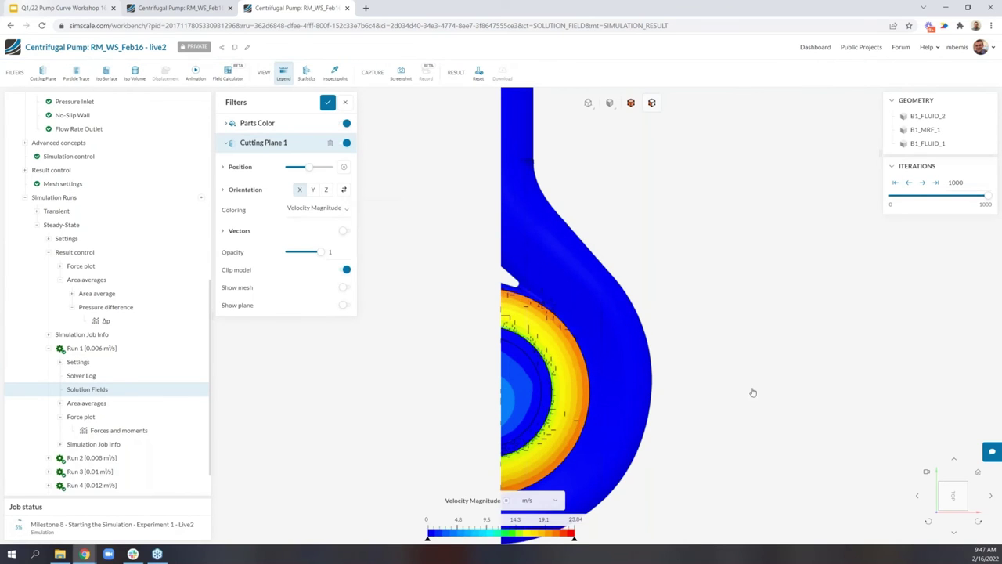
left_click_drag(474, 305, 851, 282)
left_click_drag(608, 439, 742, 447)
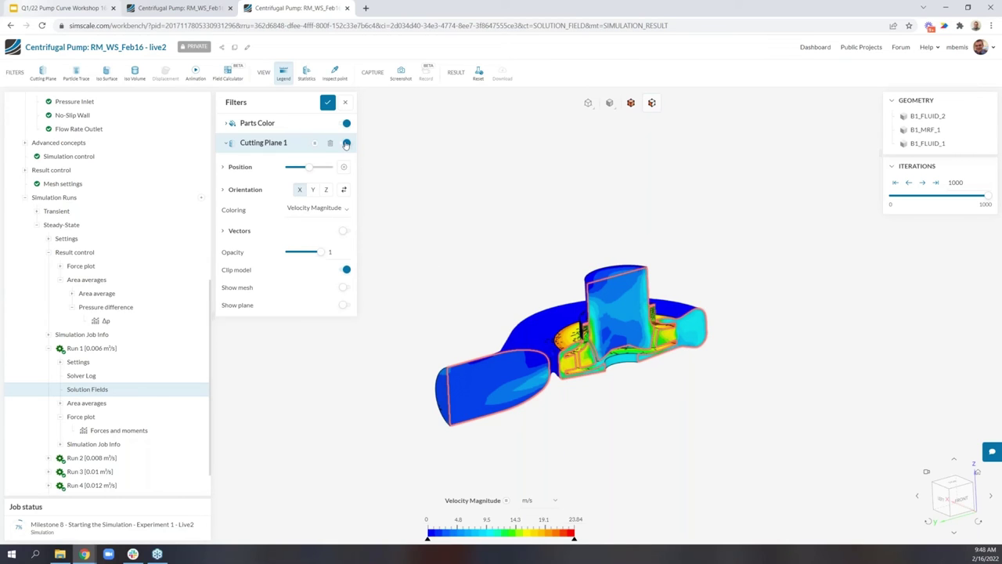
left_click(346, 144)
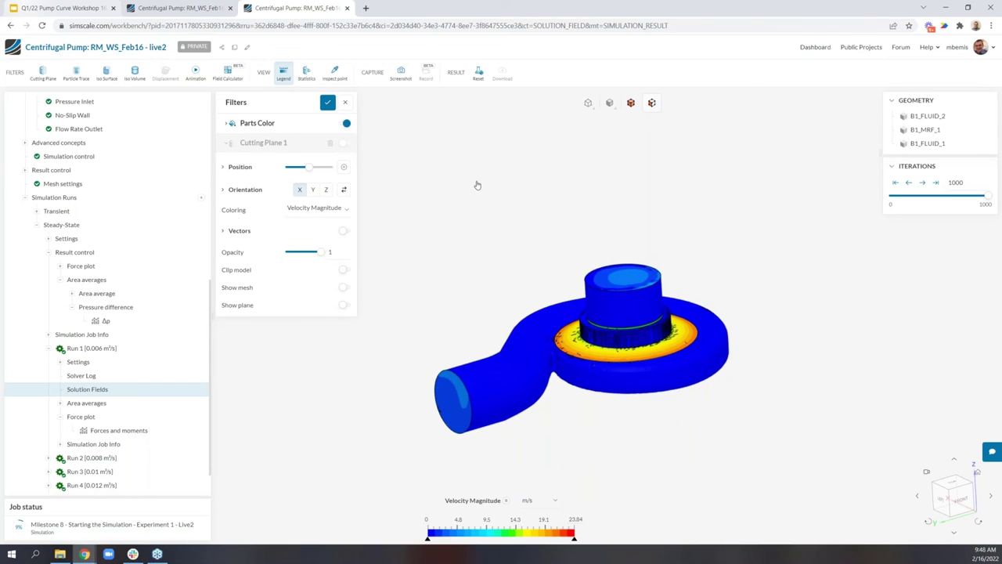
- Colour the pump parts by Pressure (−2.027e+5 to 2.825e+5 Pa)
left_click(259, 124)
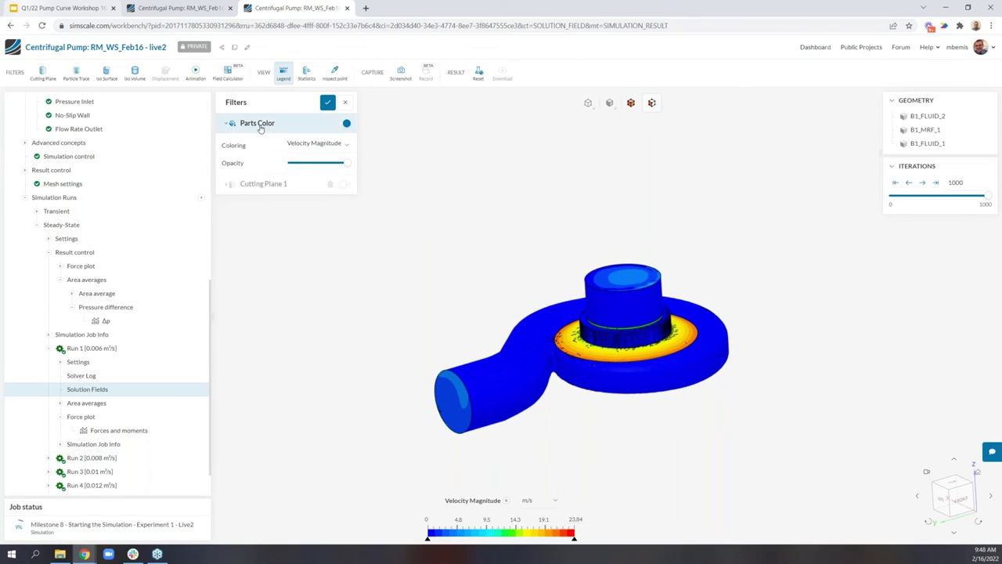
left_click(508, 501)
left_click(541, 467)
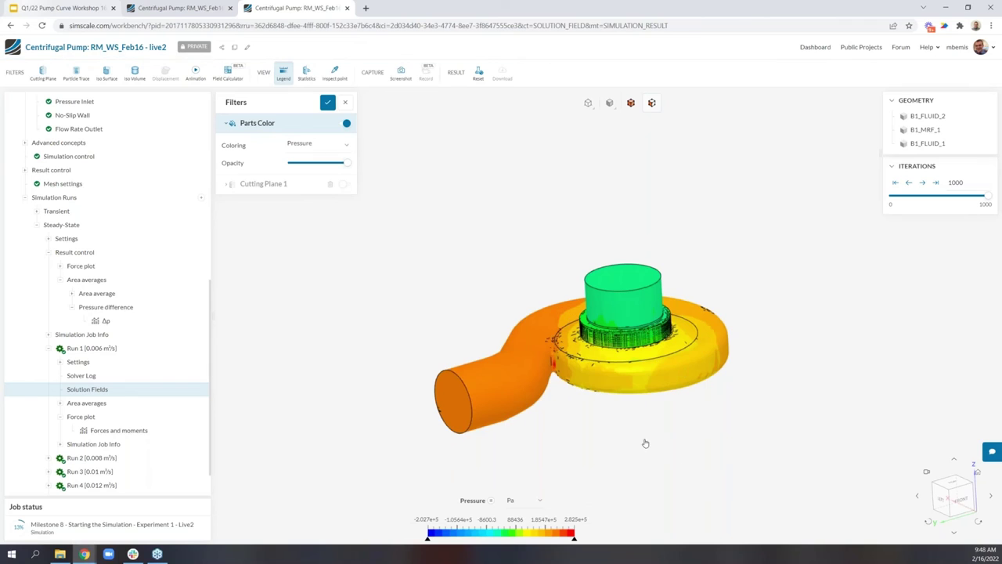
left_click_drag(660, 444, 633, 432)
left_click_drag(646, 475, 656, 508)
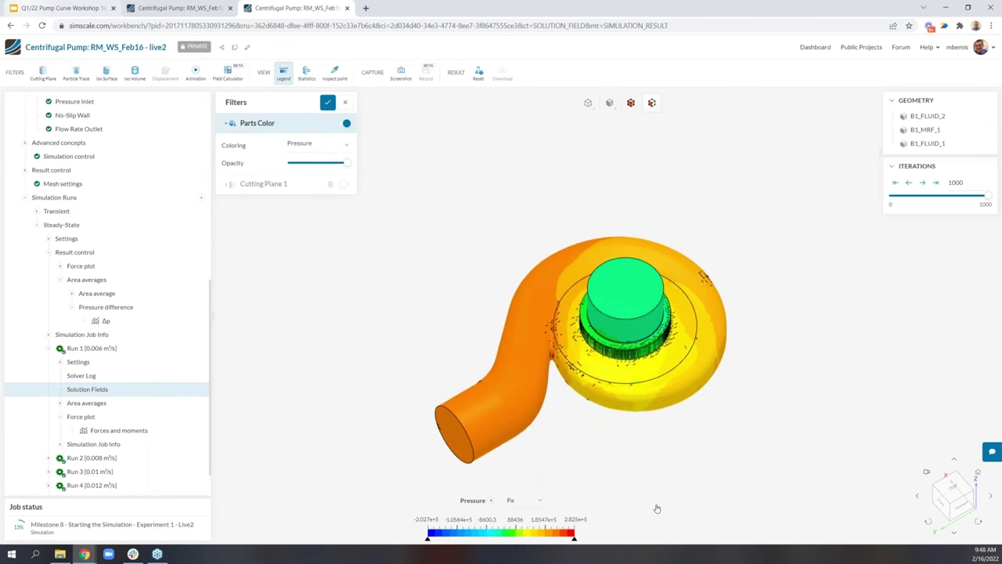
- Enable Inspect point and read the pressure at the impeller centre
left_click(335, 73)
left_click(627, 288)
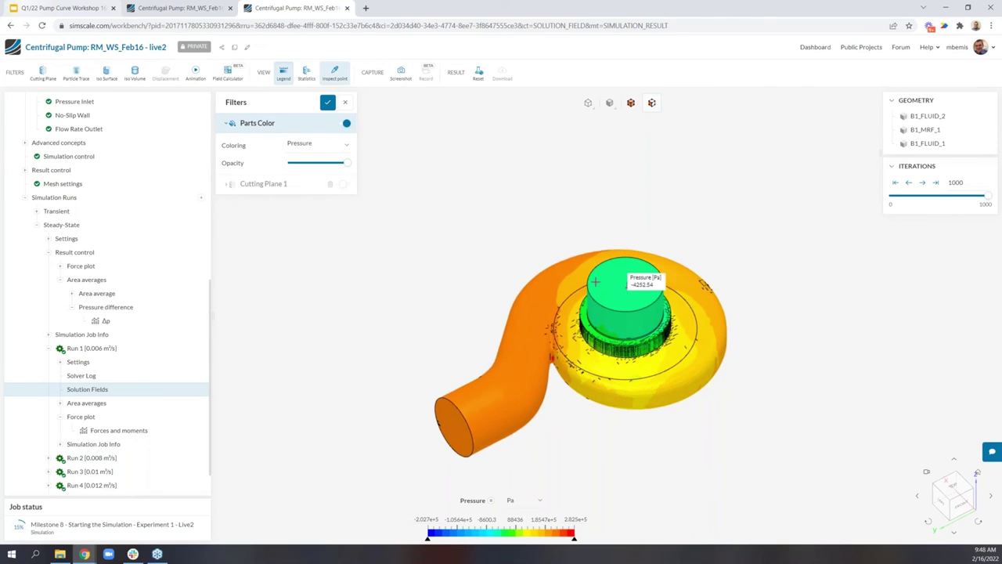
left_click_drag(437, 247, 431, 297)
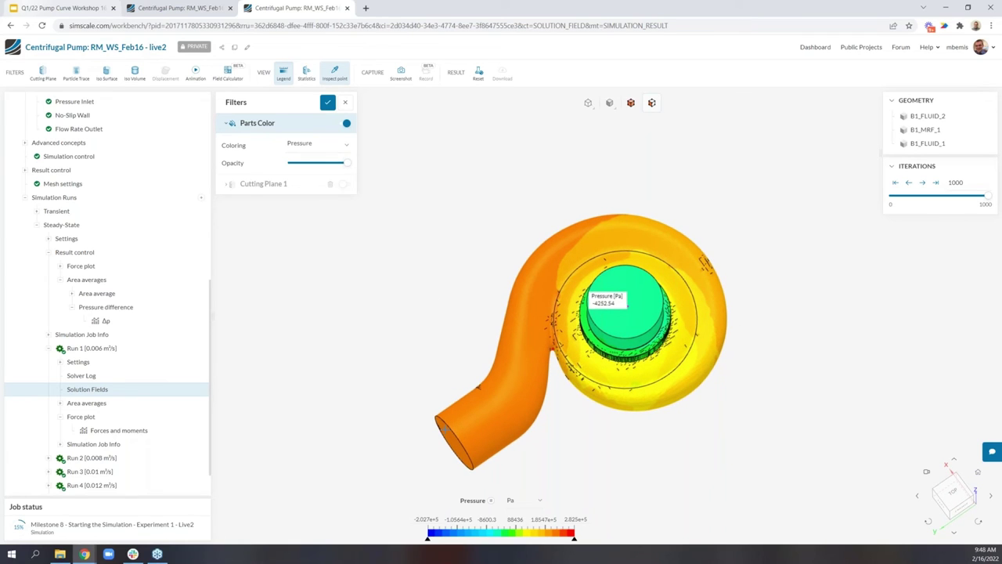
mouse_move(442, 390)
left_mouse_down()
mouse_move(441, 344)
mouse_move(436, 384)
left_mouse_up()
left_click_drag(792, 454, 644, 302)
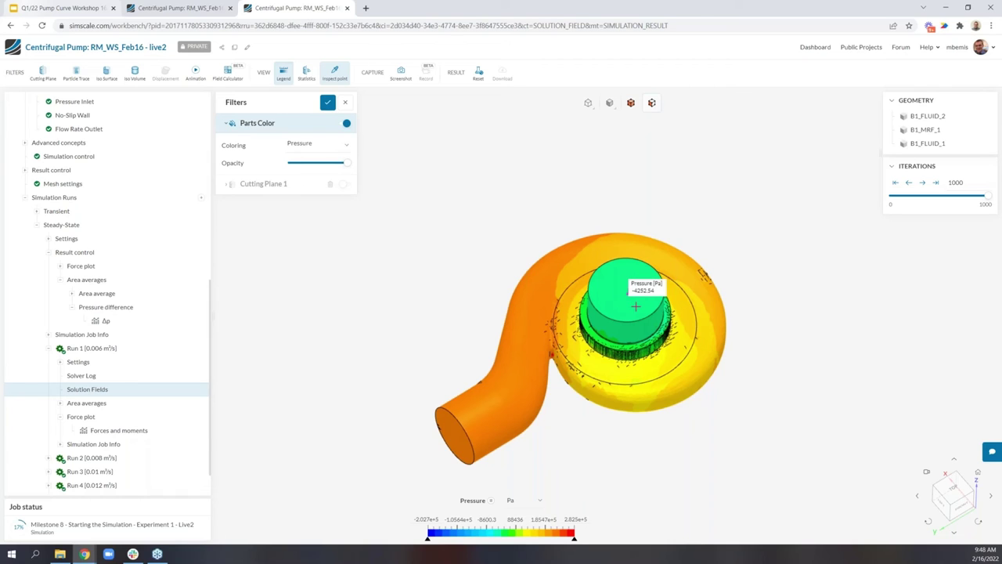
scroll(635, 292, "up", 1)
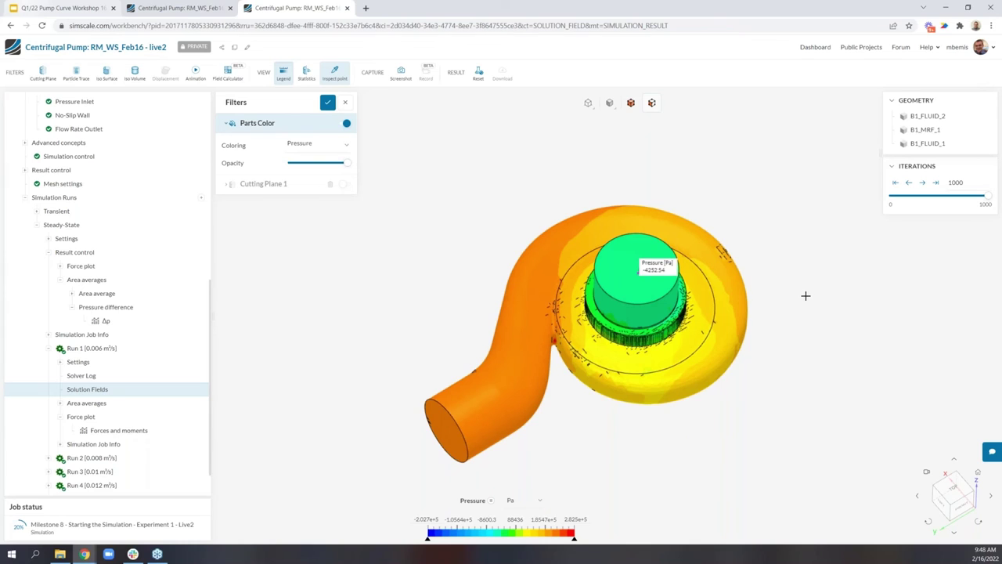
scroll(805, 297, "up", 1)
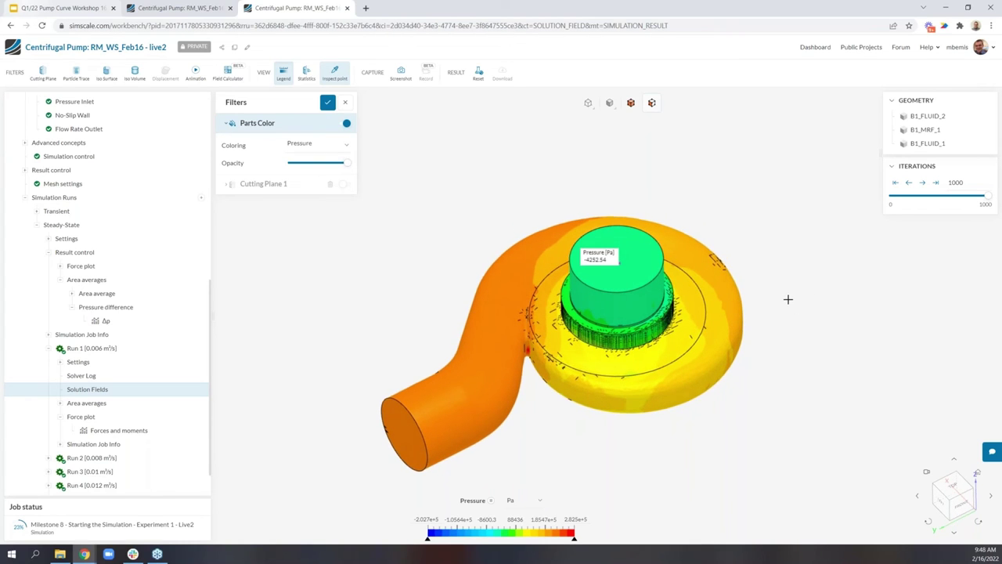
left_click_drag(792, 298, 794, 310)
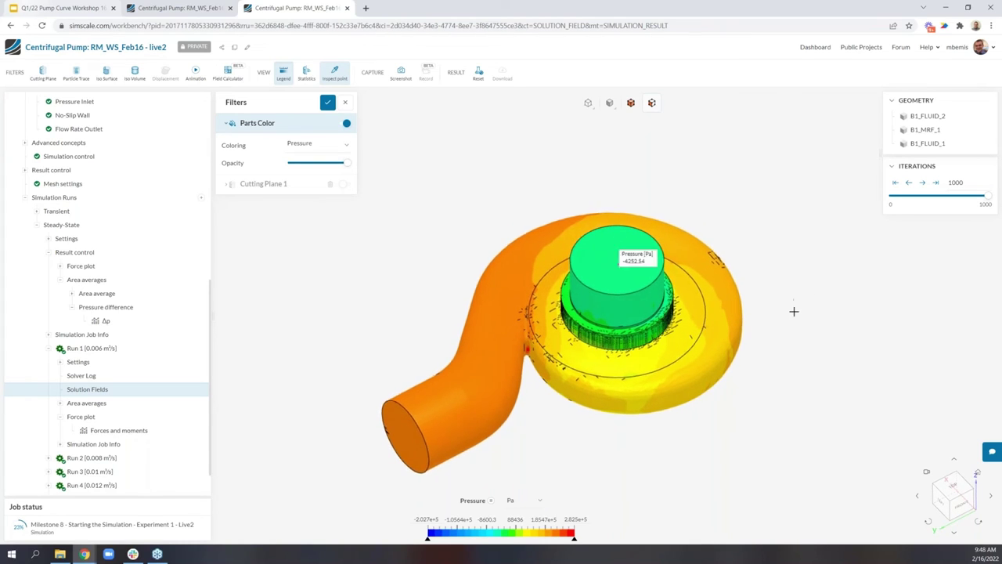
- From the TOP view, probe pressures on the outer volute and inlet pipe, then clear the probe
left_click(956, 490)
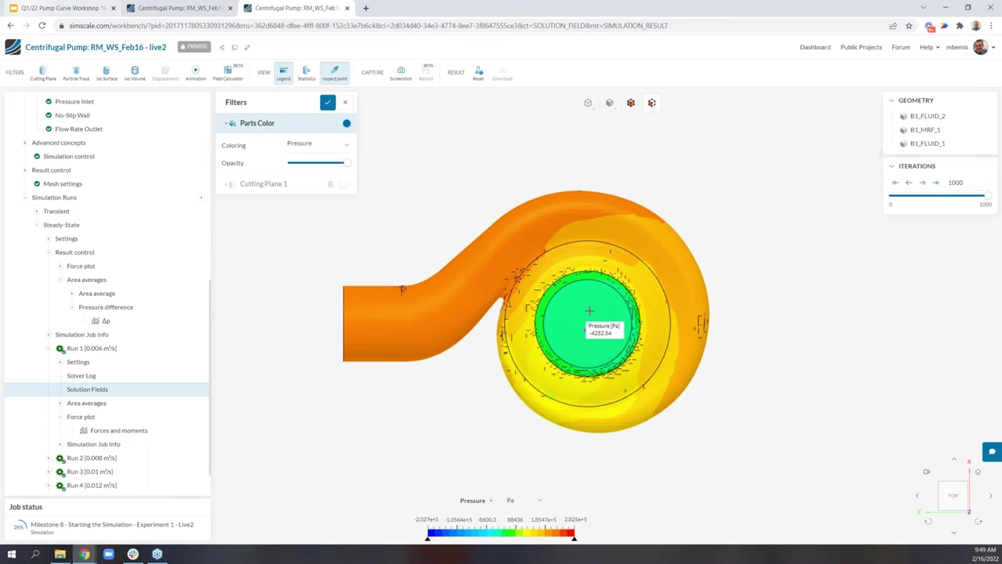
scroll(670, 253, "up", 2)
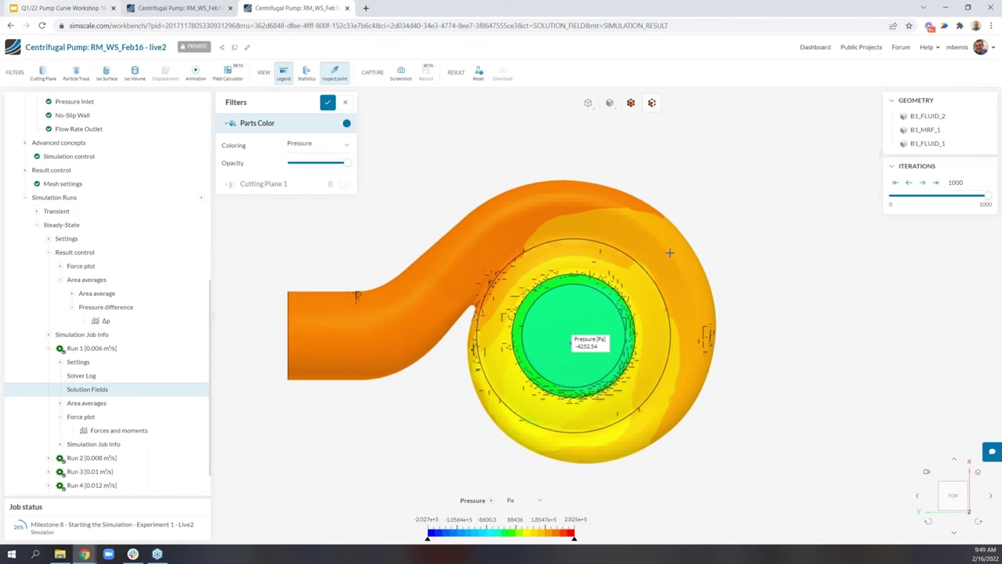
left_click(623, 233)
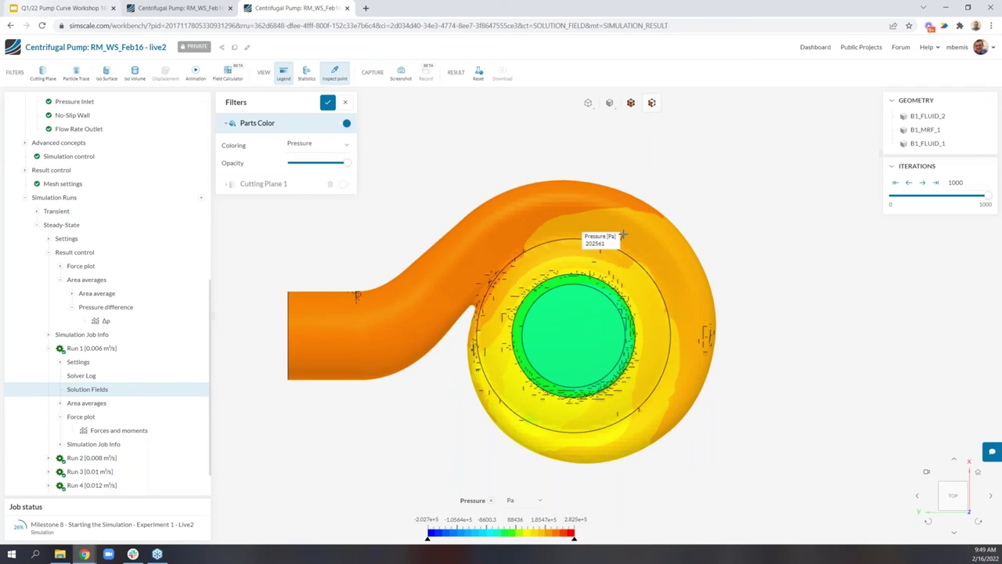
left_click(532, 207)
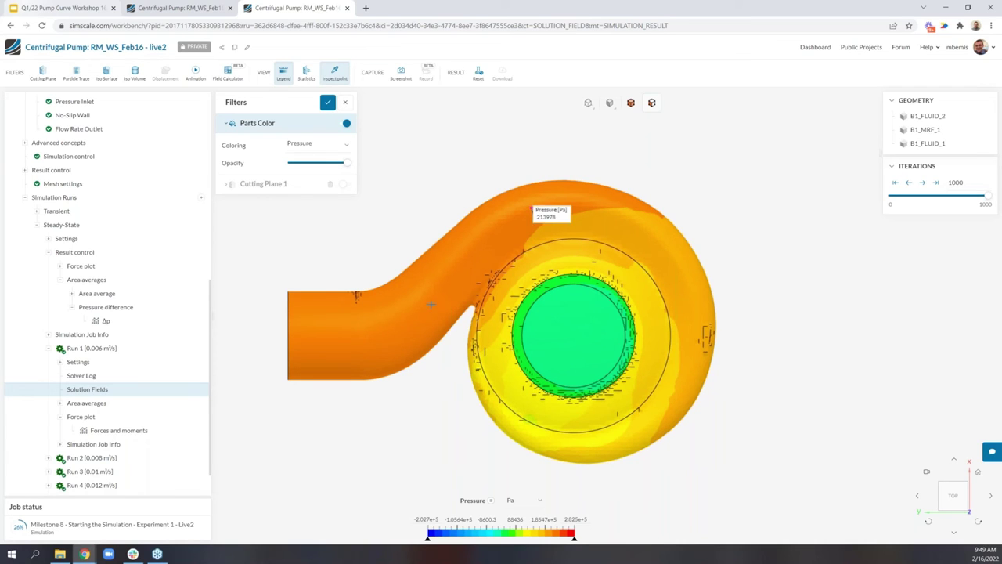
left_click(369, 340)
left_click_drag(415, 406, 380, 292)
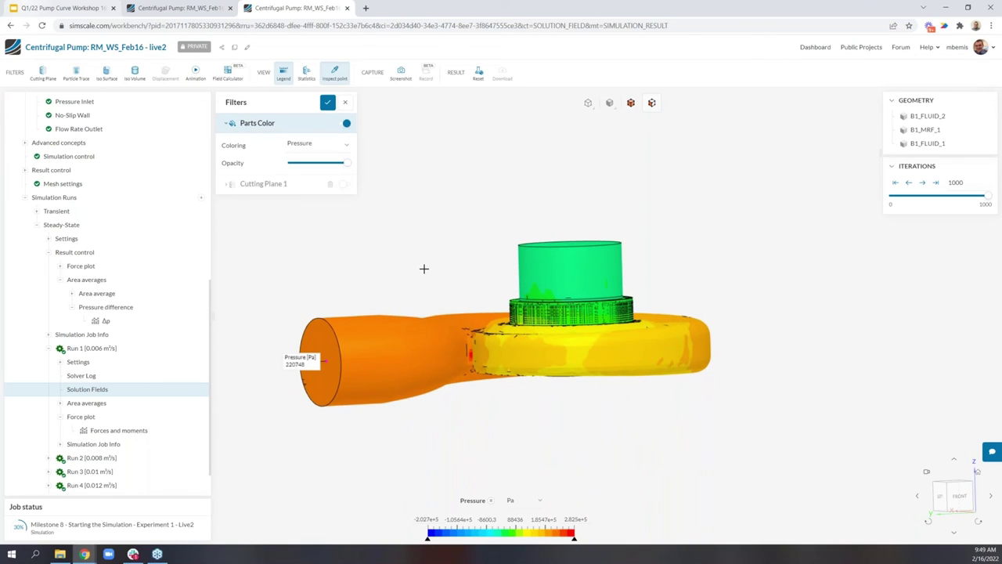
left_click_drag(501, 206, 503, 213)
left_click(503, 213)
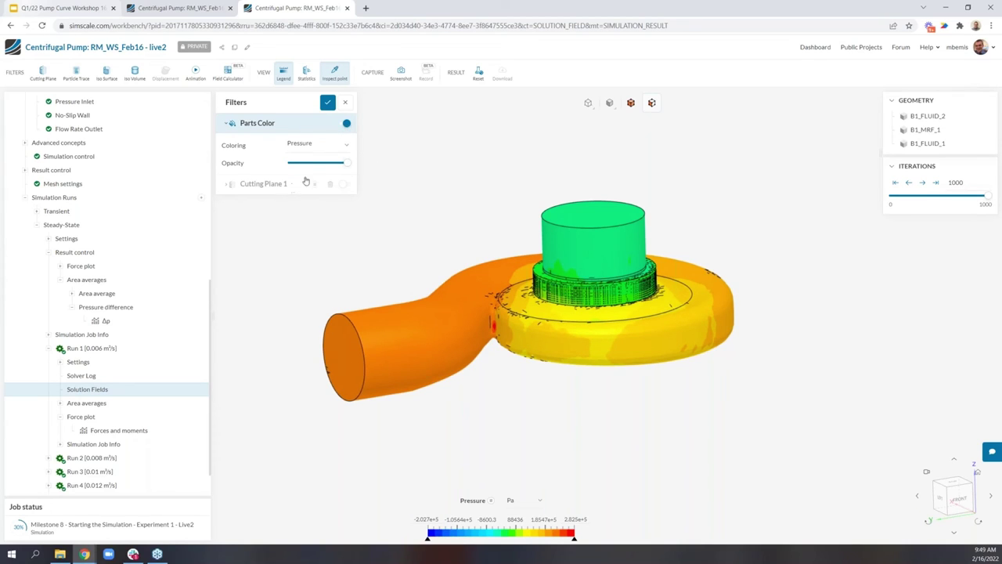
- Set the pump parts to solid grey at about half opacity and expand Cutting Plane 1
left_click(334, 145)
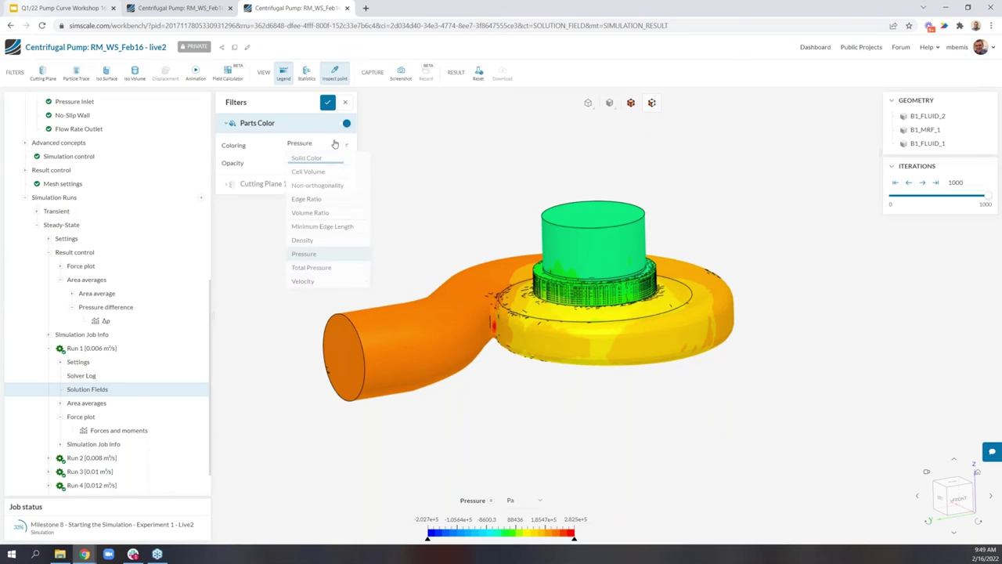
left_click(335, 160)
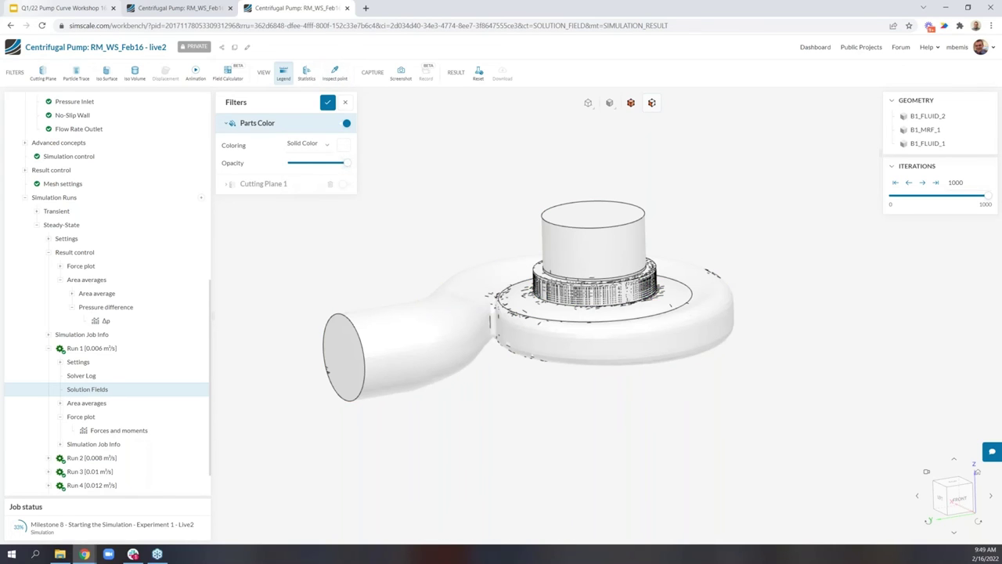
left_click_drag(346, 162, 311, 163)
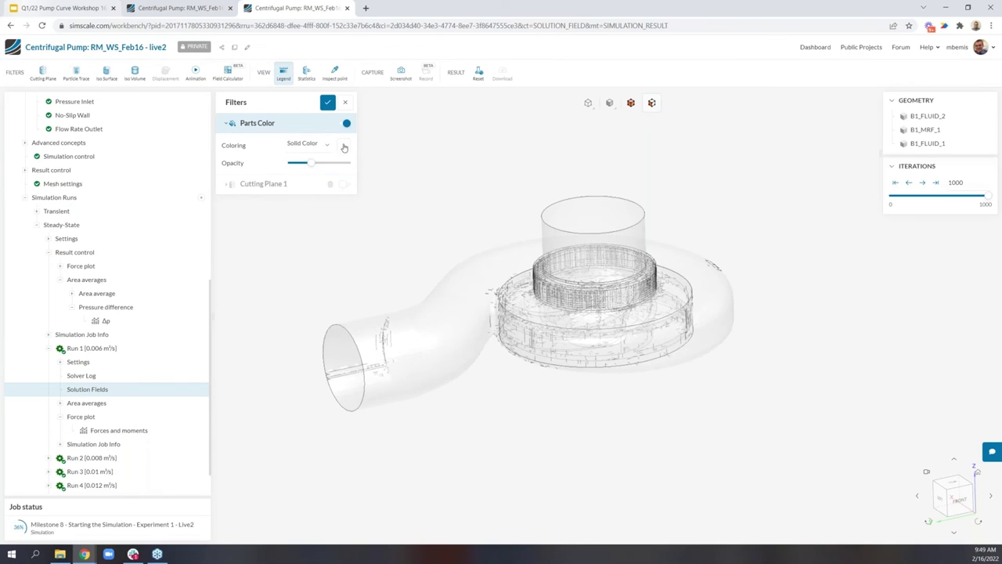
left_click(343, 146)
left_click(358, 207)
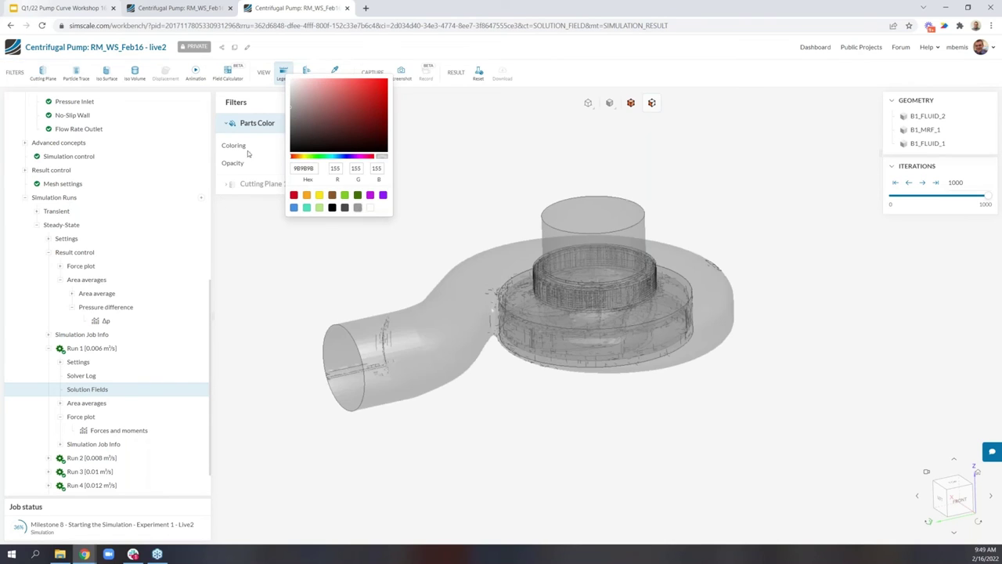
left_click(266, 163)
left_click(268, 184)
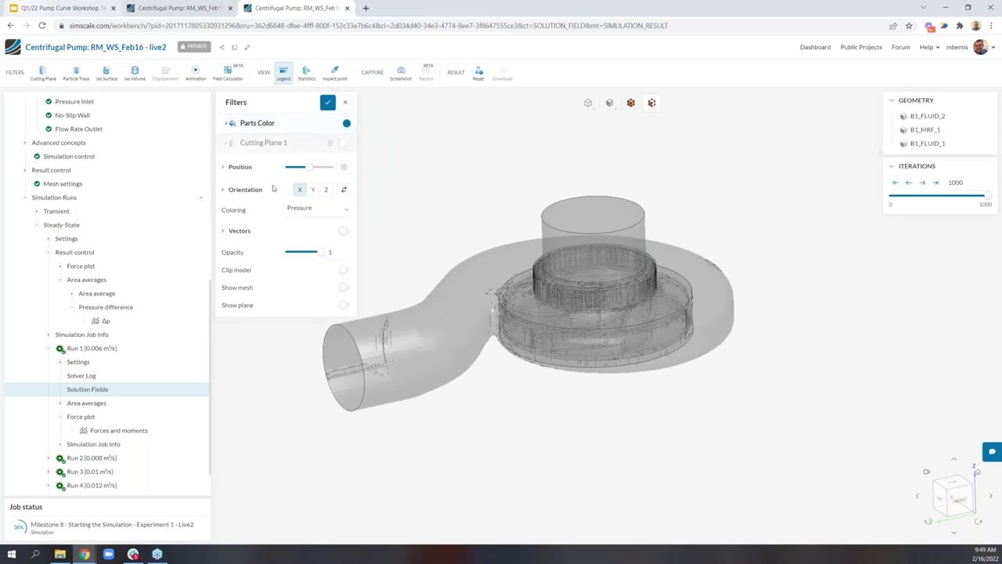
- Turn Cutting Plane 1 back on along Z and move it down through the impeller
left_click(325, 190)
left_click(347, 142)
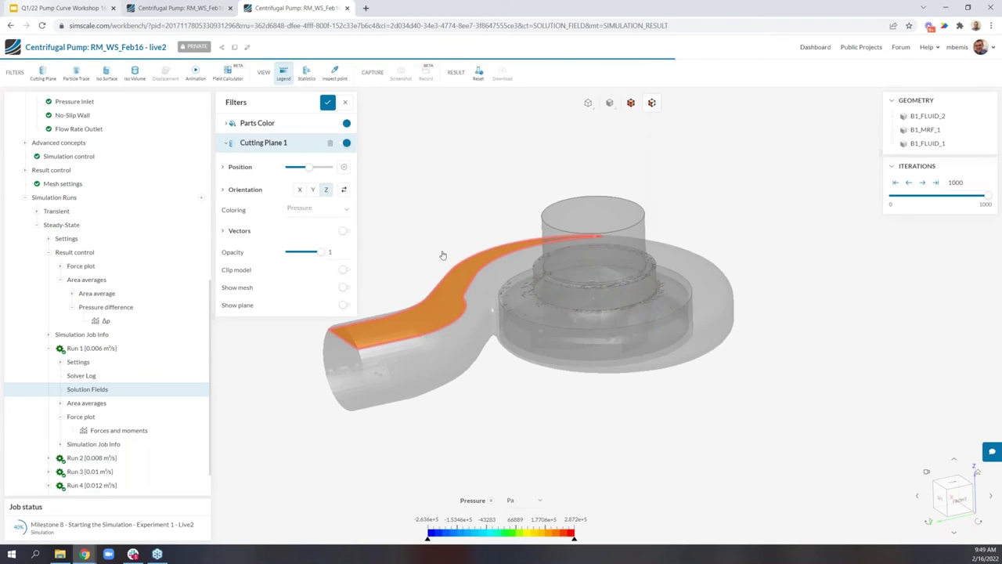
left_click_drag(443, 256, 468, 246)
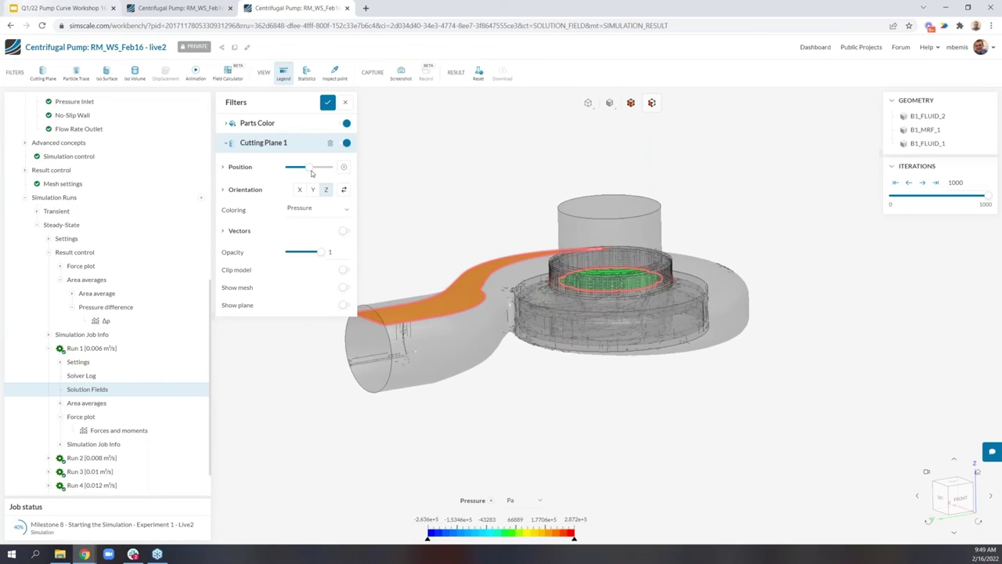
left_click_drag(311, 173, 302, 174)
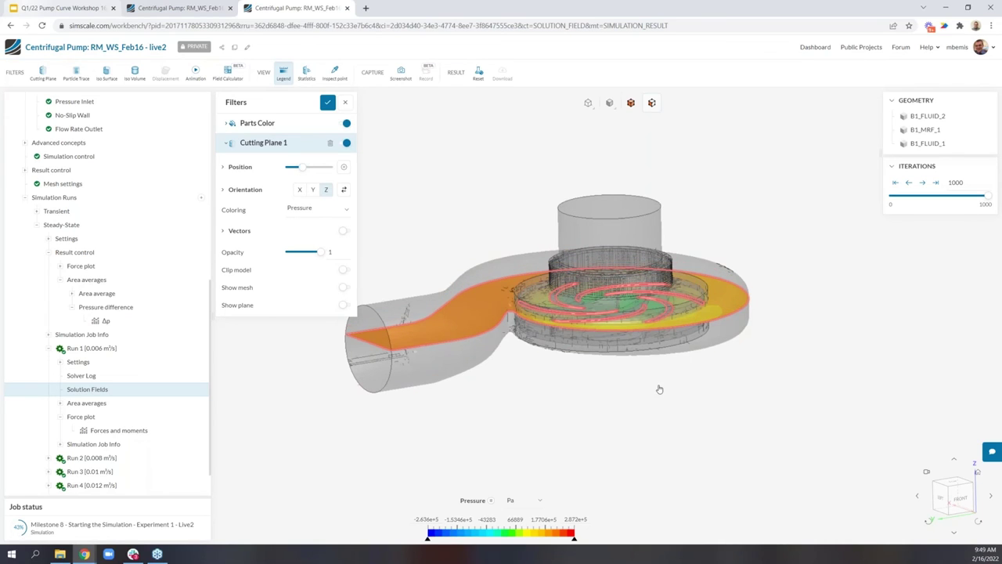
- Clip the model at the plane, inverted to keep the lower half, viewed from above
left_click_drag(660, 389, 372, 260)
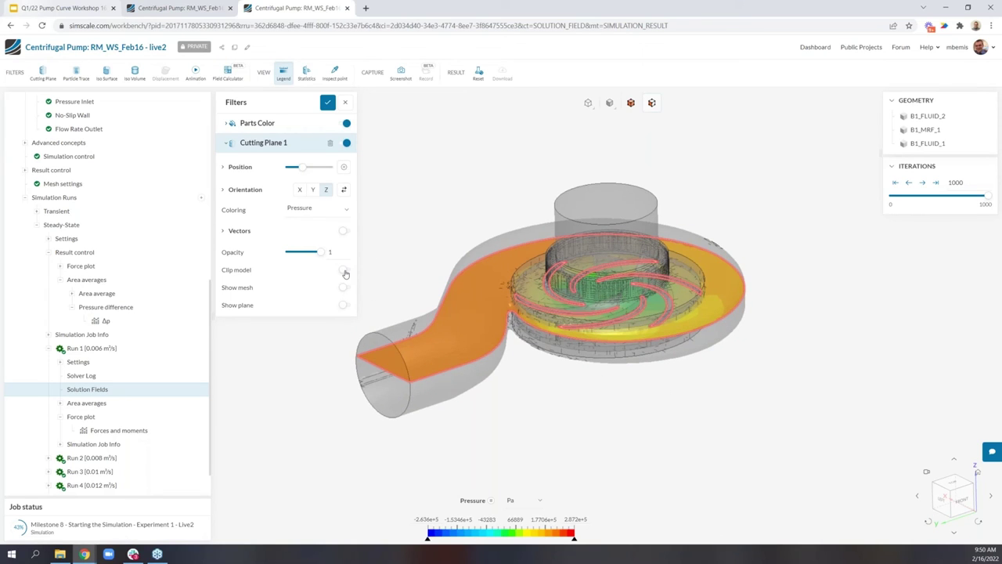
left_click(345, 272)
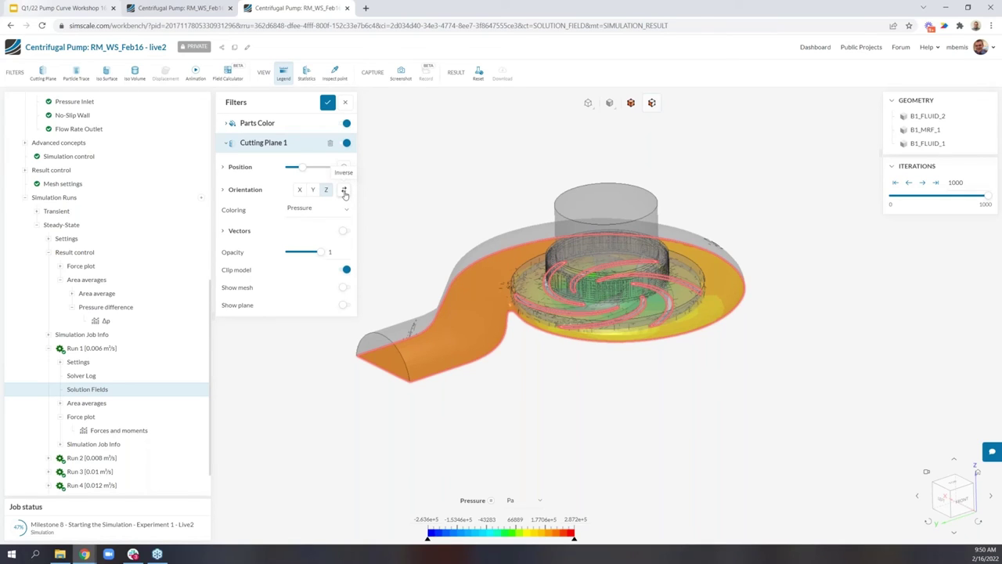
left_click(344, 194)
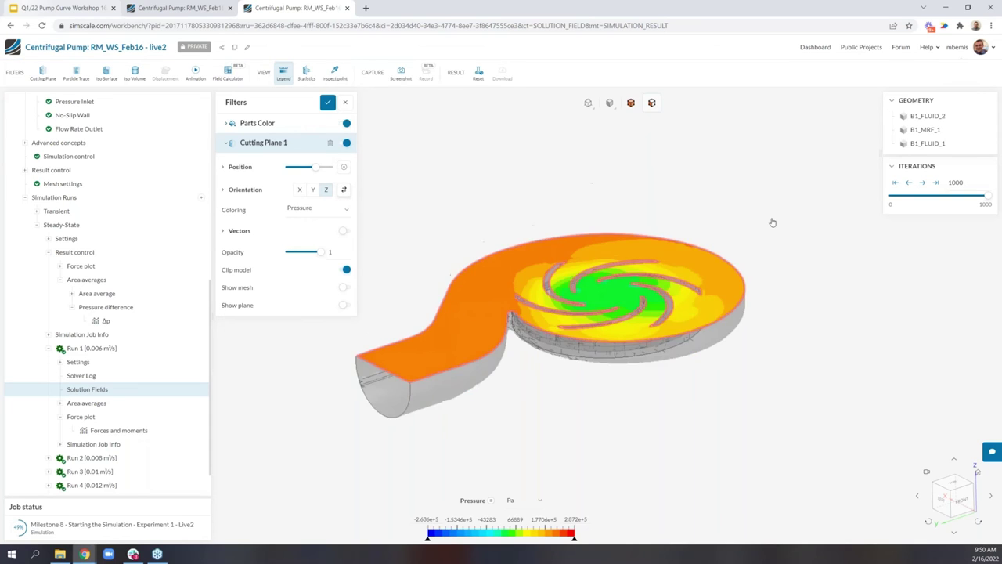
left_click_drag(763, 230, 794, 378)
- In the top view, colour the cutting plane by Velocity > Magnitude (0 to 24.2 m/s)
left_click(953, 500)
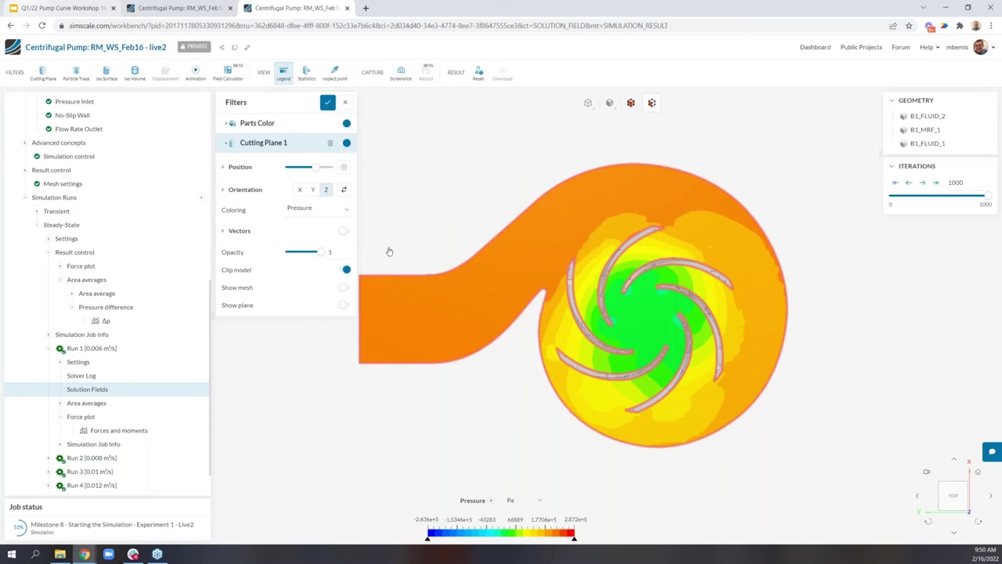
left_click(325, 210)
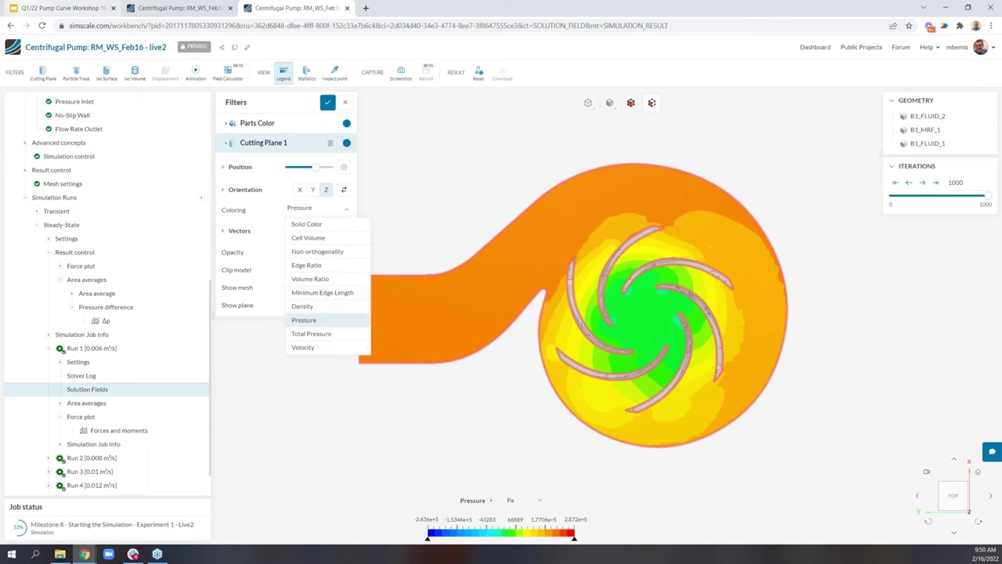
mouse_move(331, 349)
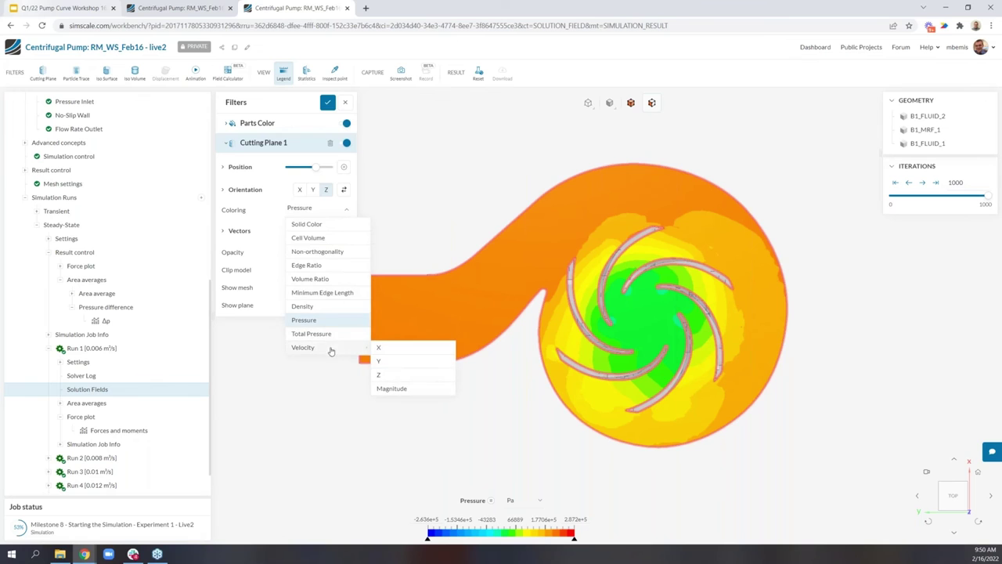
left_click(390, 389)
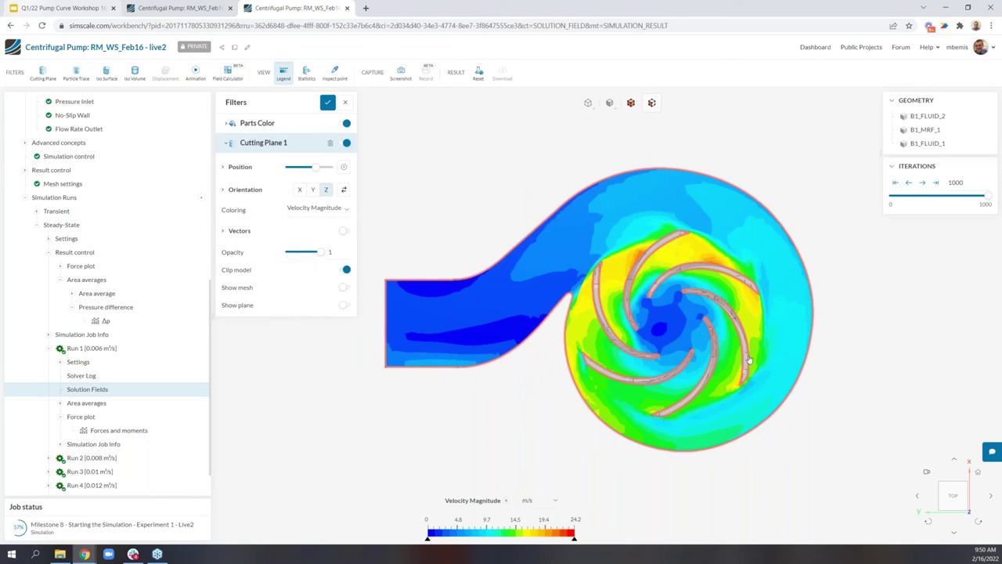
scroll(638, 264, "up", 5)
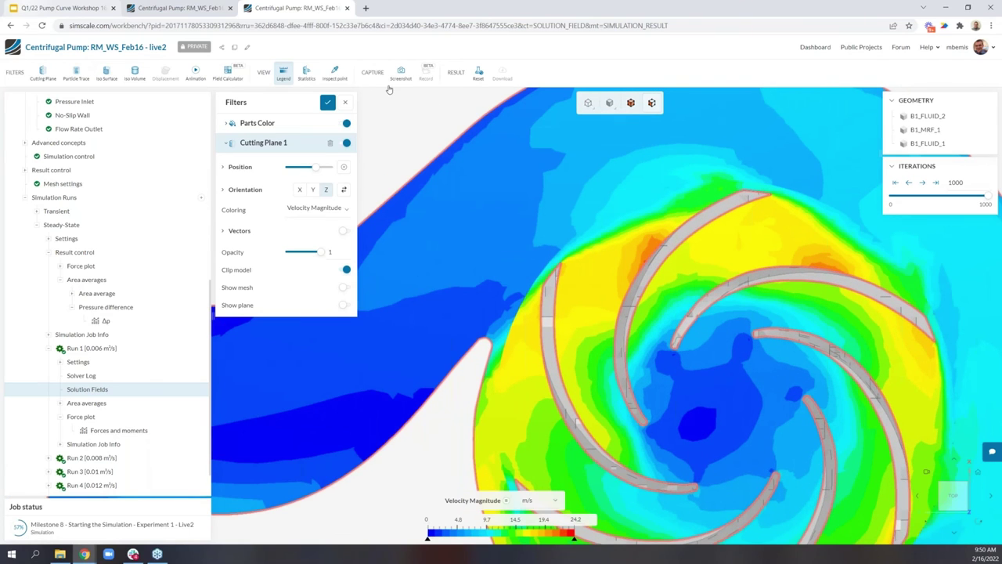
- Enable point inspection and probe velocities of about 21 m/s at two spots between the blades
left_click(334, 74)
left_click(654, 248)
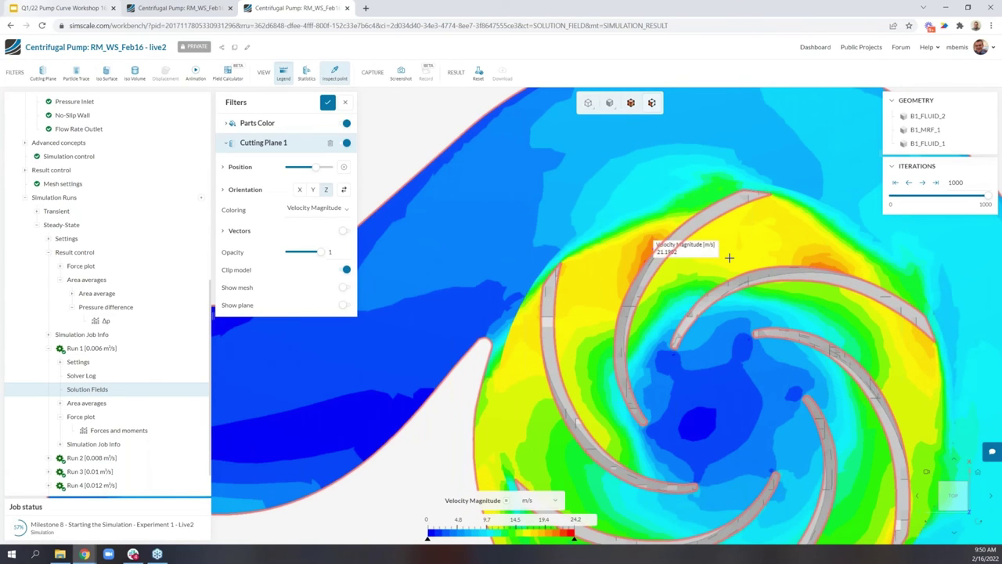
scroll(729, 257, "down", 5)
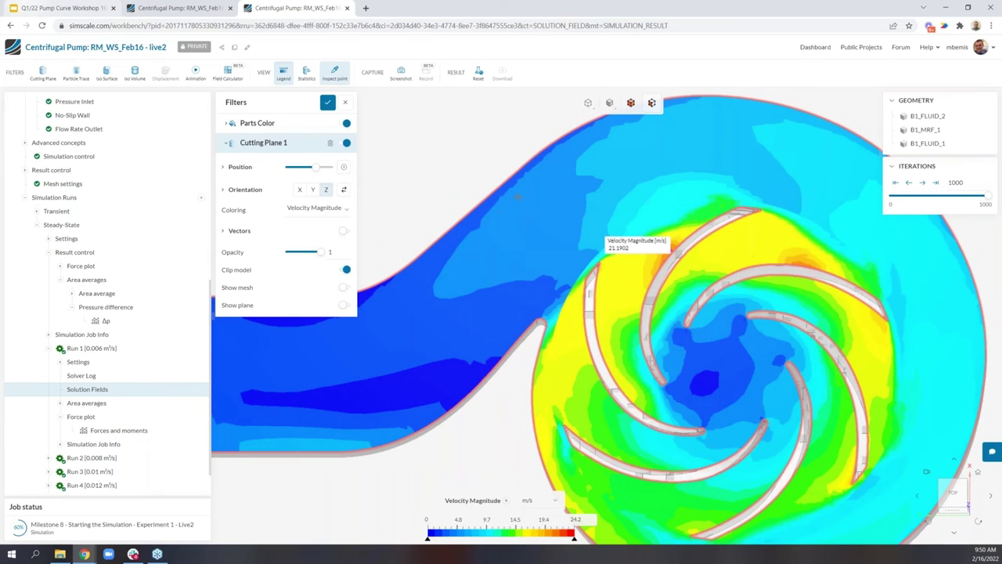
left_click(758, 235)
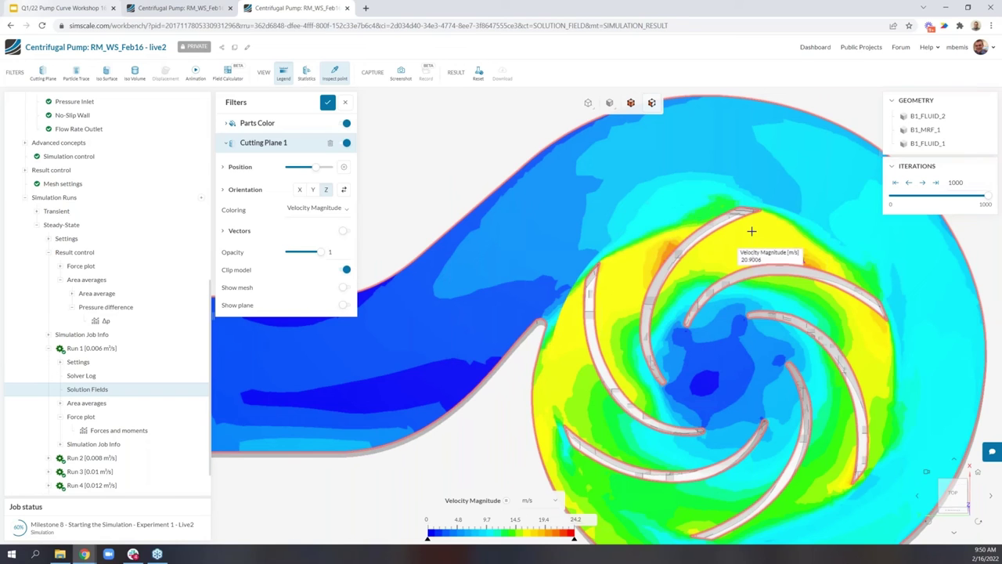
scroll(752, 231, "down", 3)
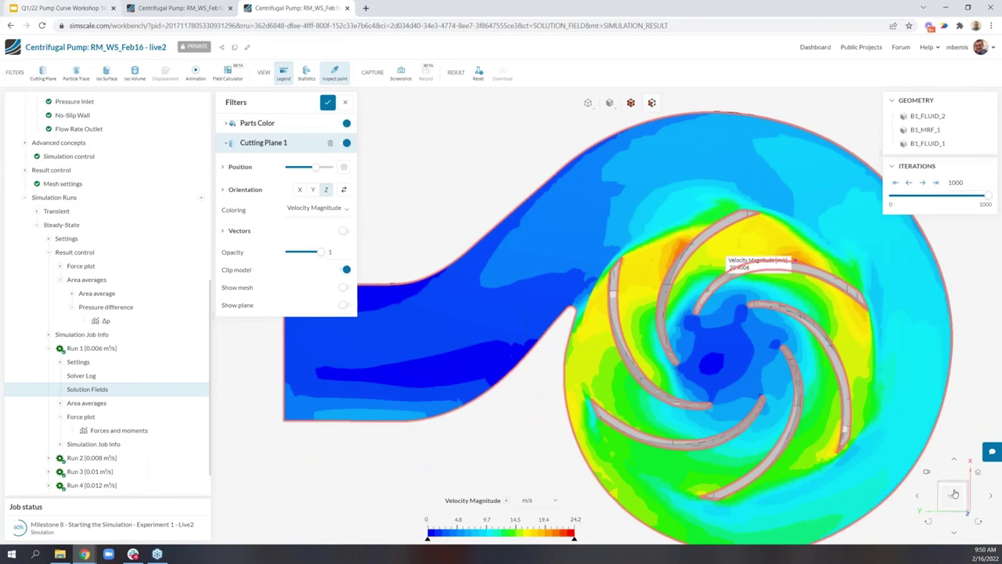
- Back in the top view, probe another blade gap, then slightly tilt and shift the pump
left_click(955, 494)
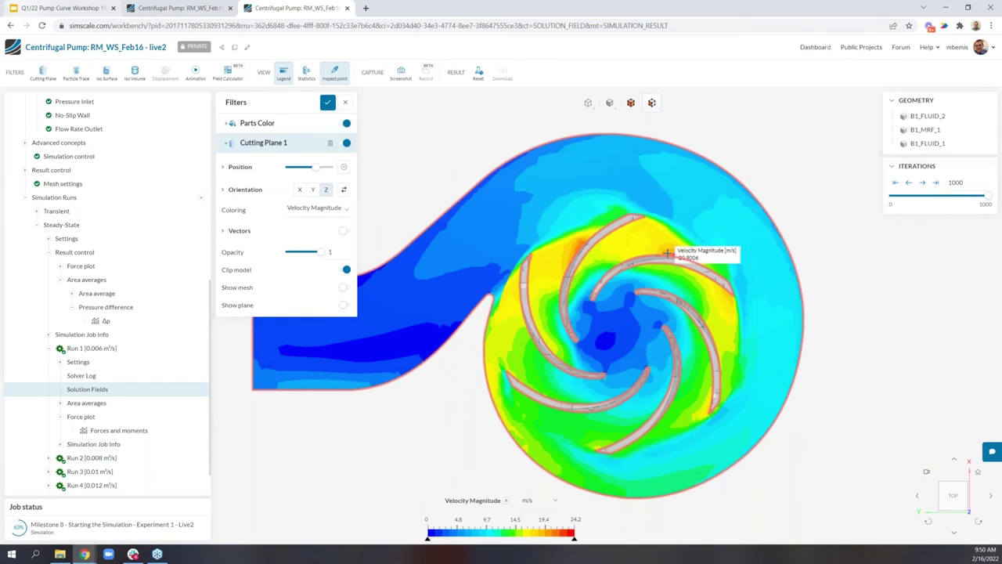
scroll(666, 253, "up", 10)
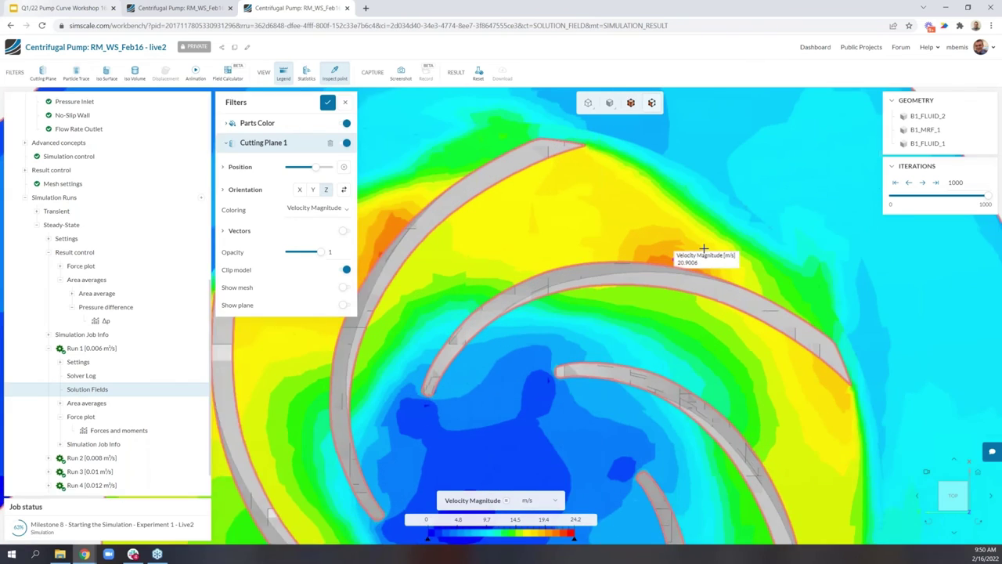
scroll(703, 249, "up", 3)
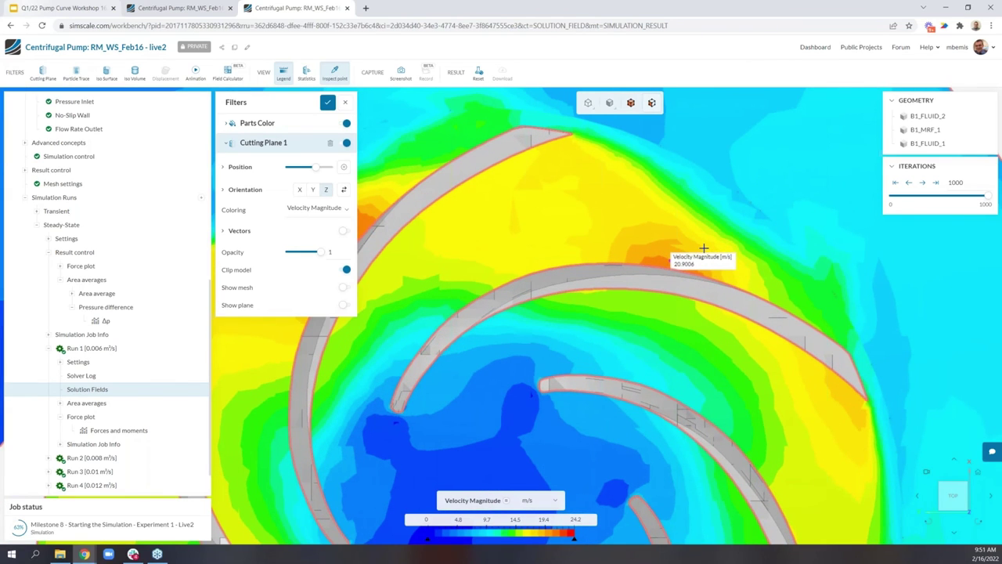
left_click(657, 265)
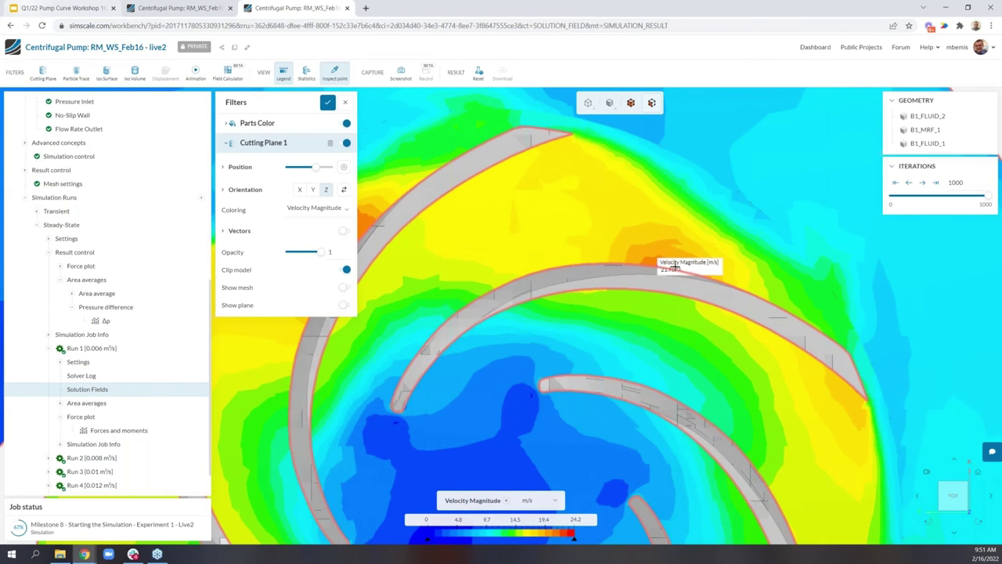
scroll(673, 266, "down", 1)
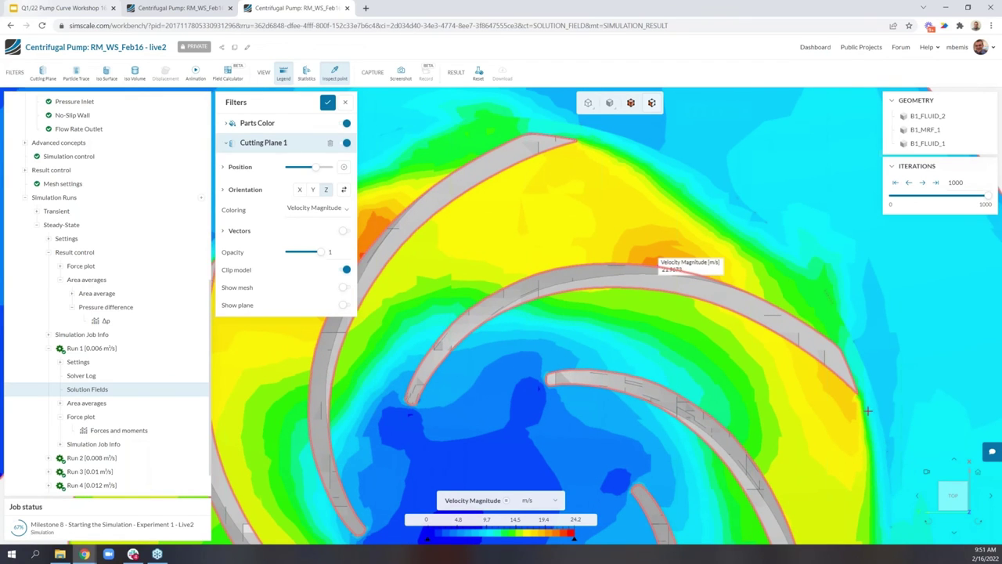
left_click_drag(864, 397, 862, 392)
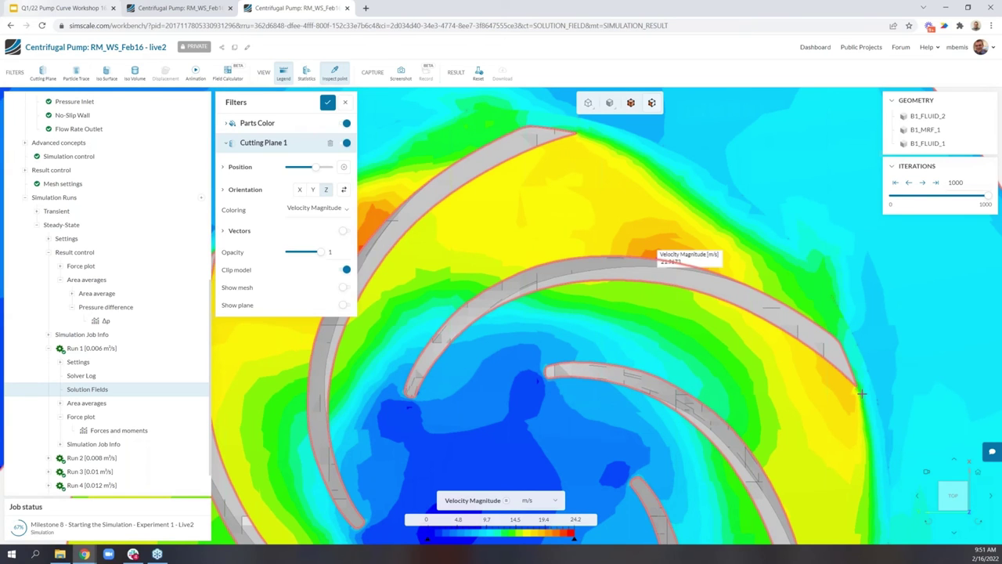
scroll(738, 352, "down", 3)
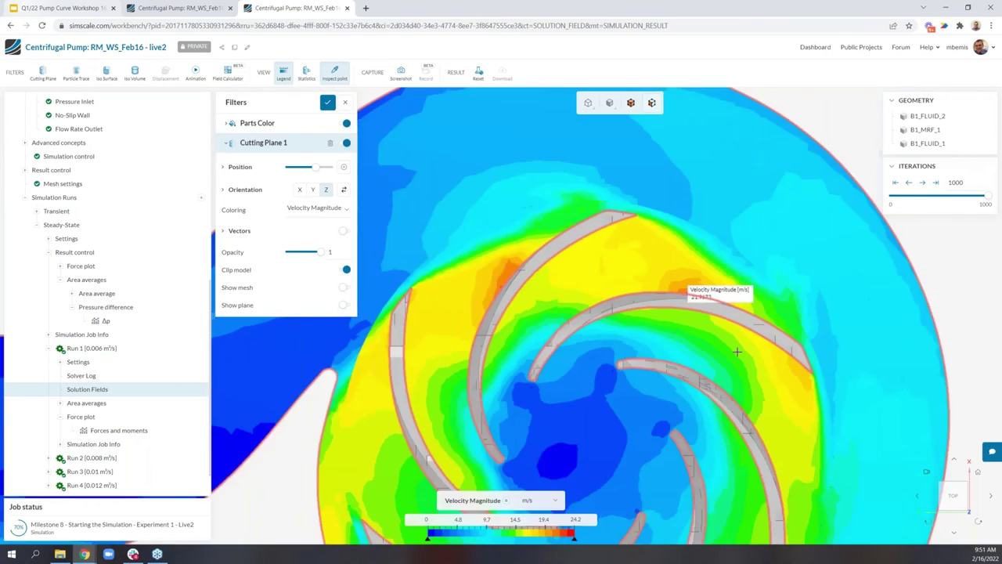
scroll(738, 352, "down", 3)
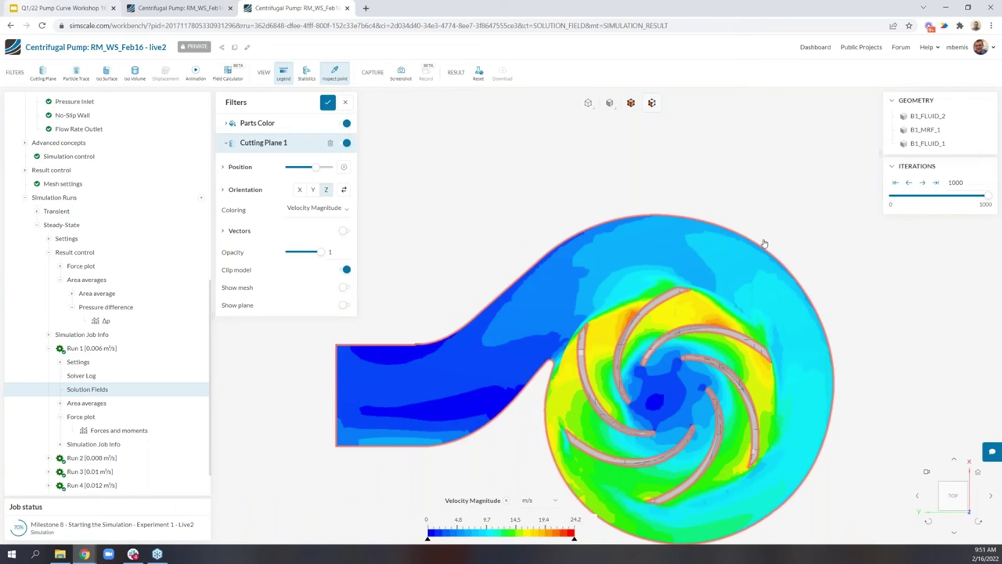
right_click_drag(764, 244, 765, 233)
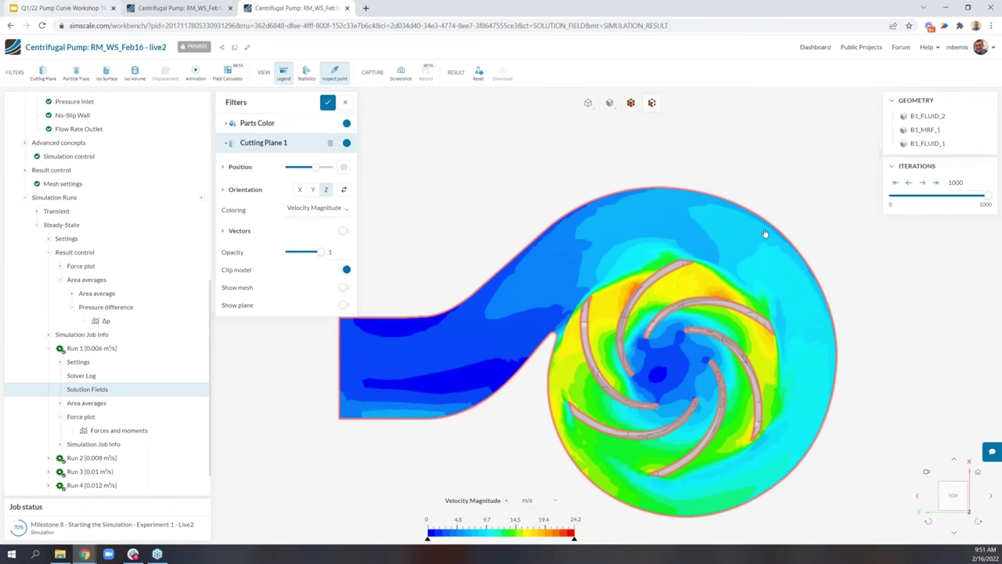
- Close the Filters panel and save the tilted 3D pump view as Saved view 1
left_click(417, 176)
left_click_drag(439, 242, 528, 237)
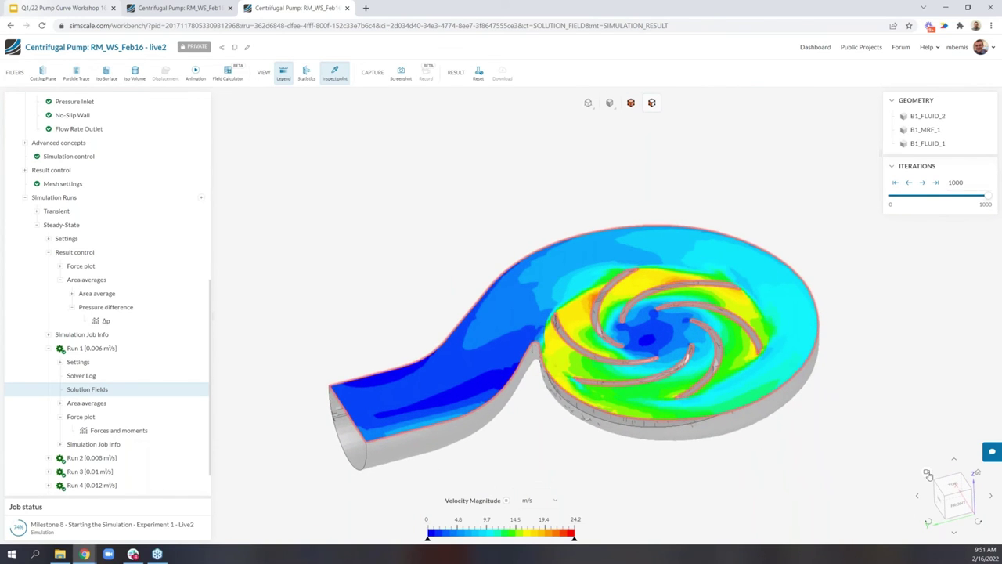
left_click(928, 473)
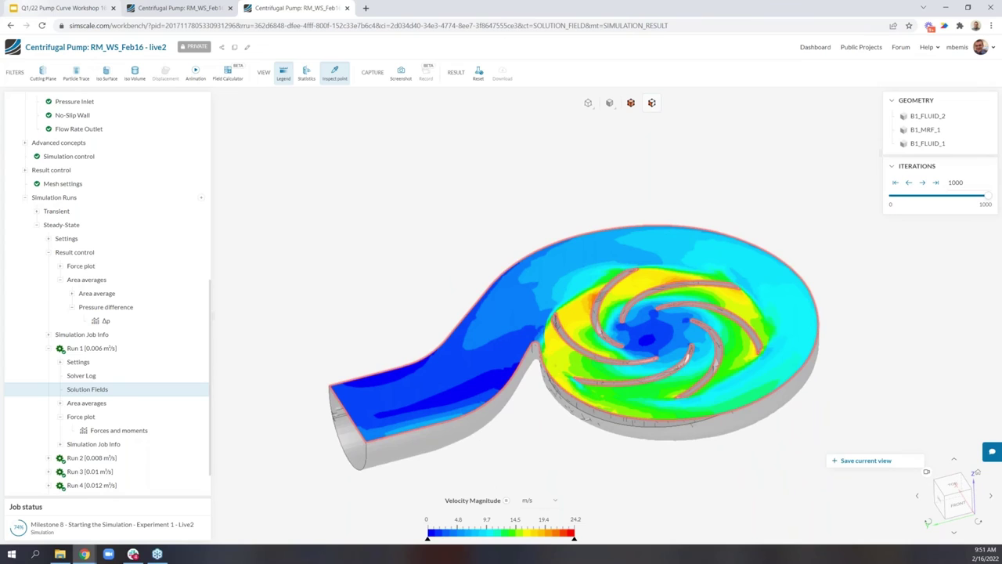
left_click(879, 463)
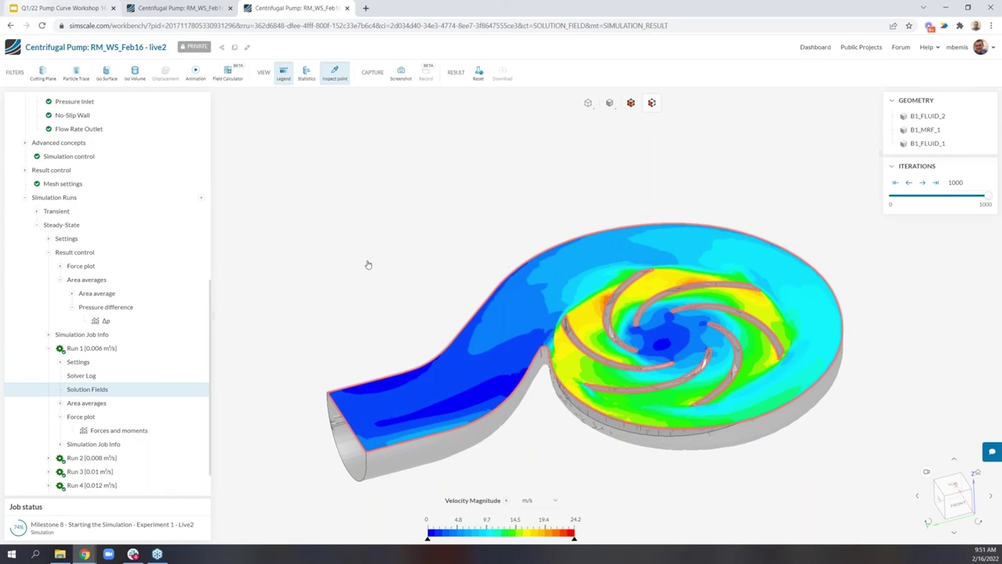
left_click_drag(367, 258, 367, 123)
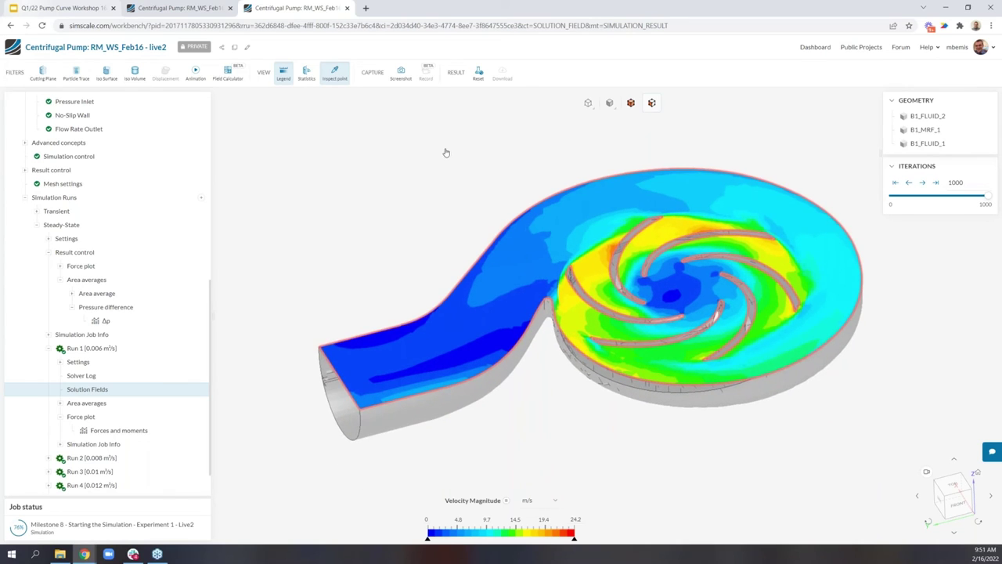
- Take a 1440 × 1080 screenshot titled 'velocity Z plane'
left_click(402, 77)
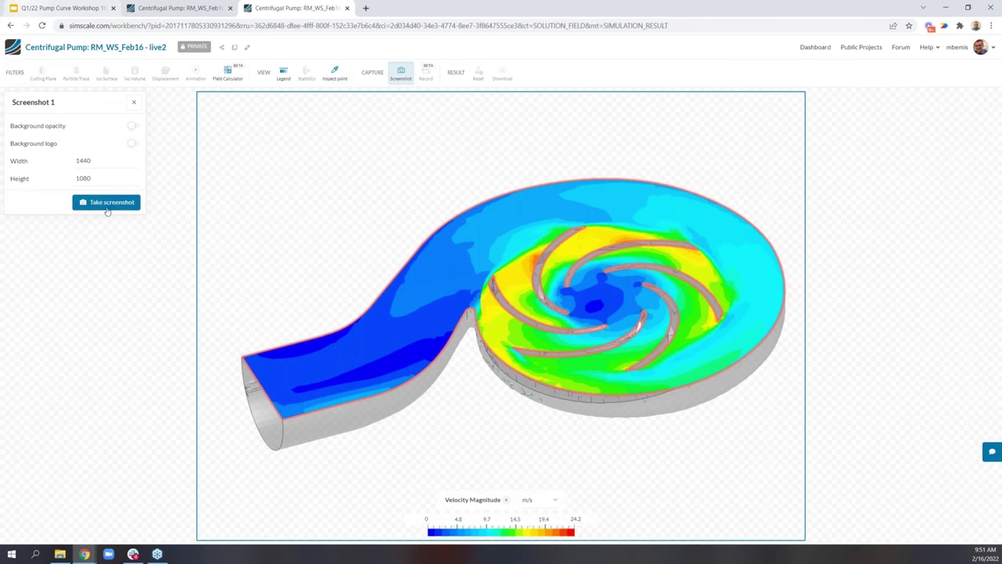
left_click(99, 105)
type("velocity Z plane")
key("Return")
left_click(134, 102)
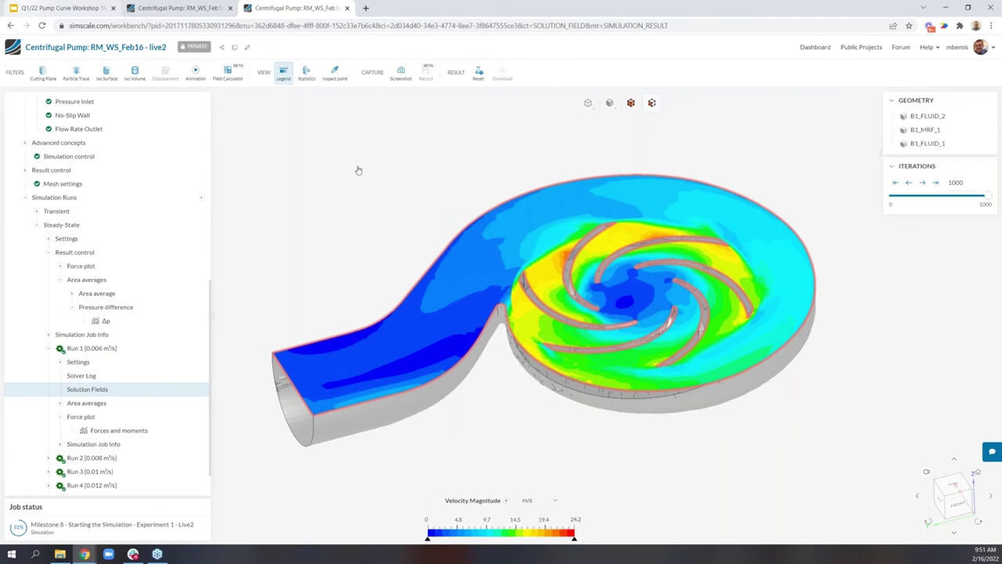